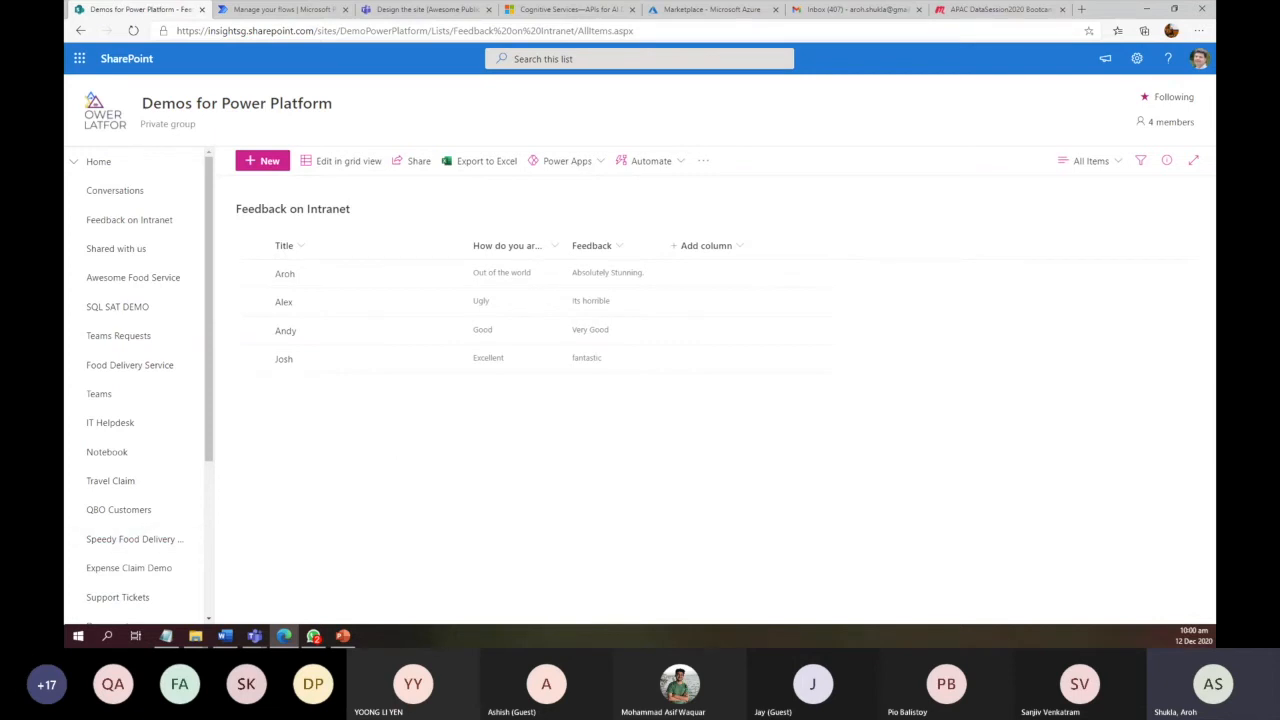
Review the Language, Speech, Vision and Web search API categories on the Azure Cognitive Services page, returning to Language
{"action": "key", "text": "alt+Tab"}
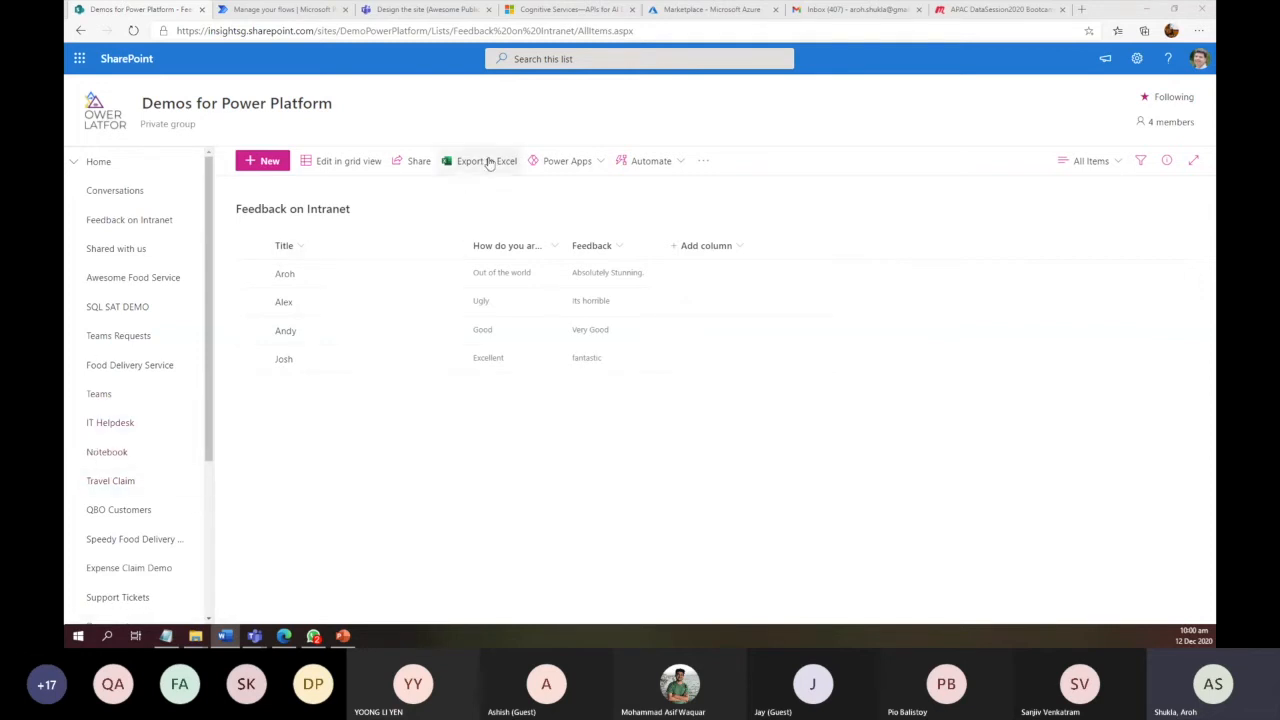
{"action": "left_click", "coordinate": [547, 10]}
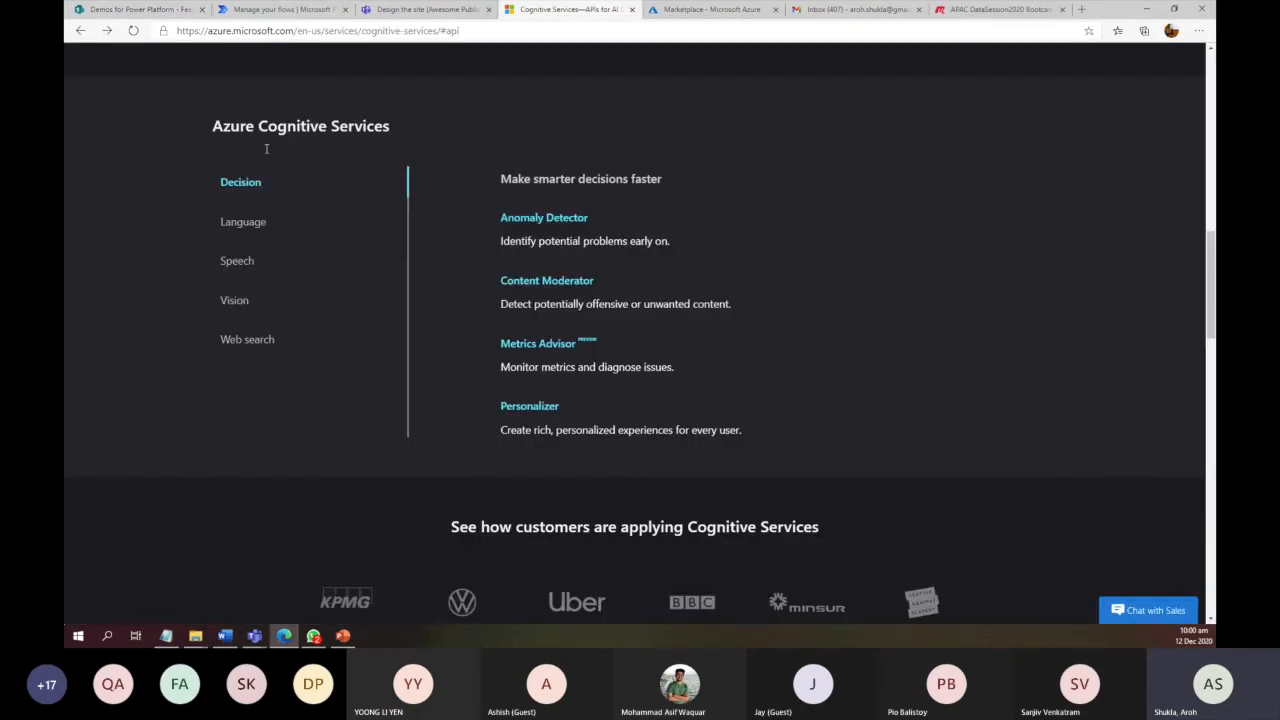
{"action": "key", "text": "alt+Tab"}
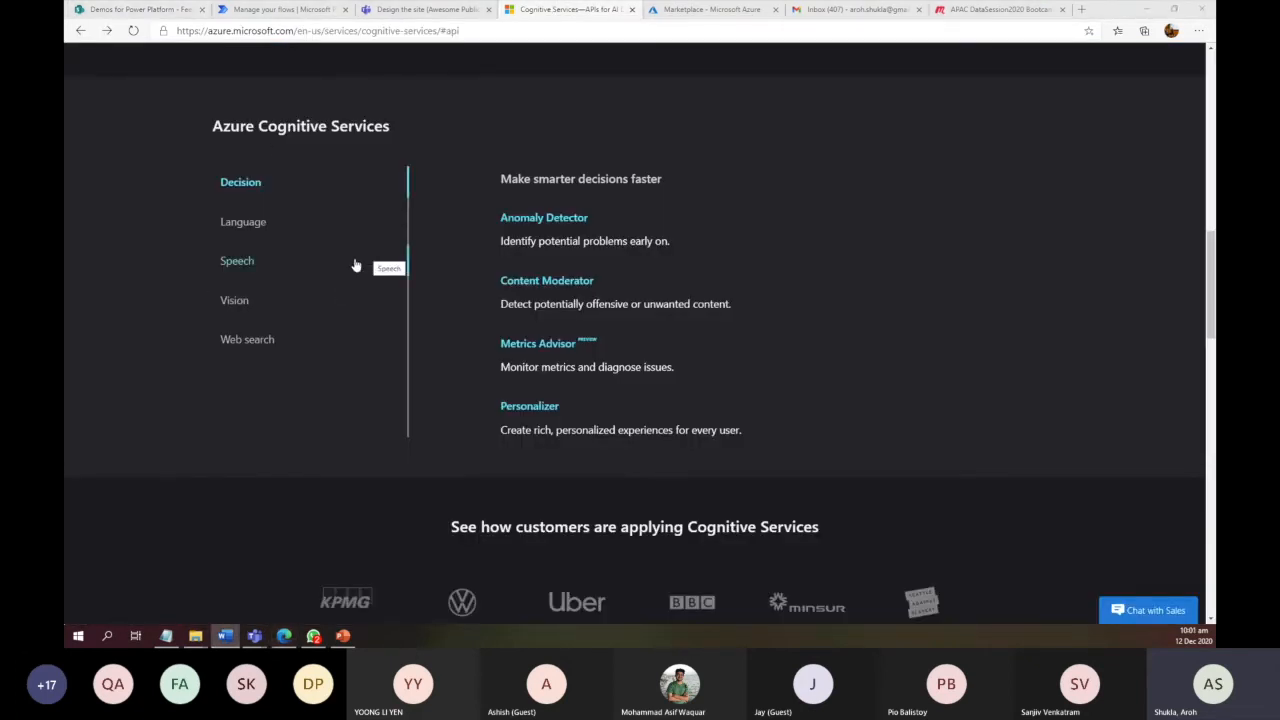
{"action": "scroll", "coordinate": [304, 218], "scroll_direction": "up", "scroll_amount": 1}
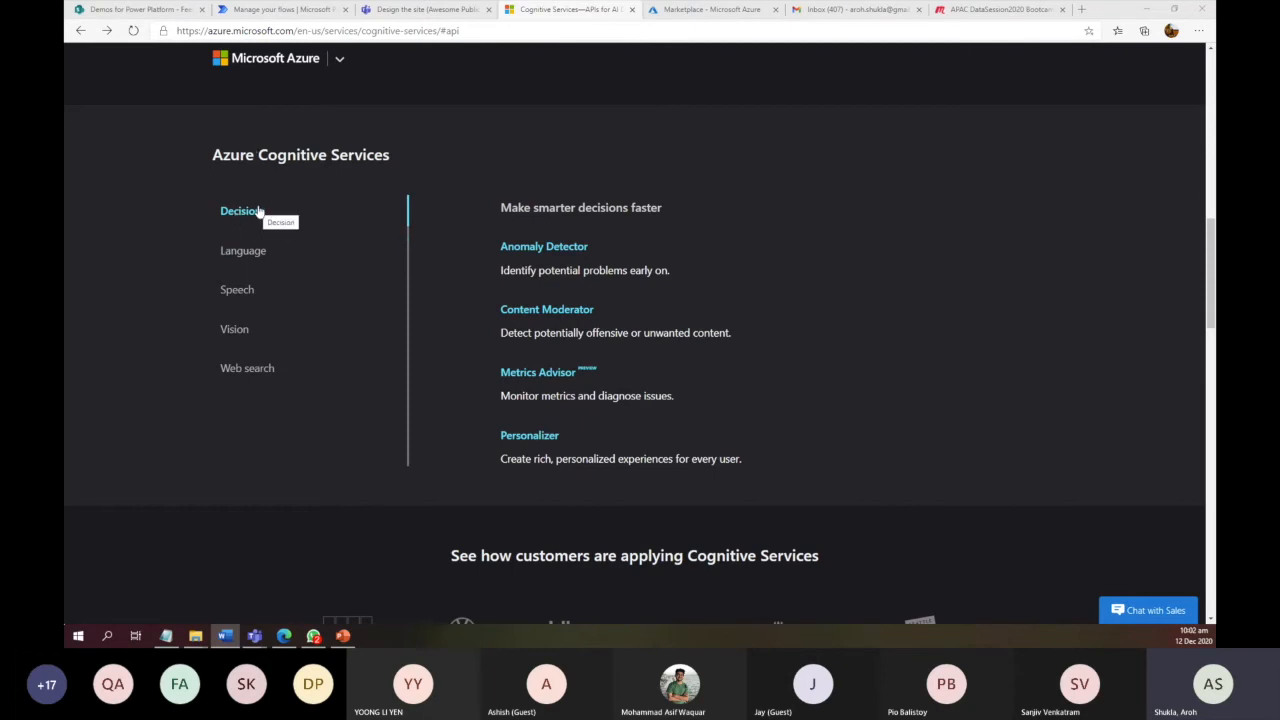
{"action": "left_click", "coordinate": [253, 257]}
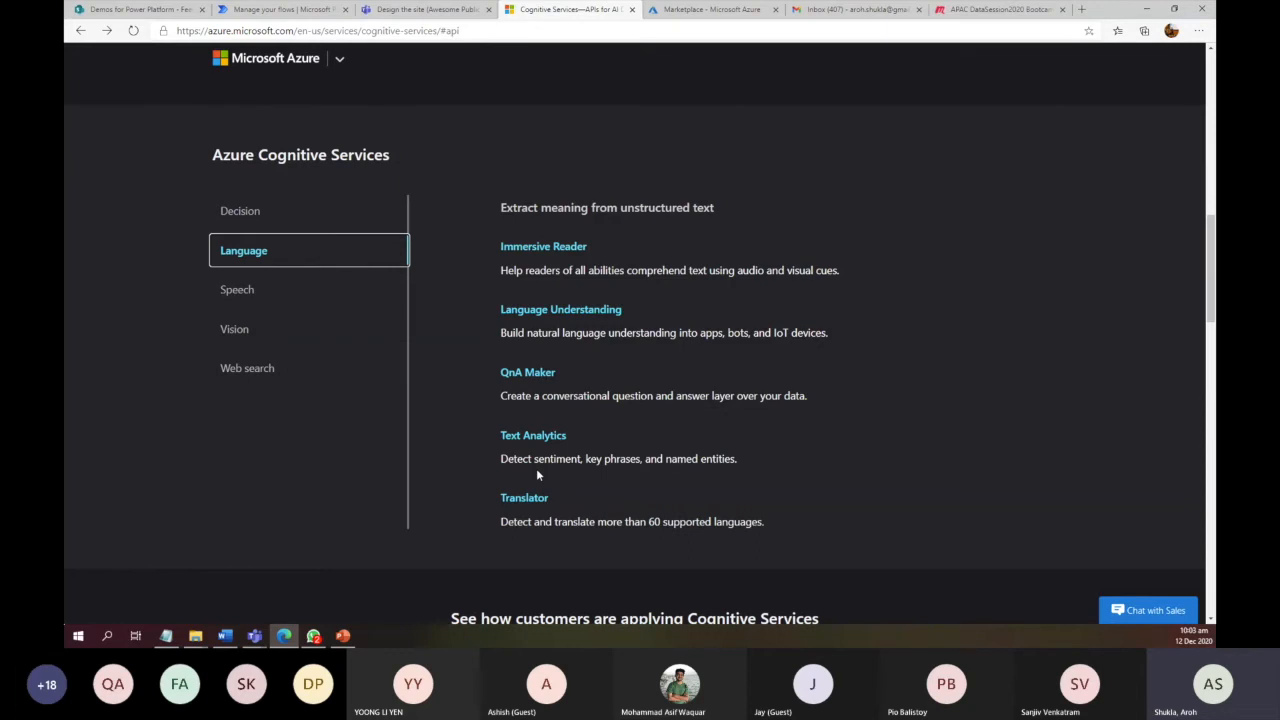
{"action": "left_click", "coordinate": [256, 292]}
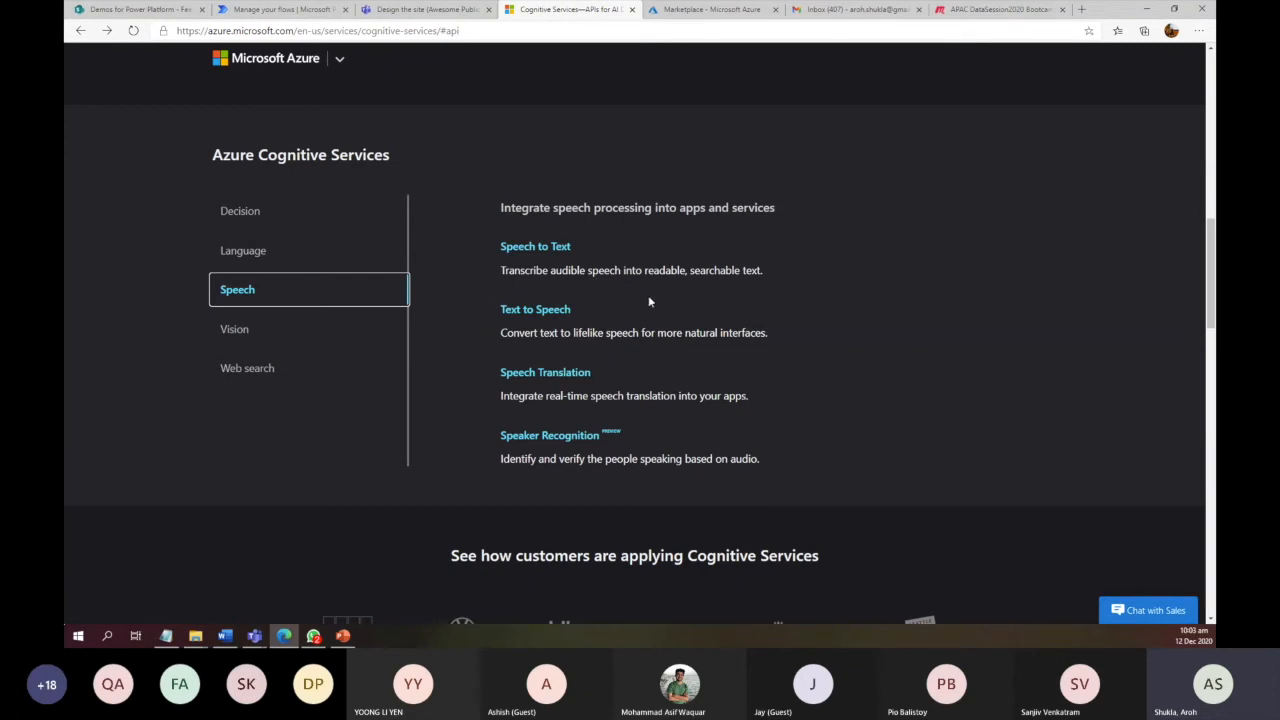
{"action": "left_click", "coordinate": [246, 329]}
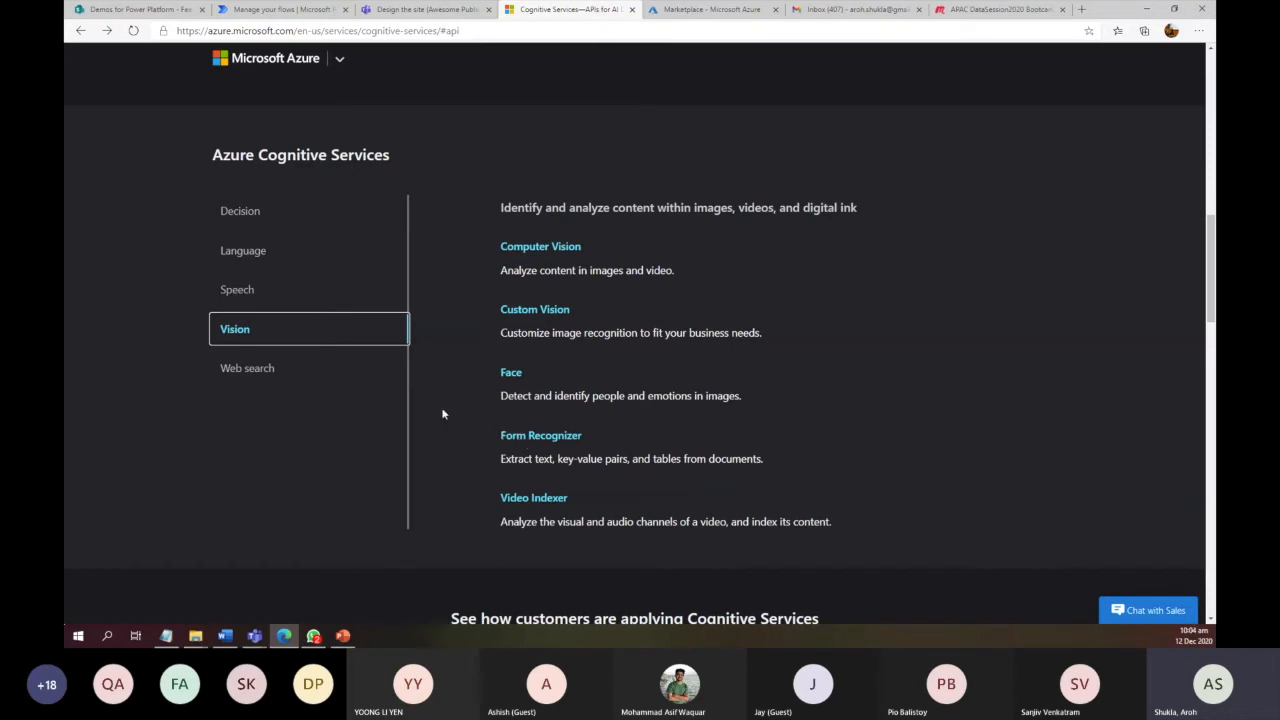
{"action": "left_click", "coordinate": [257, 367]}
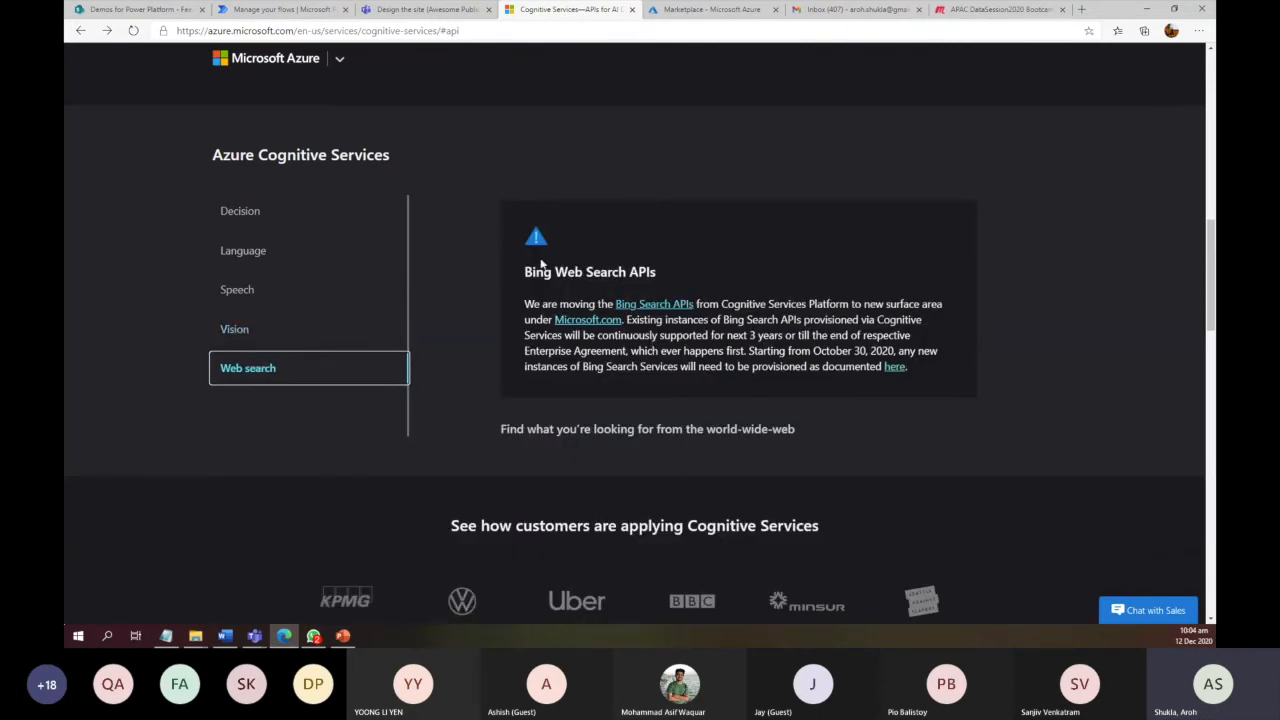
{"action": "left_click", "coordinate": [243, 252]}
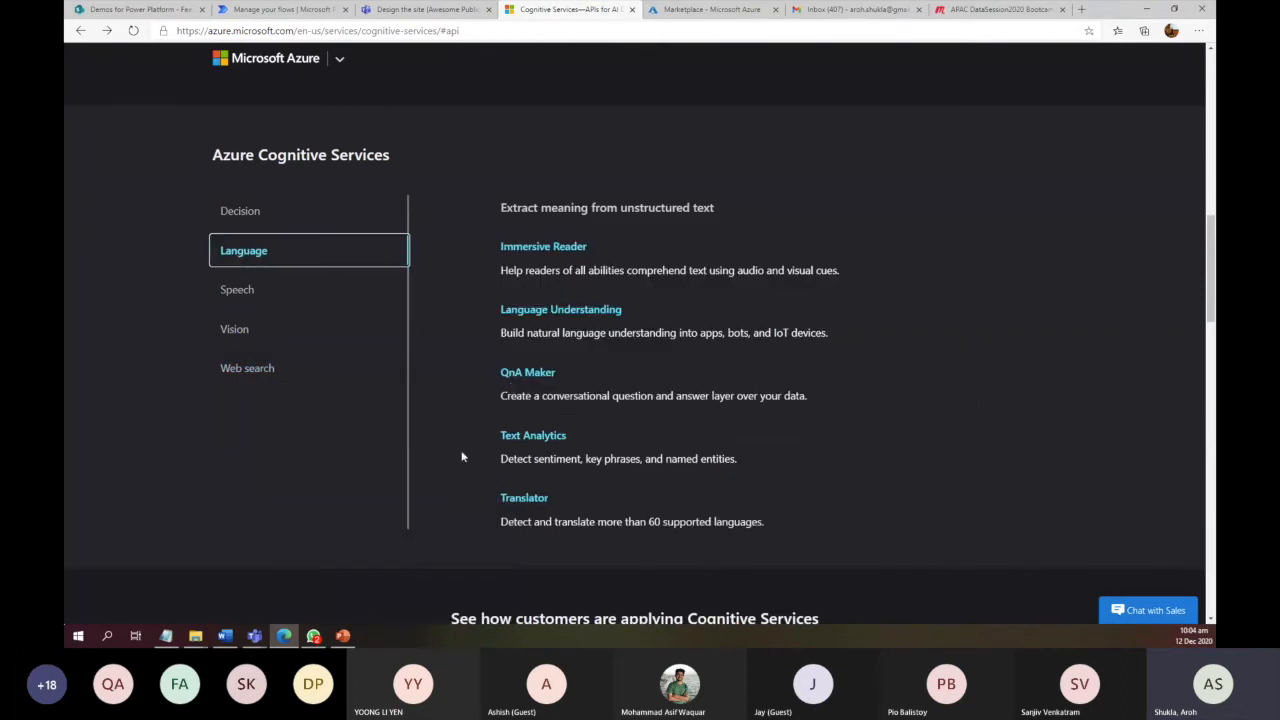
Switch to PowerPoint and view the sentiment-detection part of the Power Automate and Azure Cognitive Services scenario slide
{"action": "left_click", "coordinate": [343, 636]}
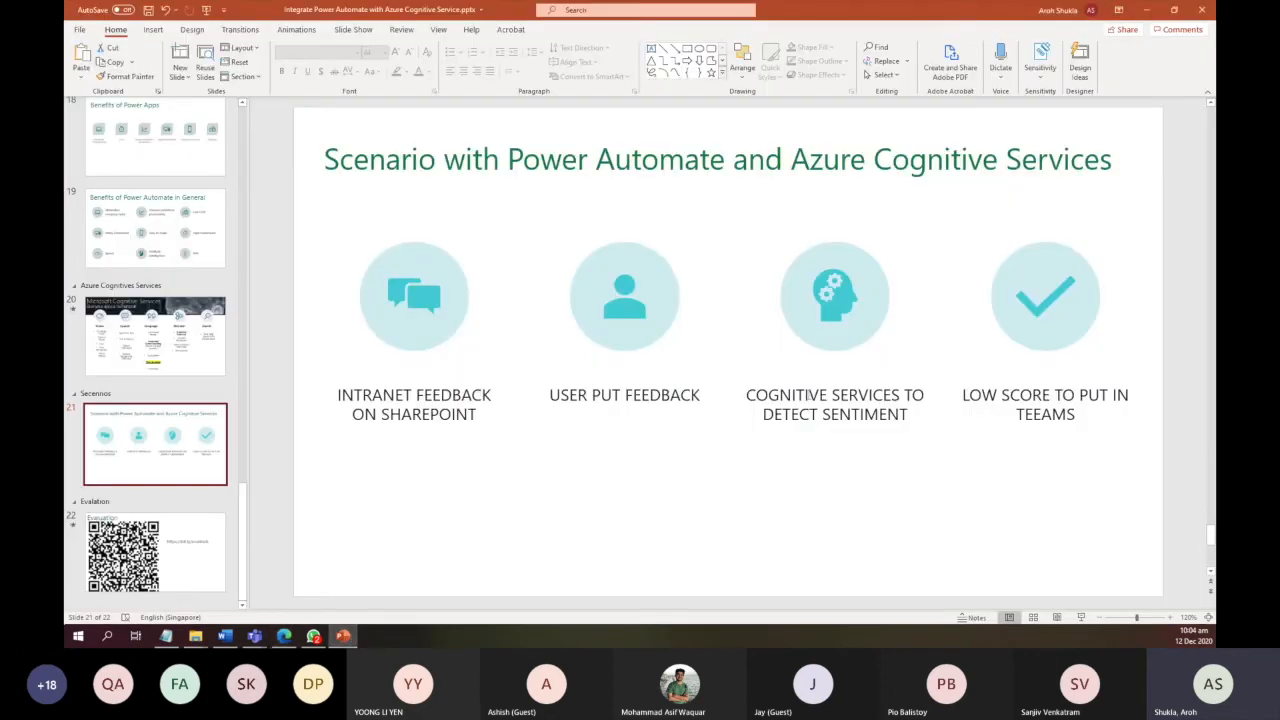
{"action": "left_click", "coordinate": [822, 393]}
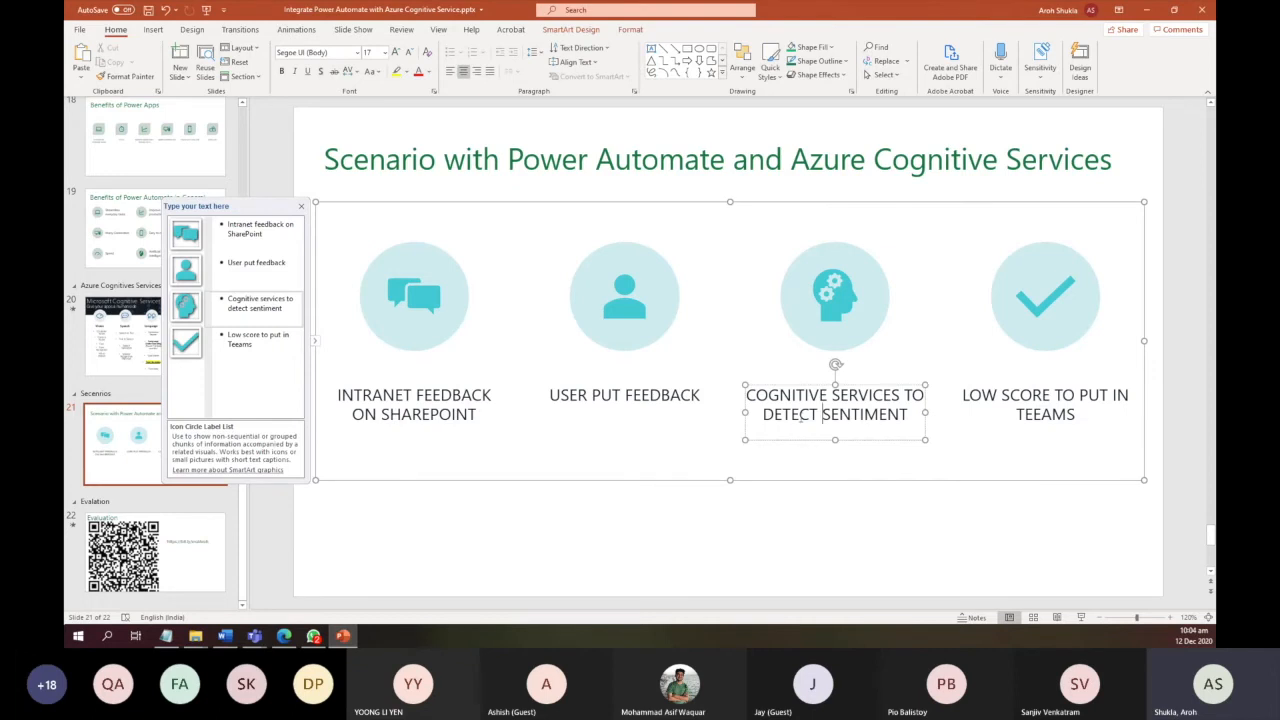
{"action": "left_click", "coordinate": [1146, 9]}
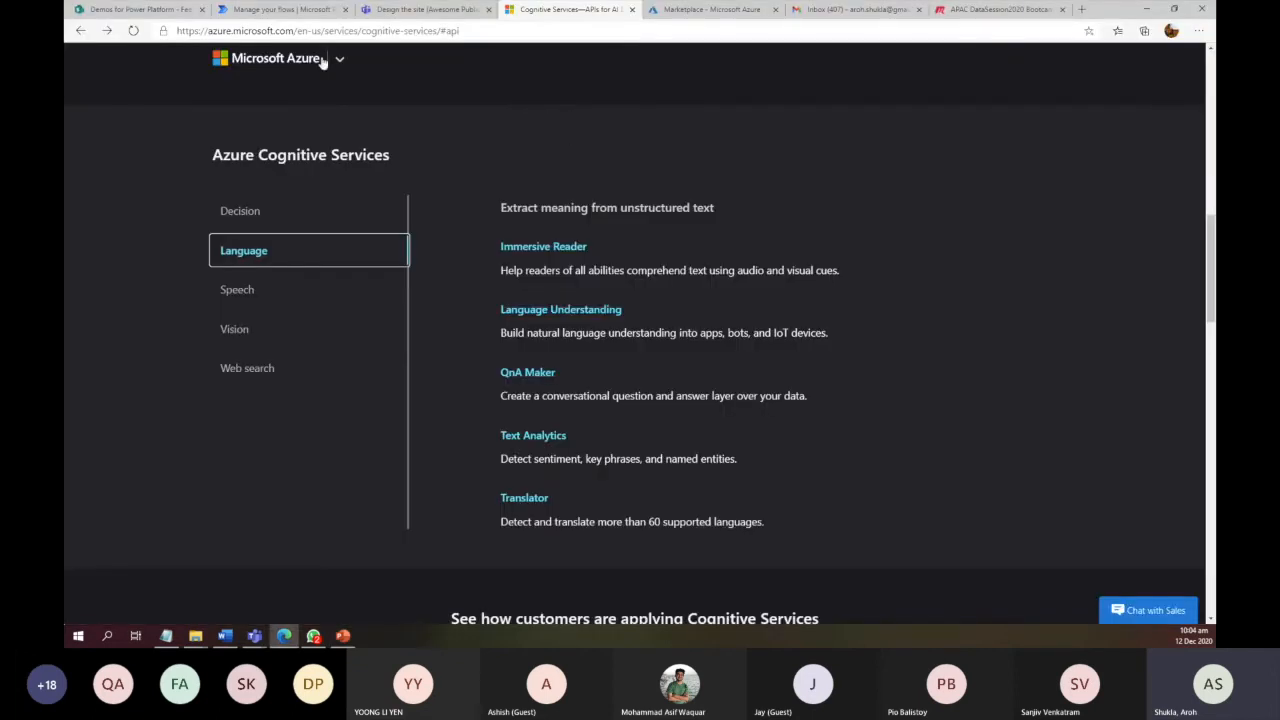
Start a new item in the SharePoint Feedback on Intranet list and enter the respondent's first name as its title
{"action": "left_click", "coordinate": [175, 12]}
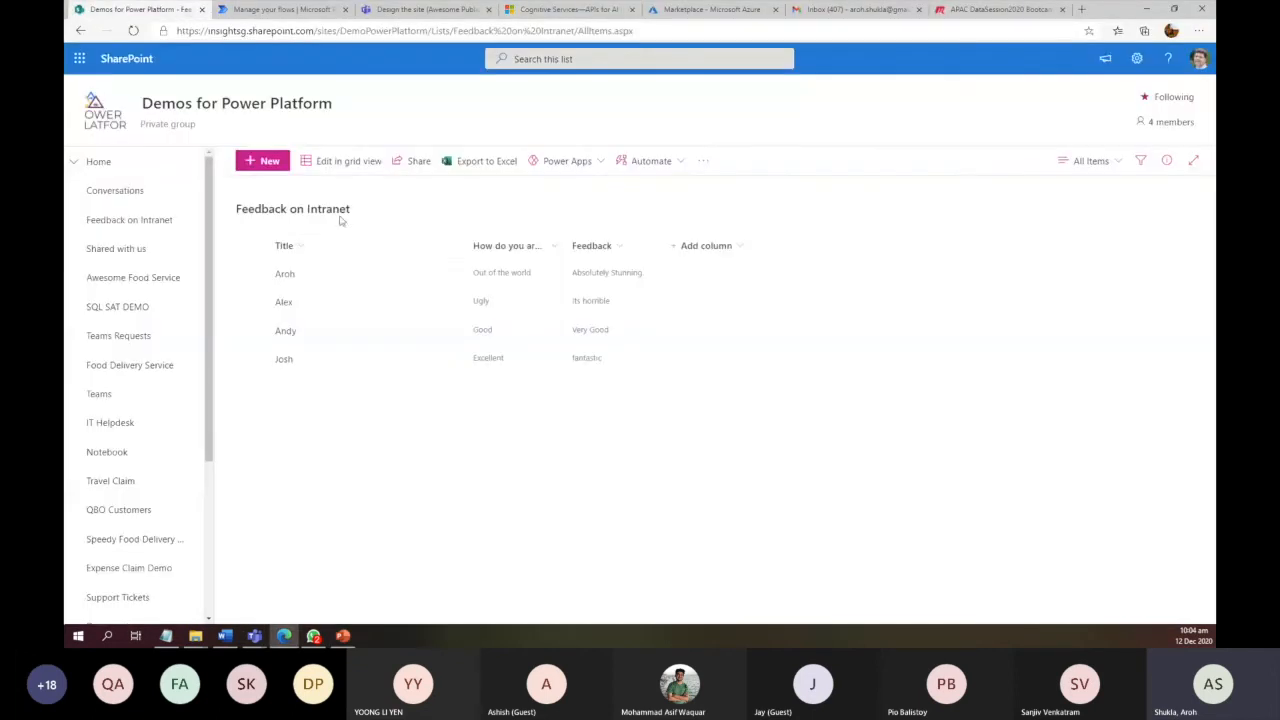
{"action": "left_click", "coordinate": [264, 166]}
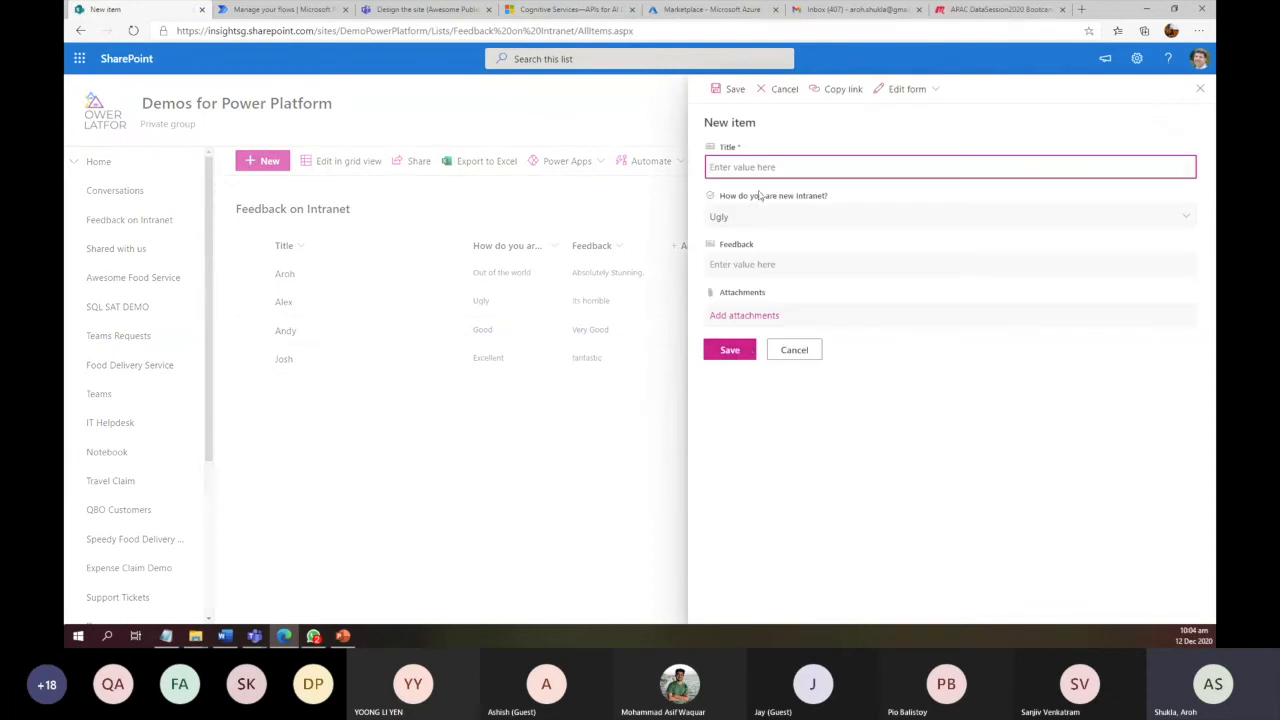
{"action": "left_click", "coordinate": [755, 158]}
{"action": "left_click", "coordinate": [741, 167]}
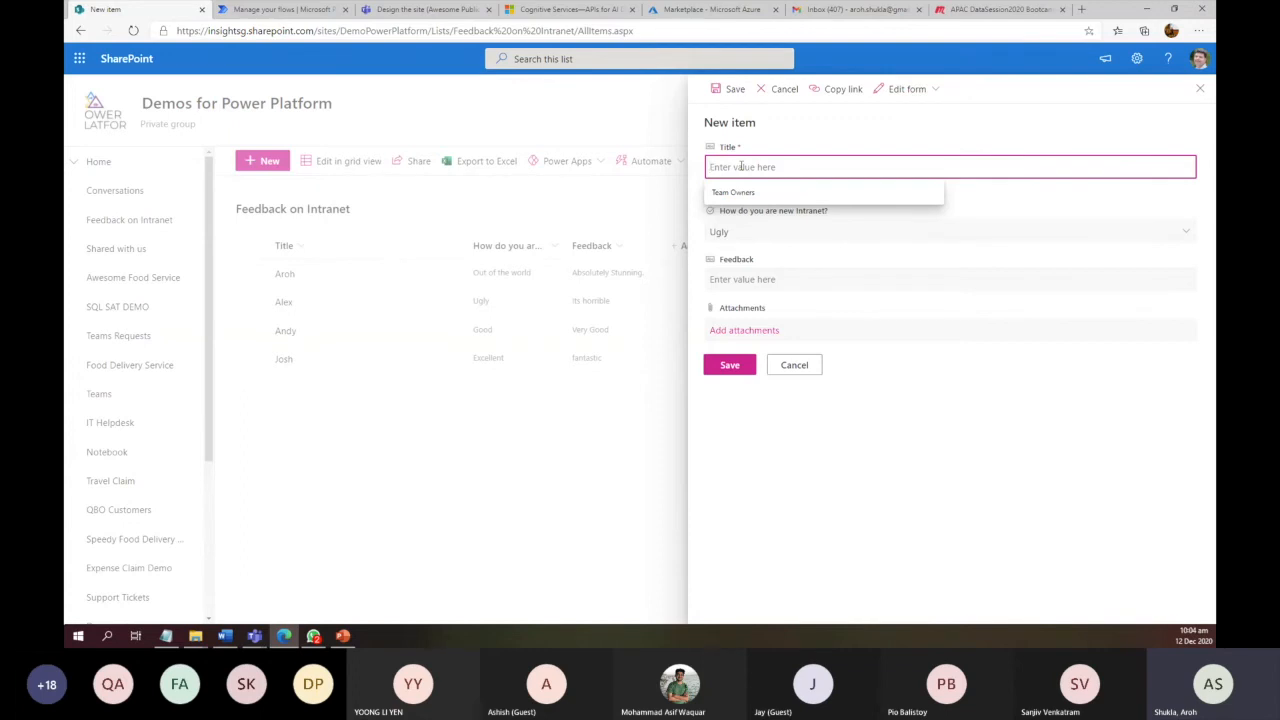
{"action": "type", "text": "Andy"}
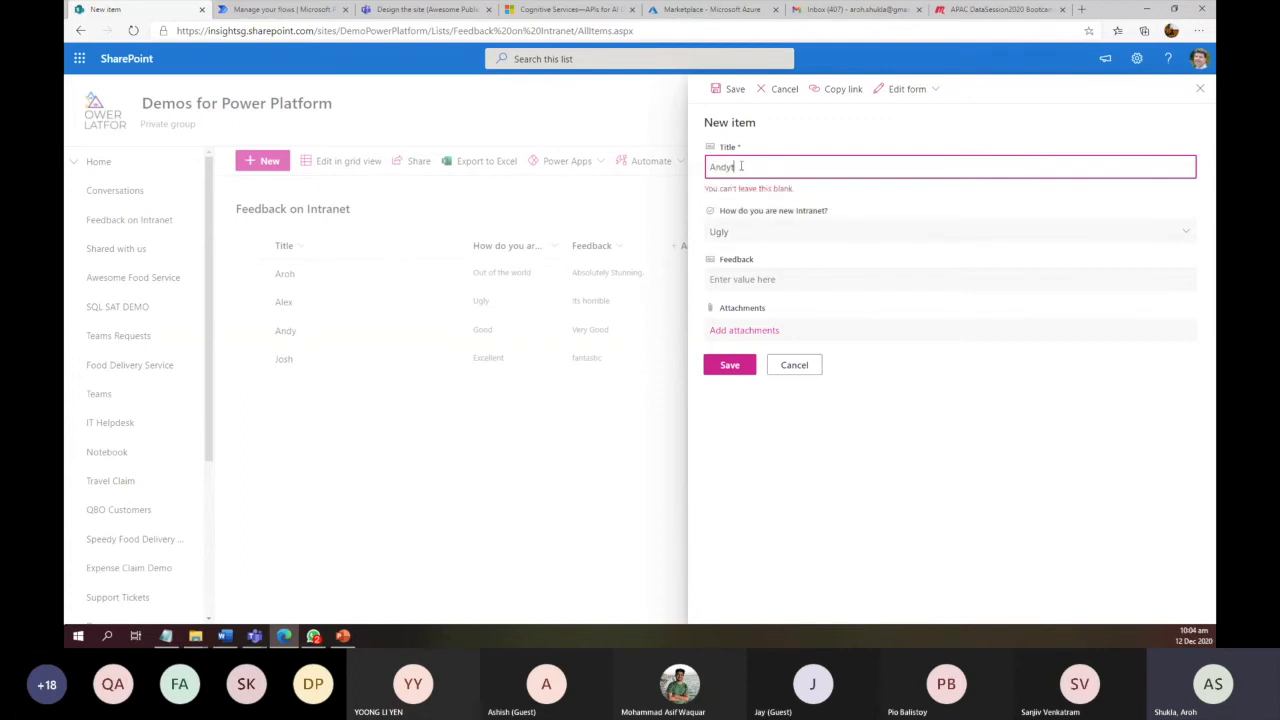
{"action": "key", "text": "Tab"}
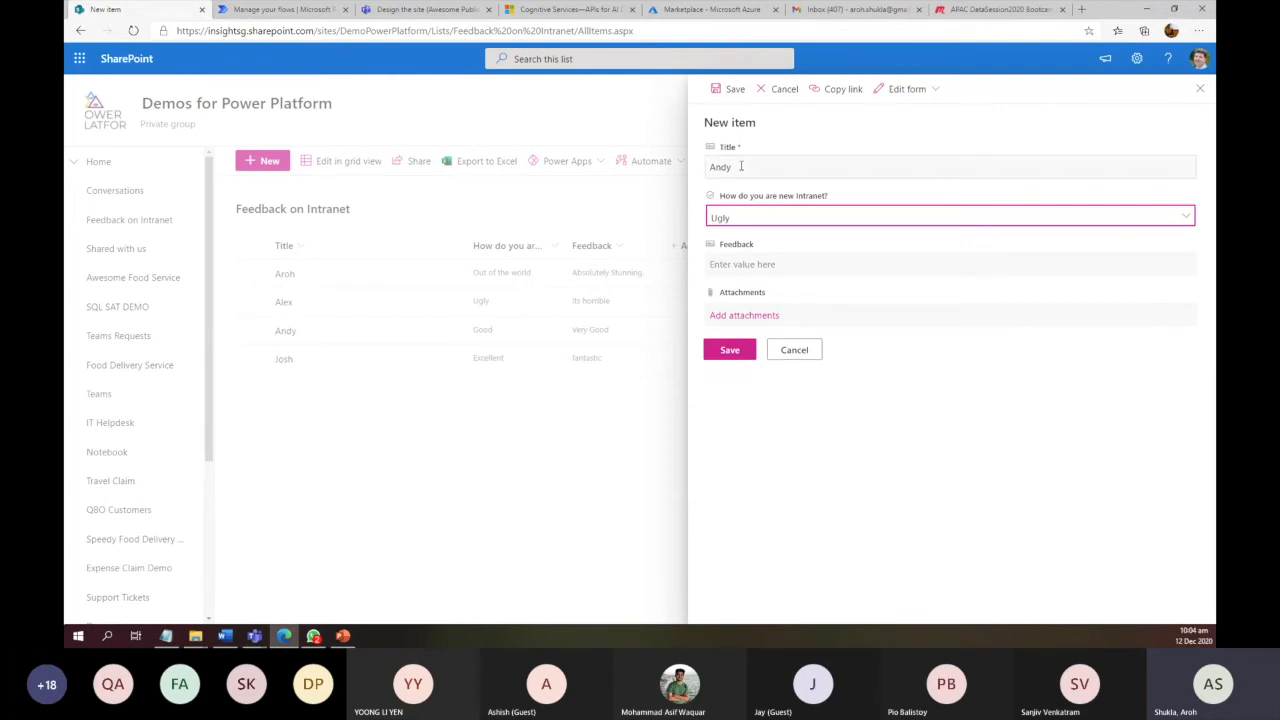
Rate the new intranet as Ugly, enter the feedback "Really bad site" and save the item
{"action": "left_click", "coordinate": [735, 224]}
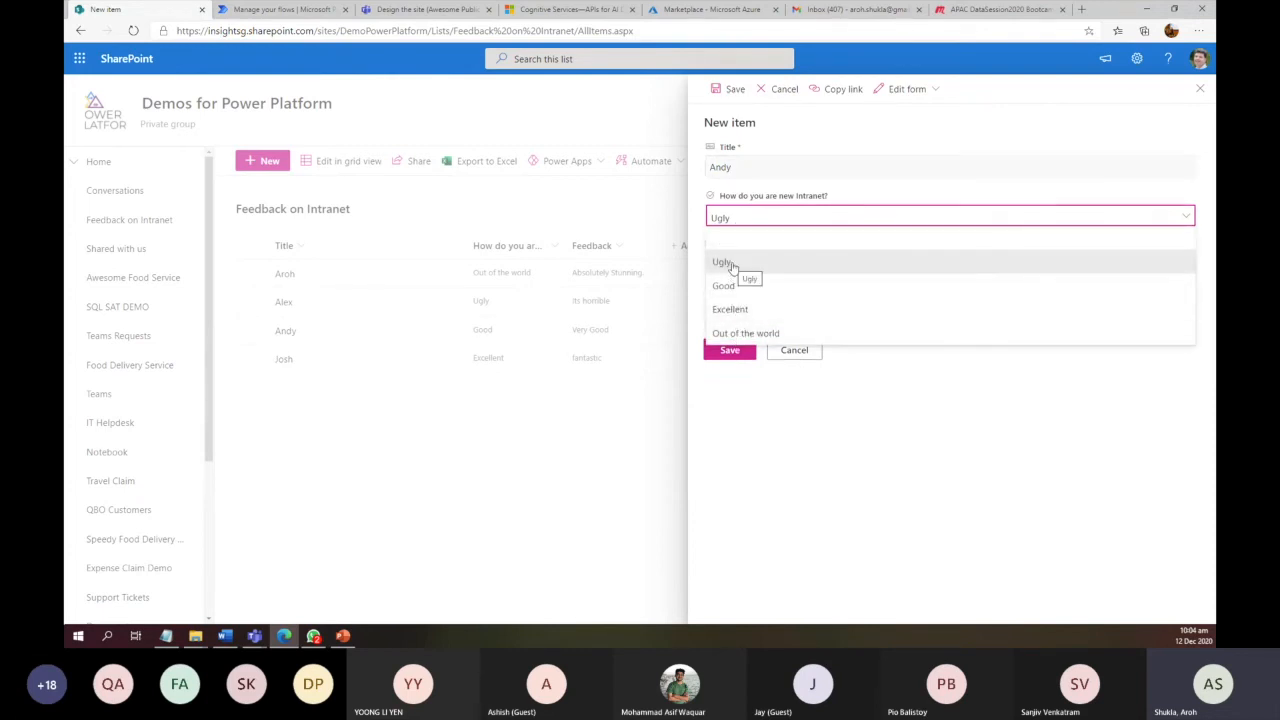
{"action": "left_click", "coordinate": [732, 265]}
{"action": "left_click", "coordinate": [731, 264]}
{"action": "type", "text": "Really bad site"}
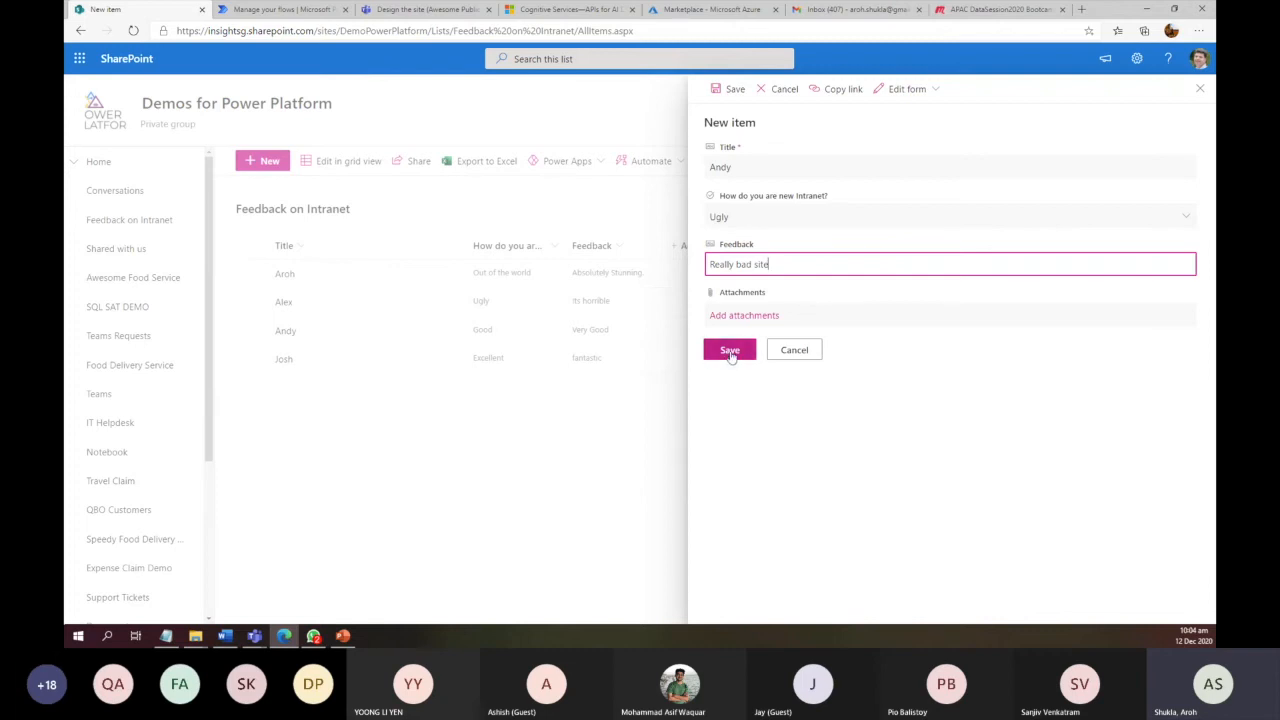
{"action": "left_click", "coordinate": [730, 352]}
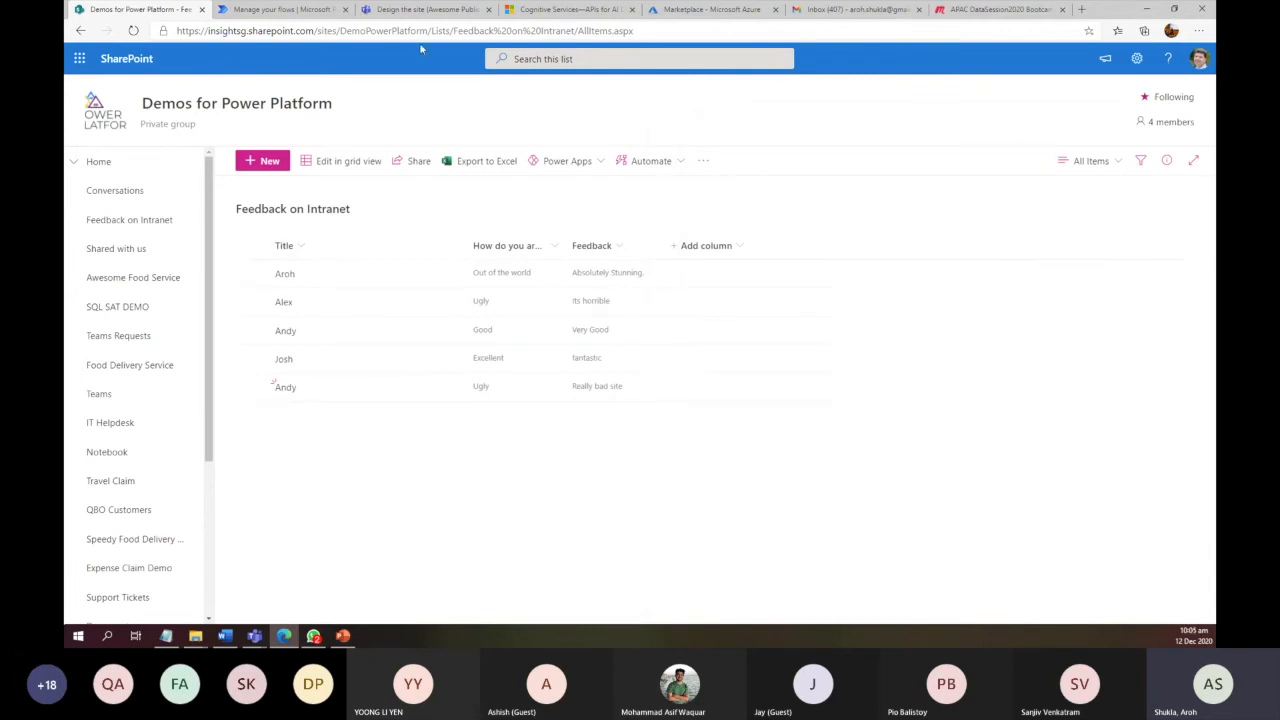
Start creating Microsoft's Text Analytics resource from the Azure Marketplace results
{"action": "left_click", "coordinate": [568, 9]}
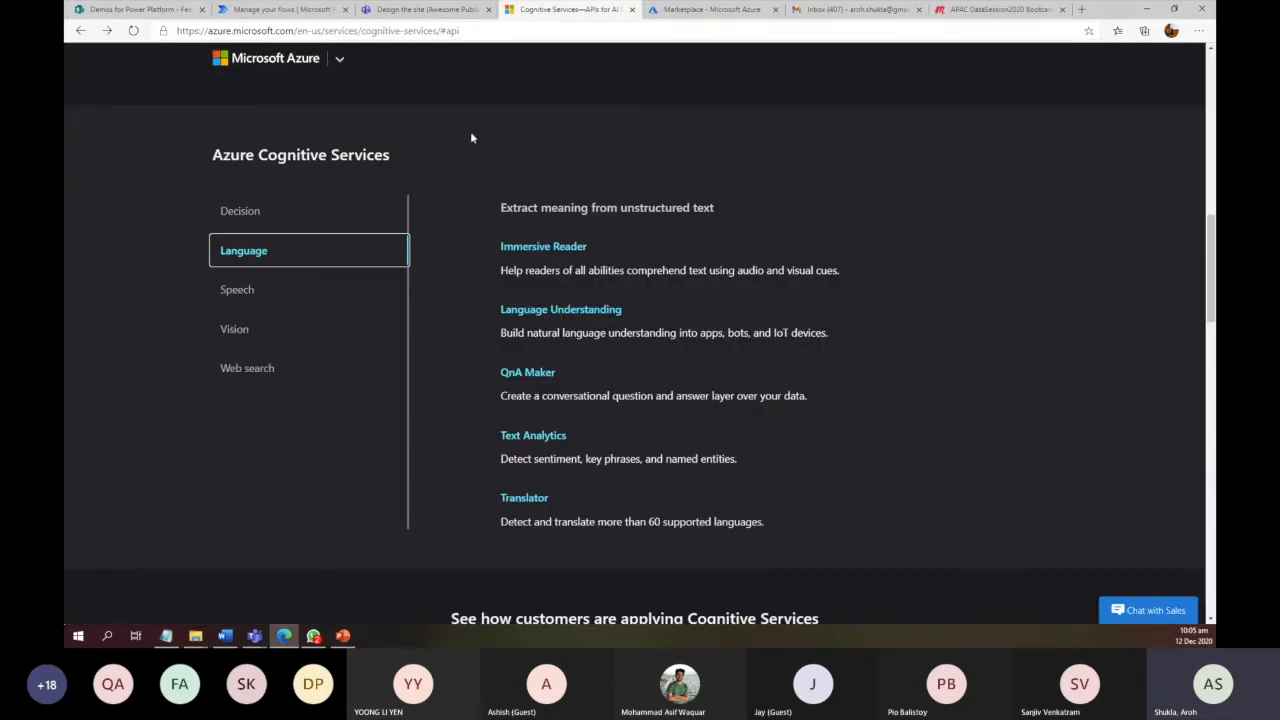
{"action": "left_click", "coordinate": [705, 9]}
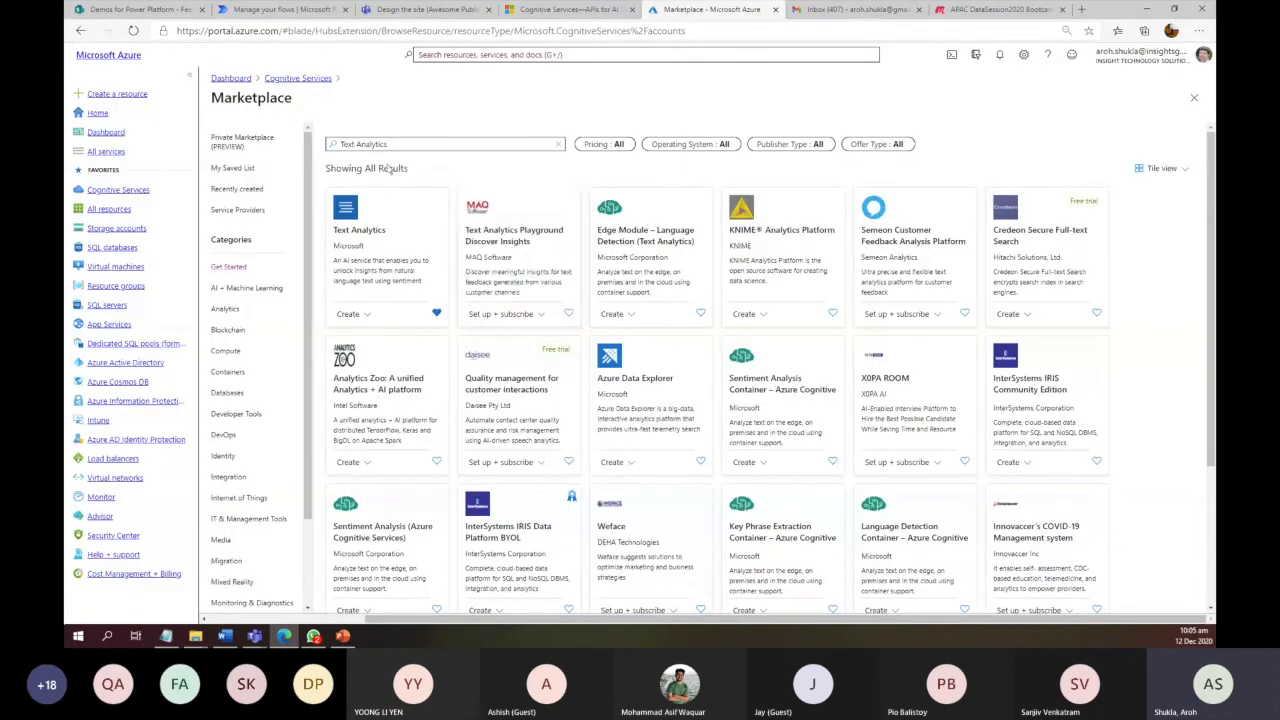
{"action": "mouse_move", "coordinate": [115, 190]}
{"action": "left_mouse_down"}
{"action": "mouse_move", "coordinate": [100, 228]}
{"action": "mouse_move", "coordinate": [115, 190]}
{"action": "left_mouse_up"}
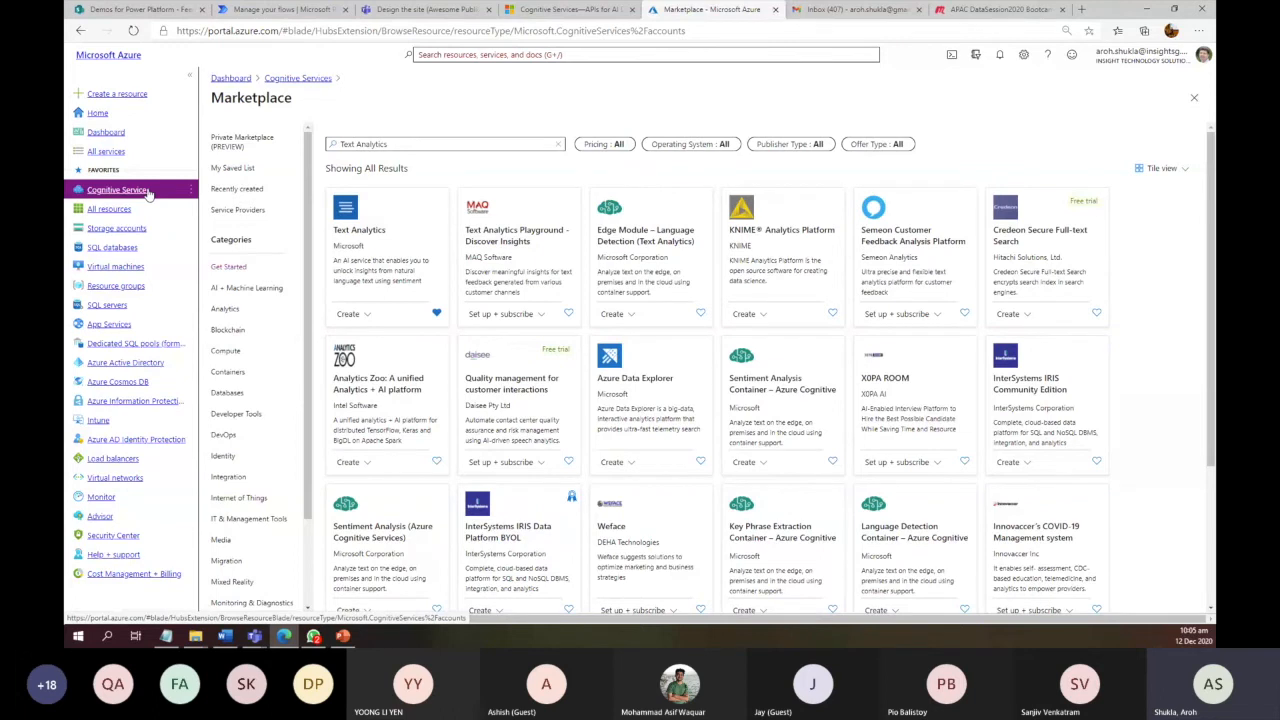
{"action": "left_click", "coordinate": [402, 145]}
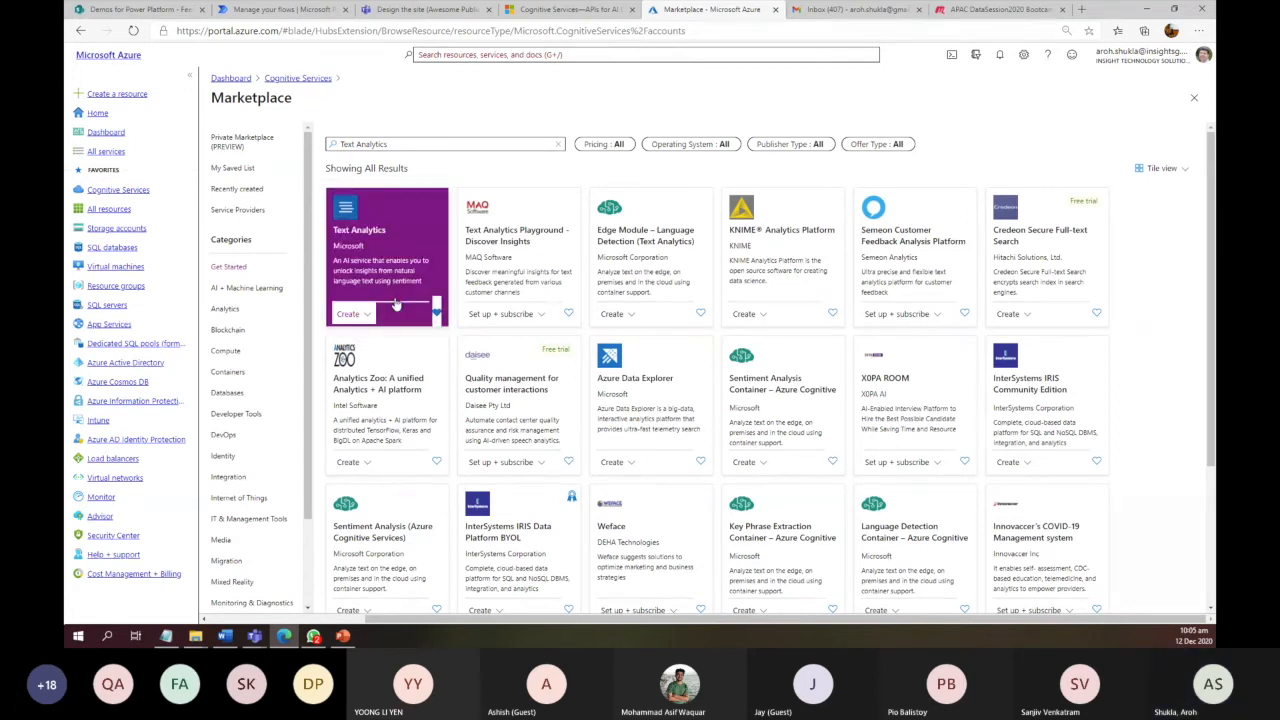
{"action": "left_click", "coordinate": [352, 314]}
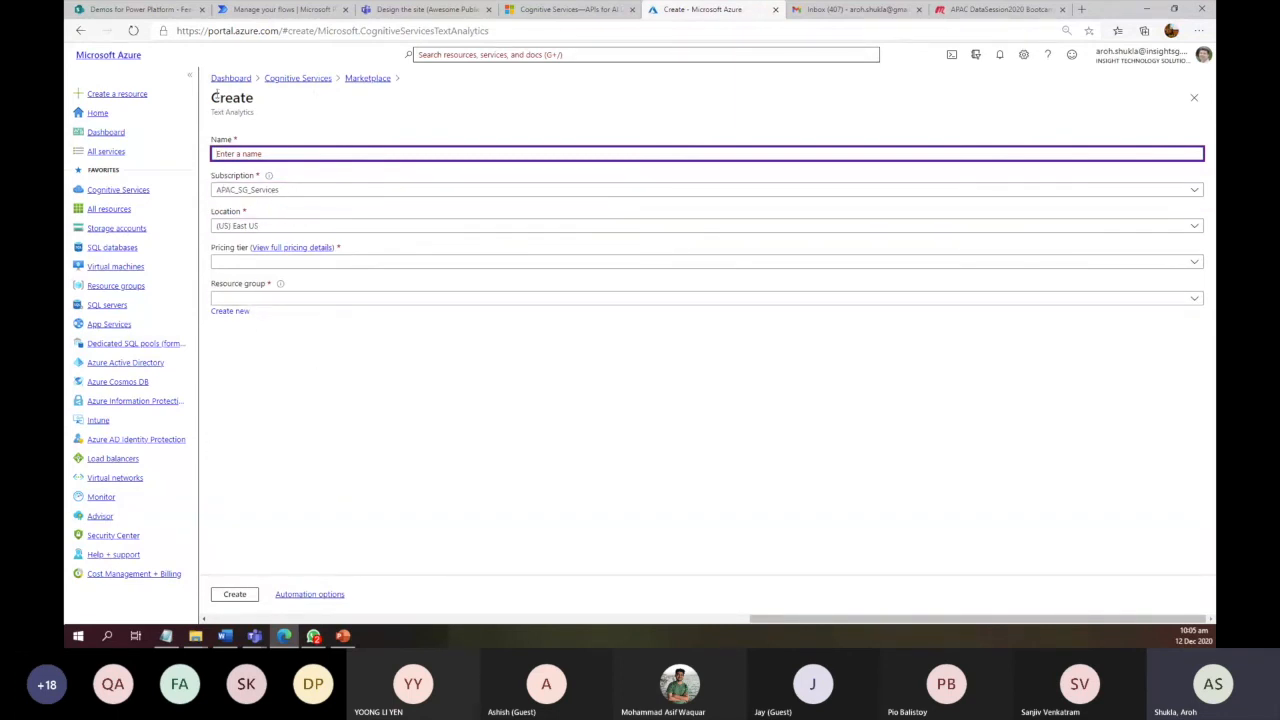
Set the Text Analytics resource's location to (US) East US 2
{"action": "left_click", "coordinate": [268, 226]}
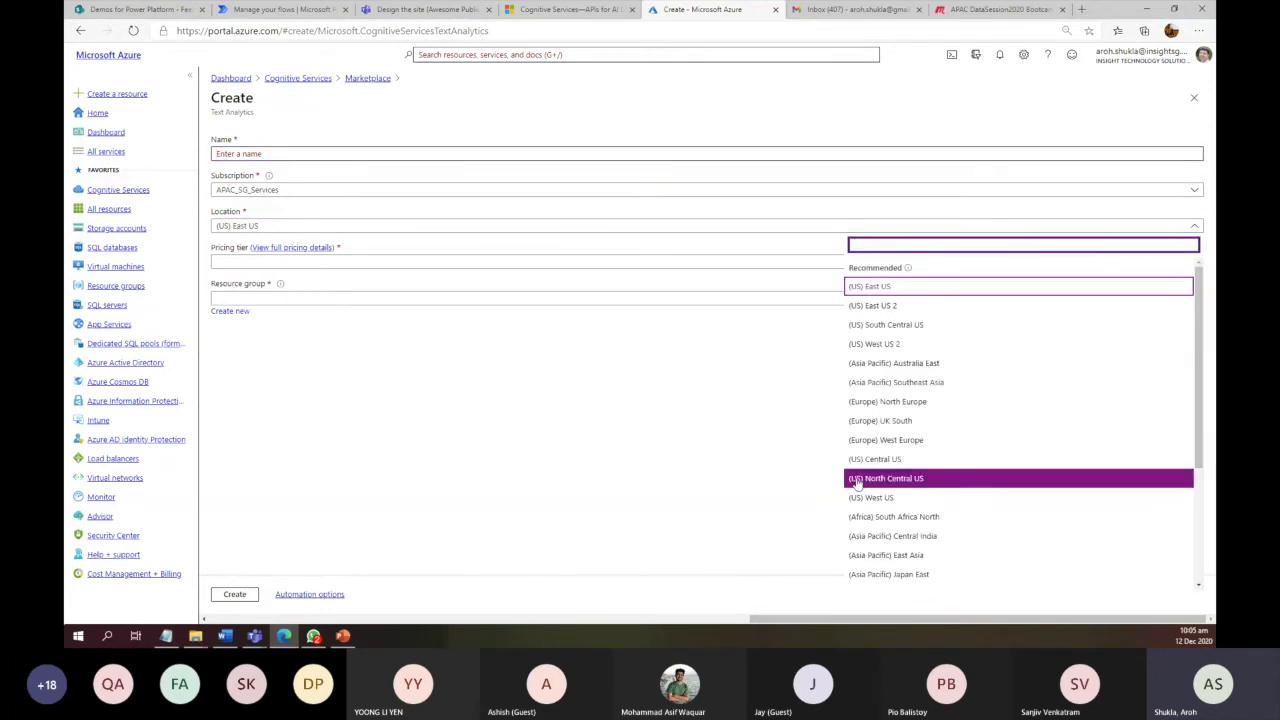
{"action": "scroll", "coordinate": [866, 466], "scroll_direction": "down", "scroll_amount": 5}
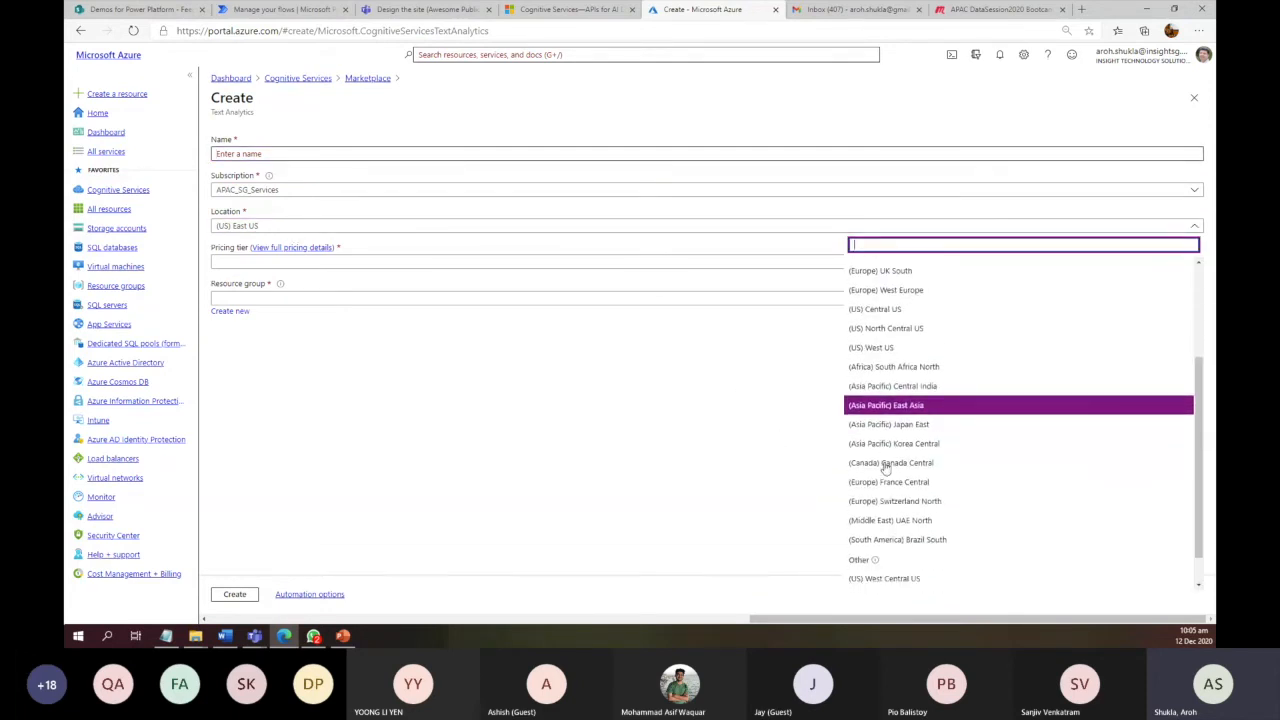
{"action": "scroll", "coordinate": [885, 467], "scroll_direction": "up", "scroll_amount": 5}
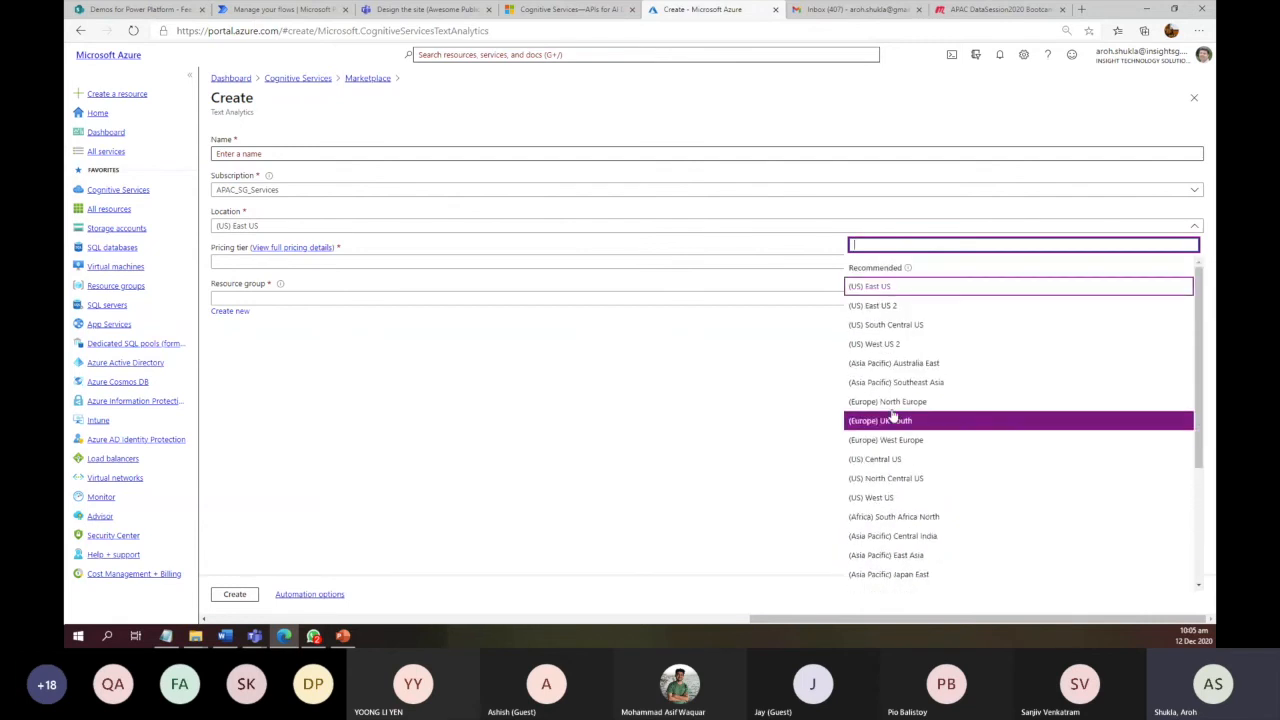
{"action": "left_click", "coordinate": [875, 305]}
Set the pricing tier to Free F0 (5K Transactions per 30 days) and choose the first existing resource group listed
{"action": "left_click", "coordinate": [316, 268]}
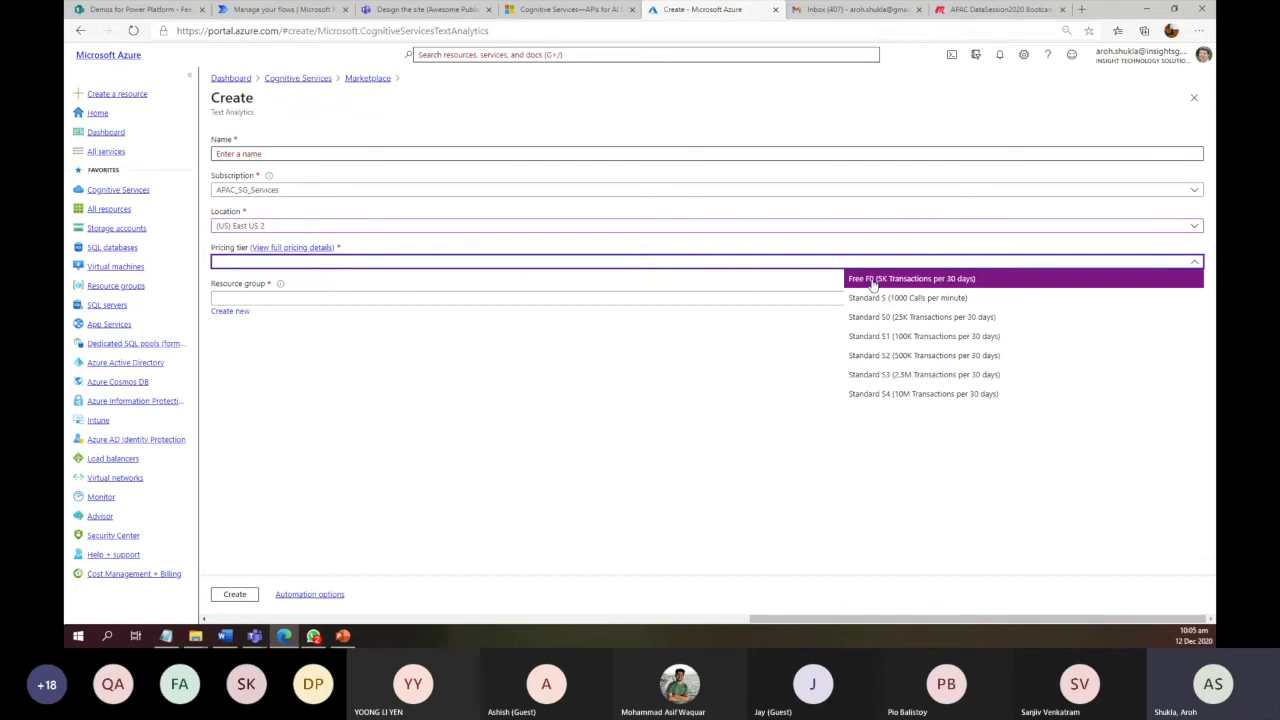
{"action": "left_click", "coordinate": [871, 284]}
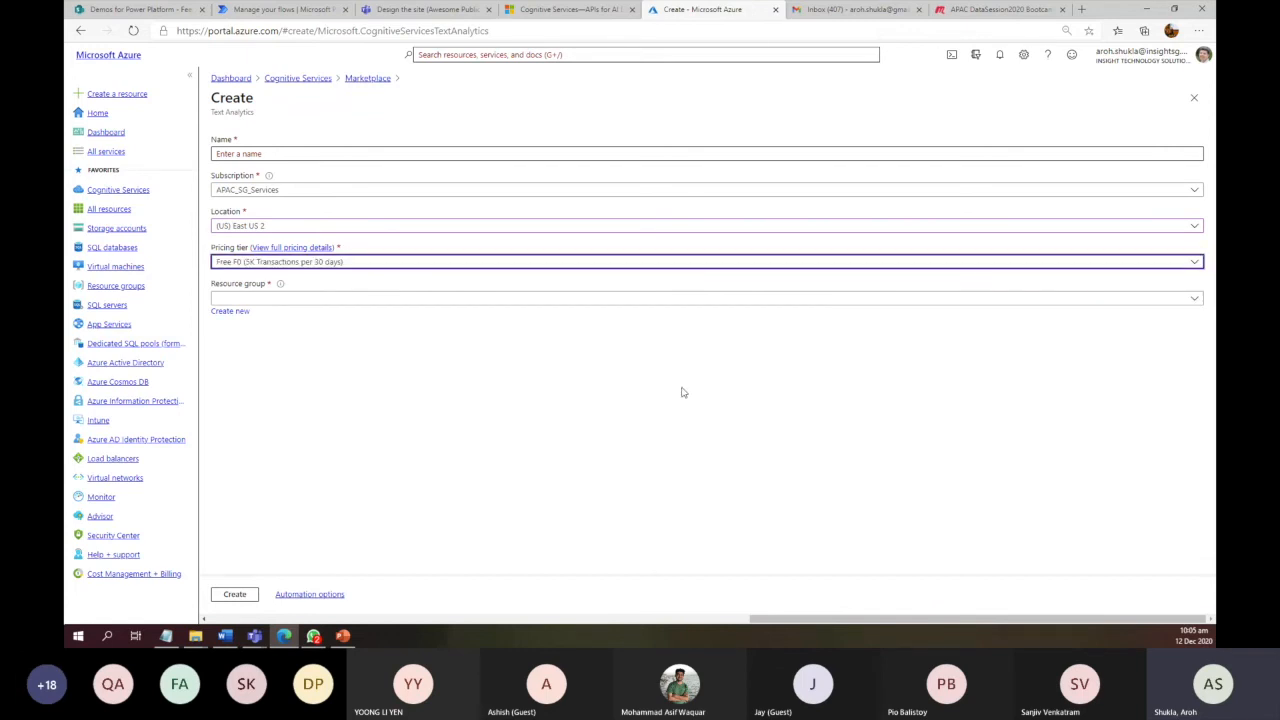
{"action": "left_click", "coordinate": [660, 300]}
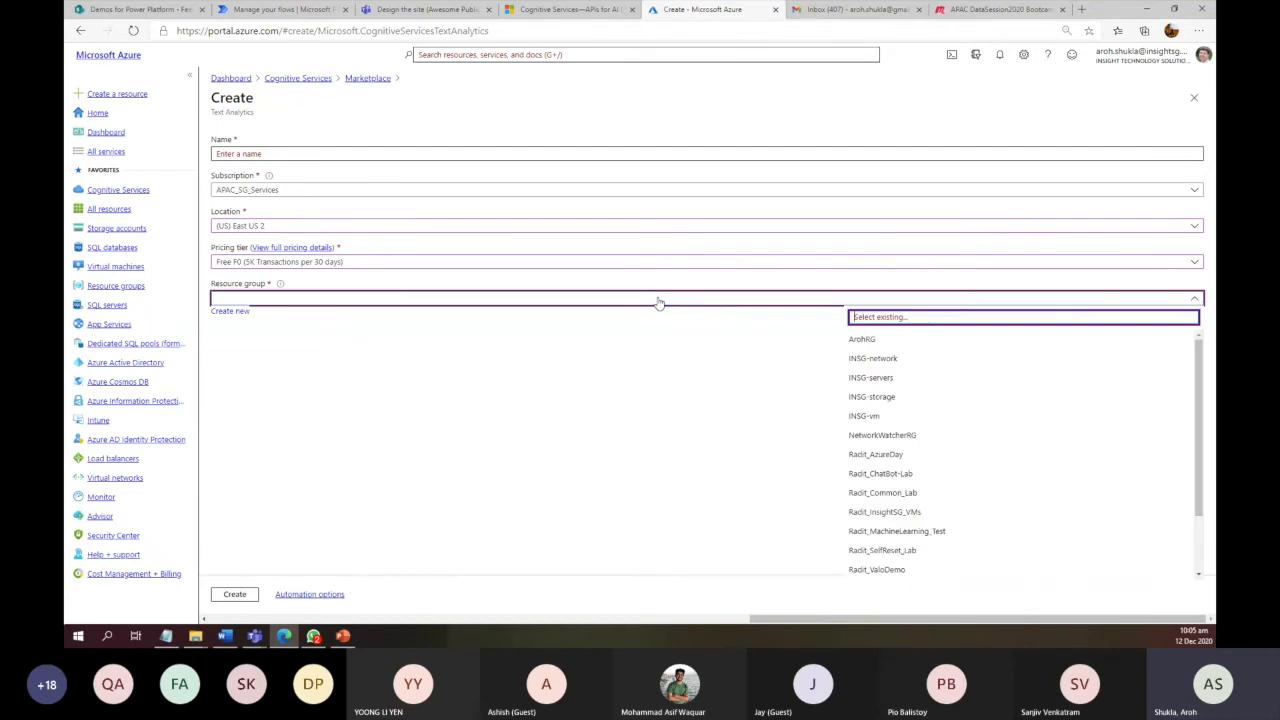
{"action": "left_click", "coordinate": [860, 340]}
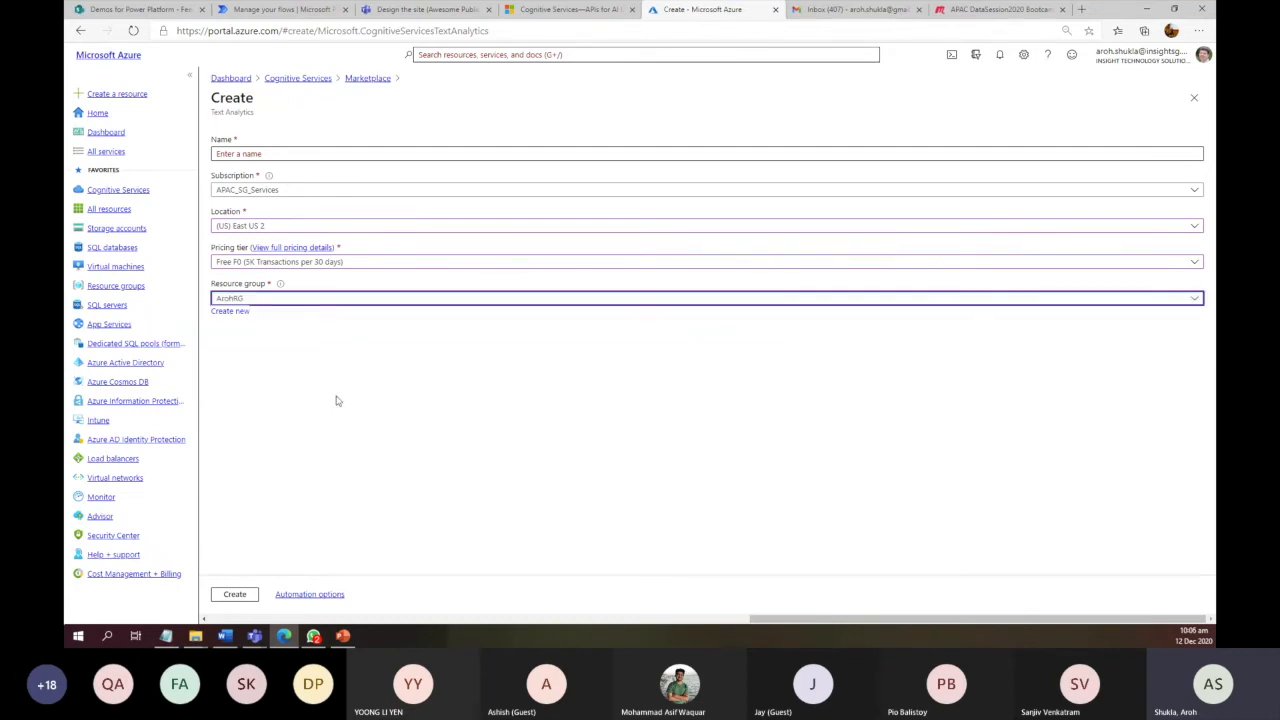
Name the Text Analytics resource DemoAbtTextAnayticsAPACDATAAi
{"action": "left_click", "coordinate": [261, 153]}
{"action": "type", "text": "De"}
{"action": "type", "text": "moAboy"}
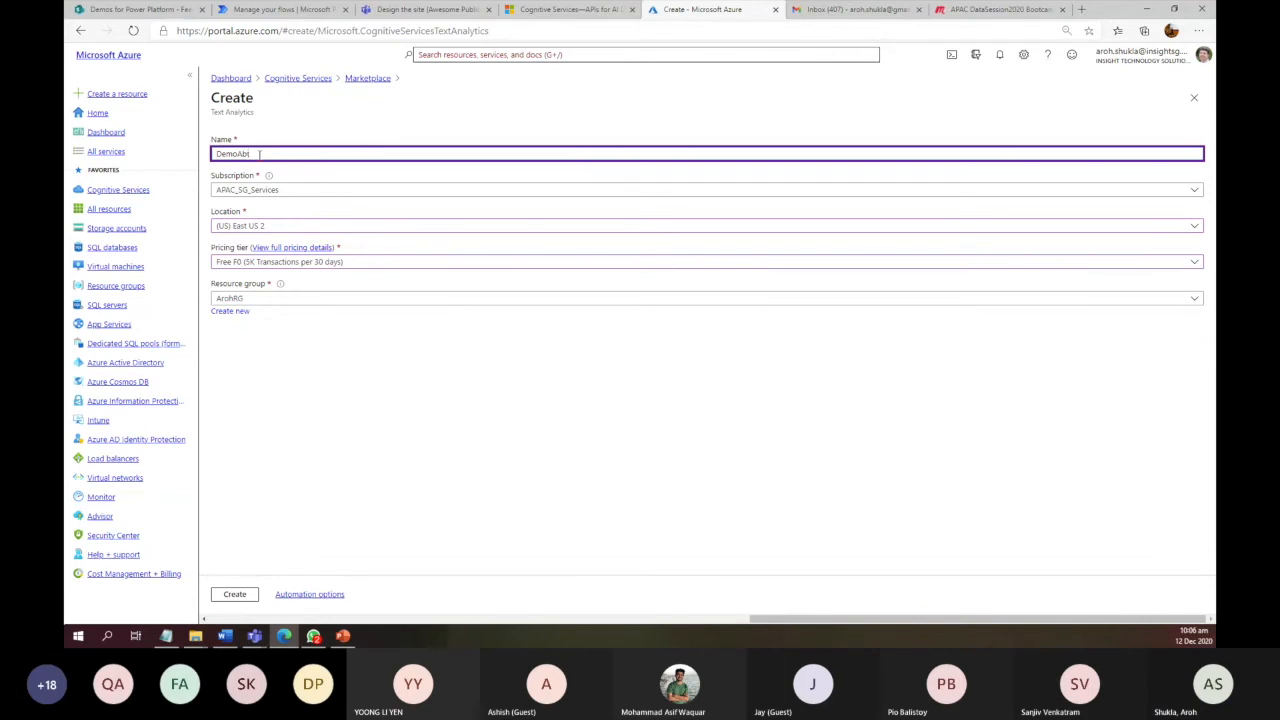
{"action": "type", "text": "xtAnalytics"}
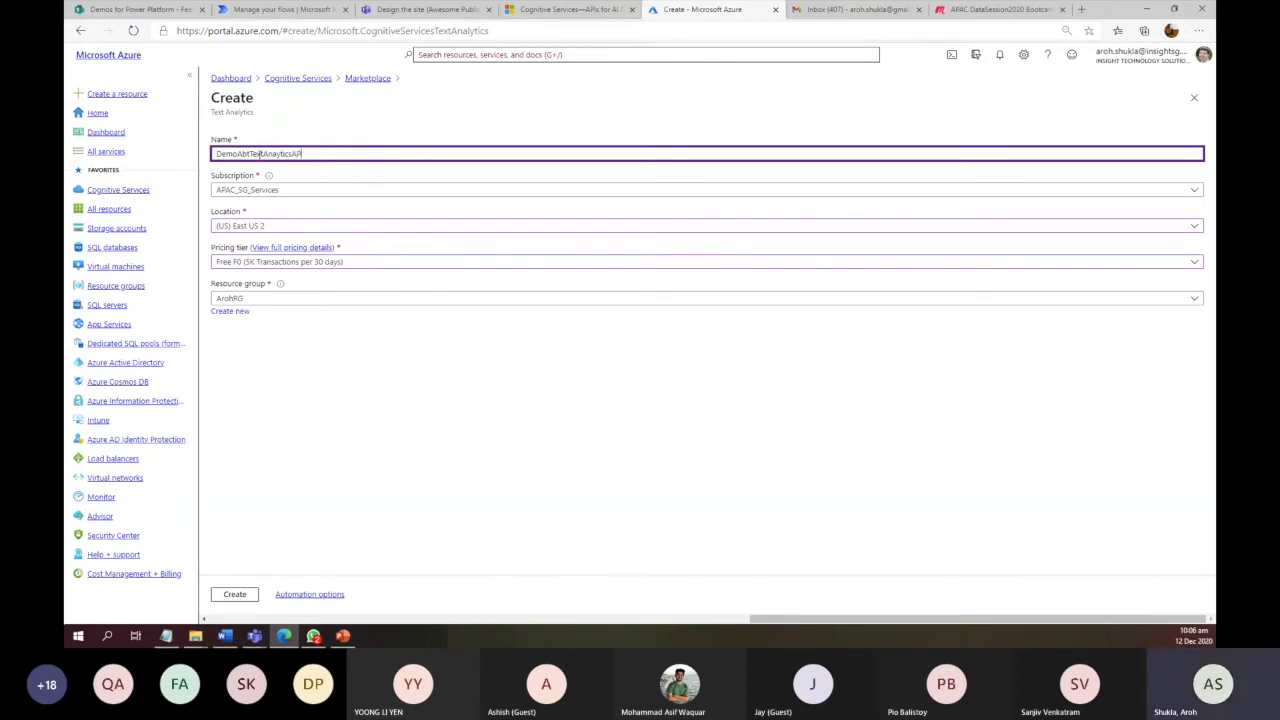
{"action": "type", "text": "APACDATAAI"}
{"action": "left_click", "coordinate": [298, 430]}
{"action": "left_click", "coordinate": [279, 299]}
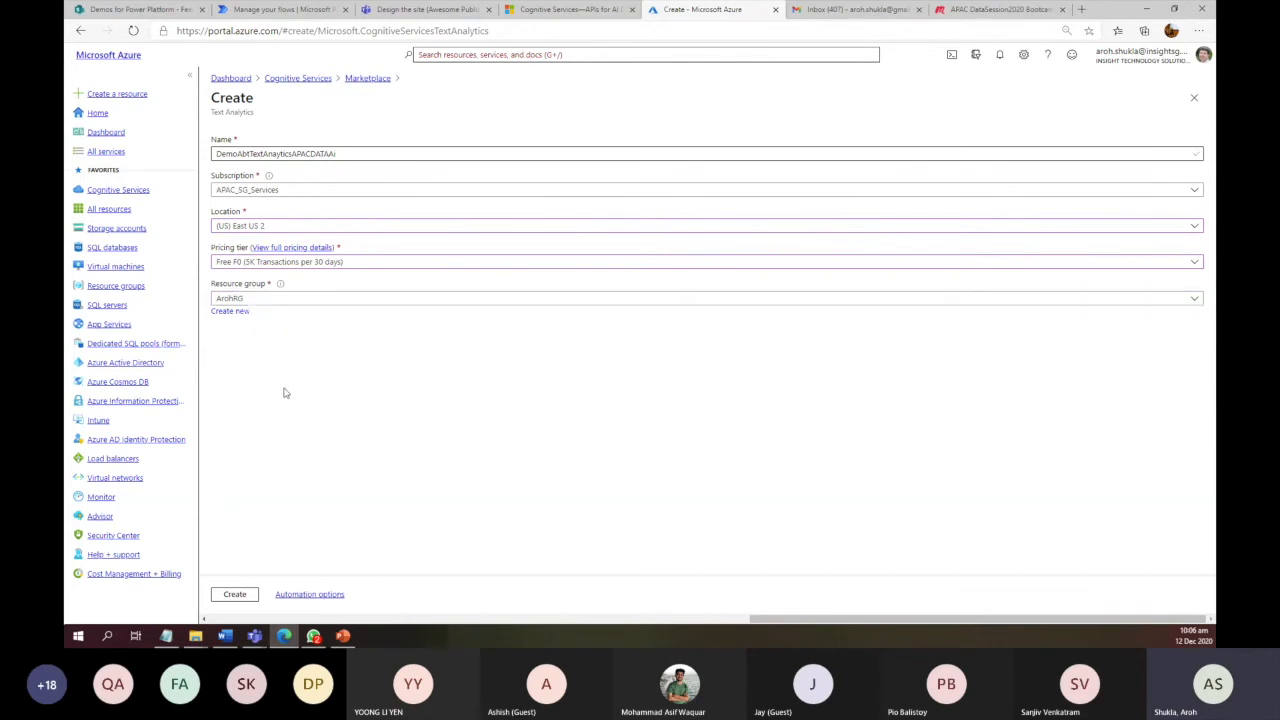
Look up the keys and endpoint URL of the existing TextAnalysisDemosgp Cognitive Services resource
{"action": "left_click", "coordinate": [141, 197]}
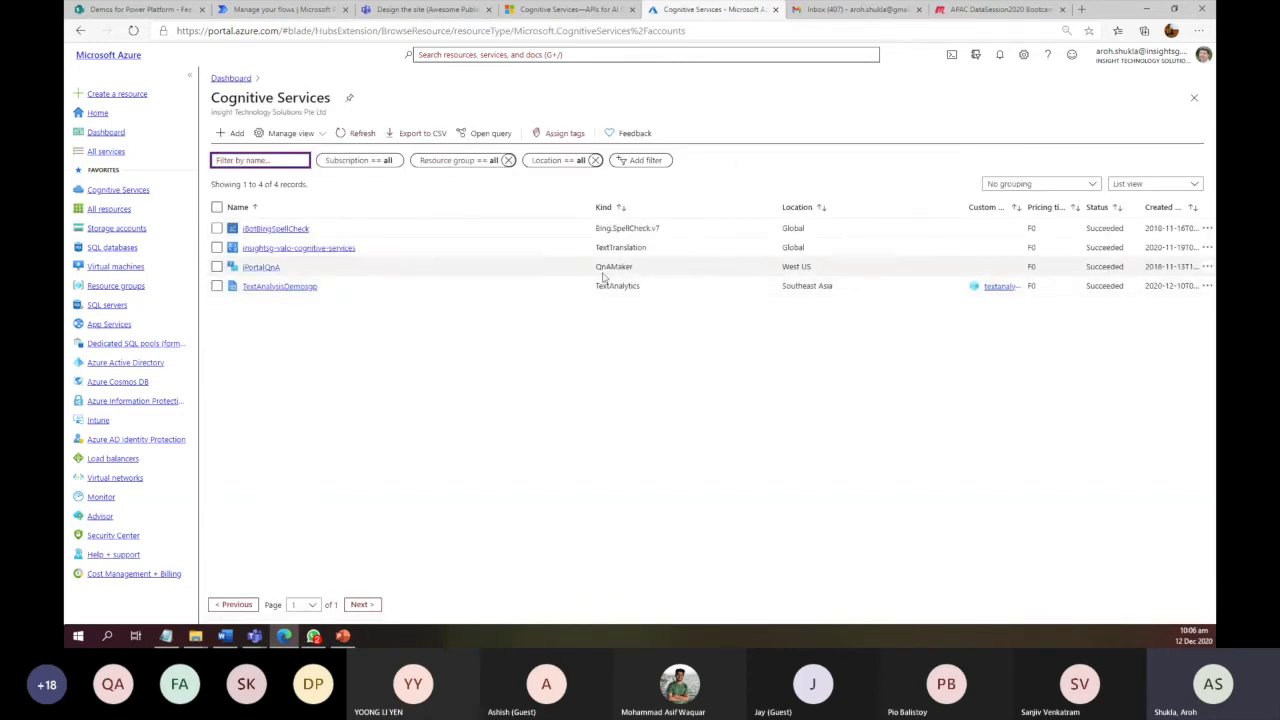
{"action": "left_click", "coordinate": [275, 289]}
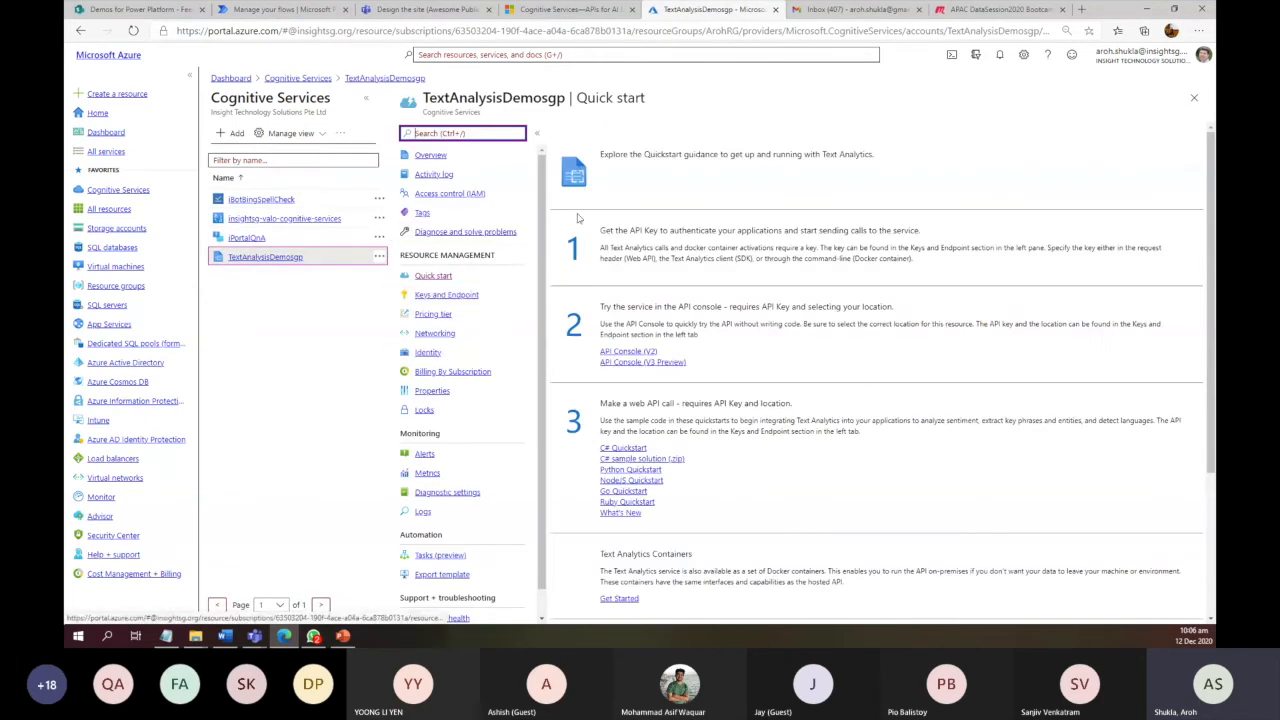
{"action": "left_click", "coordinate": [452, 296]}
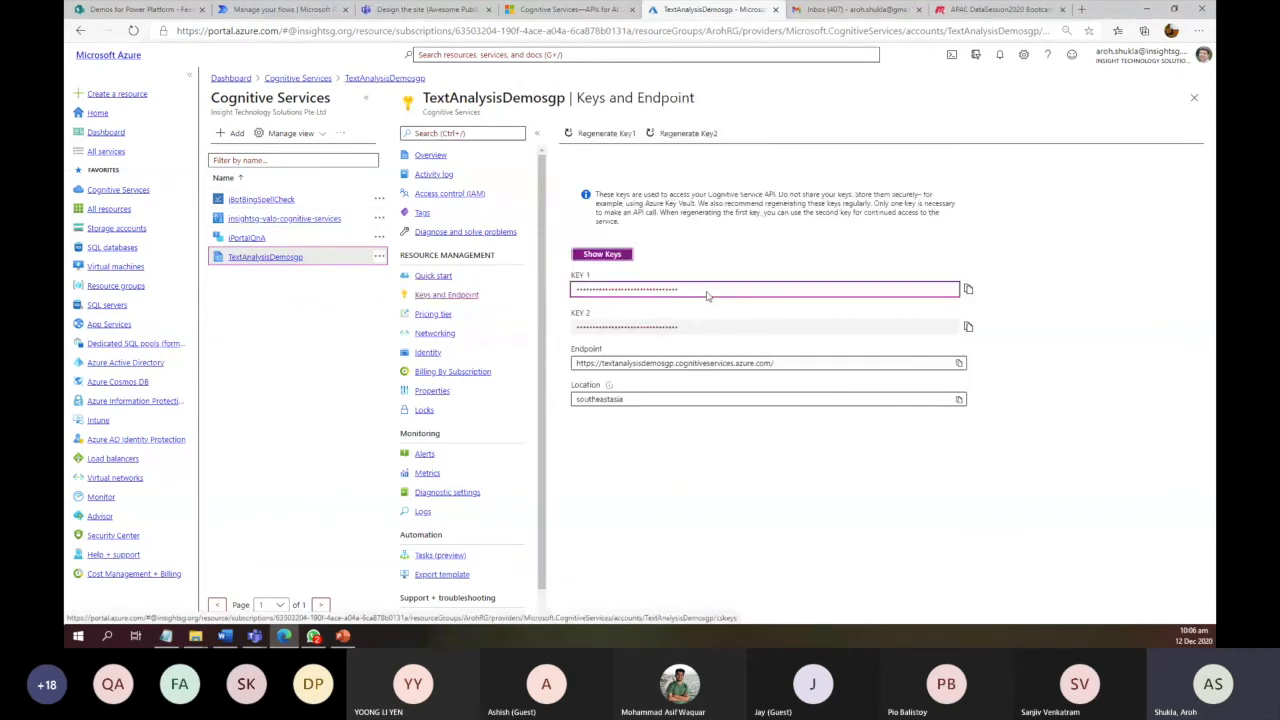
{"action": "left_click_drag", "start_coordinate": [776, 363], "coordinate": [572, 363]}
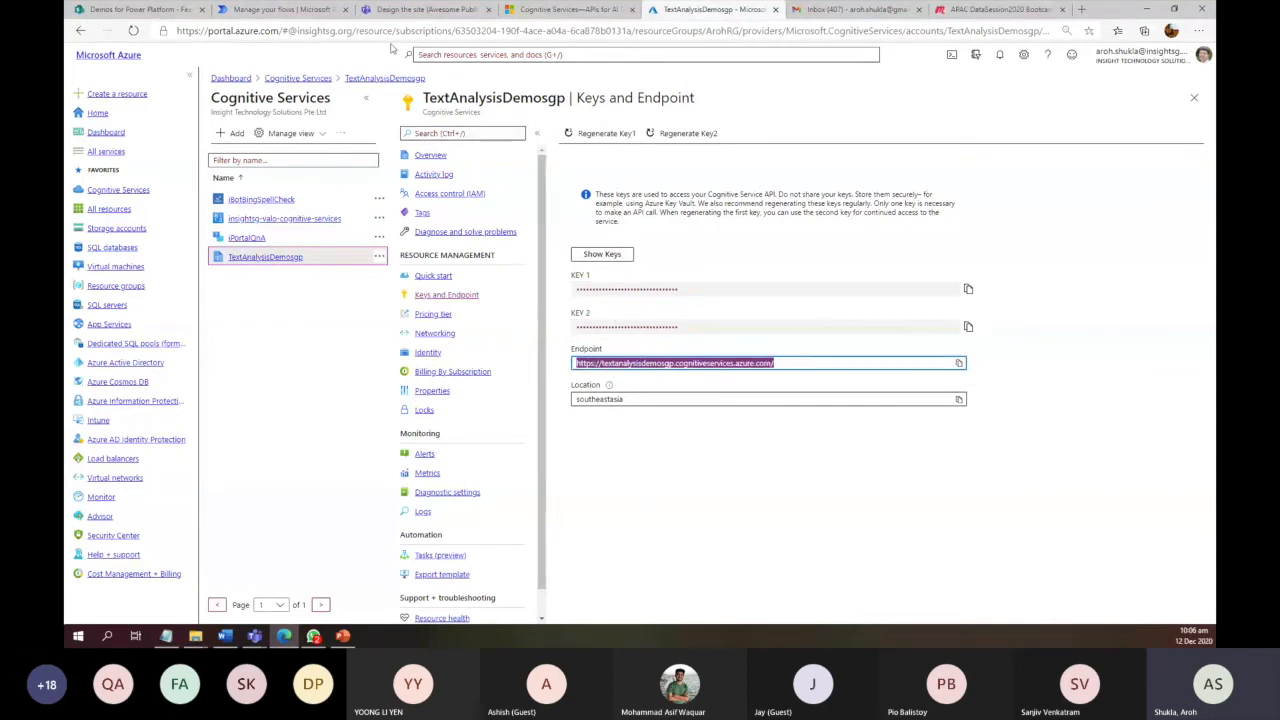
In Power Automate, start a new automated cloud flow and name it DemoForTExtAnayticsAPAC
{"action": "left_click", "coordinate": [292, 12]}
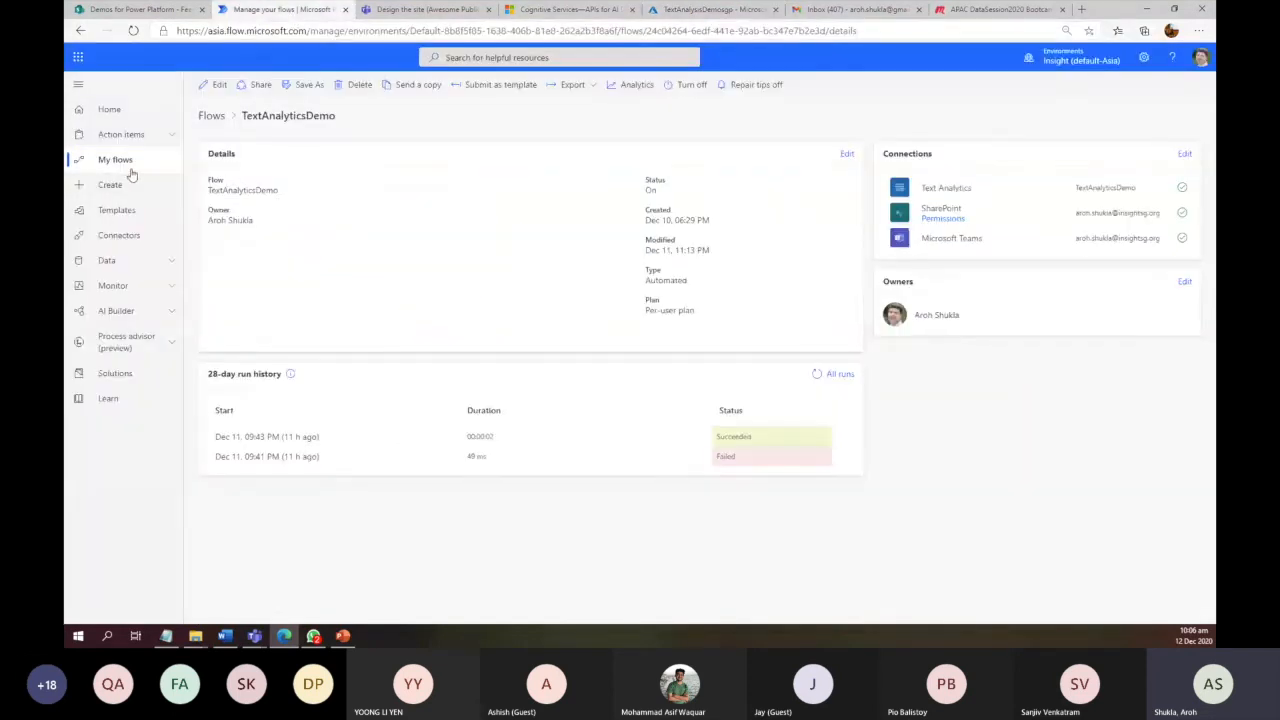
{"action": "left_click", "coordinate": [120, 188]}
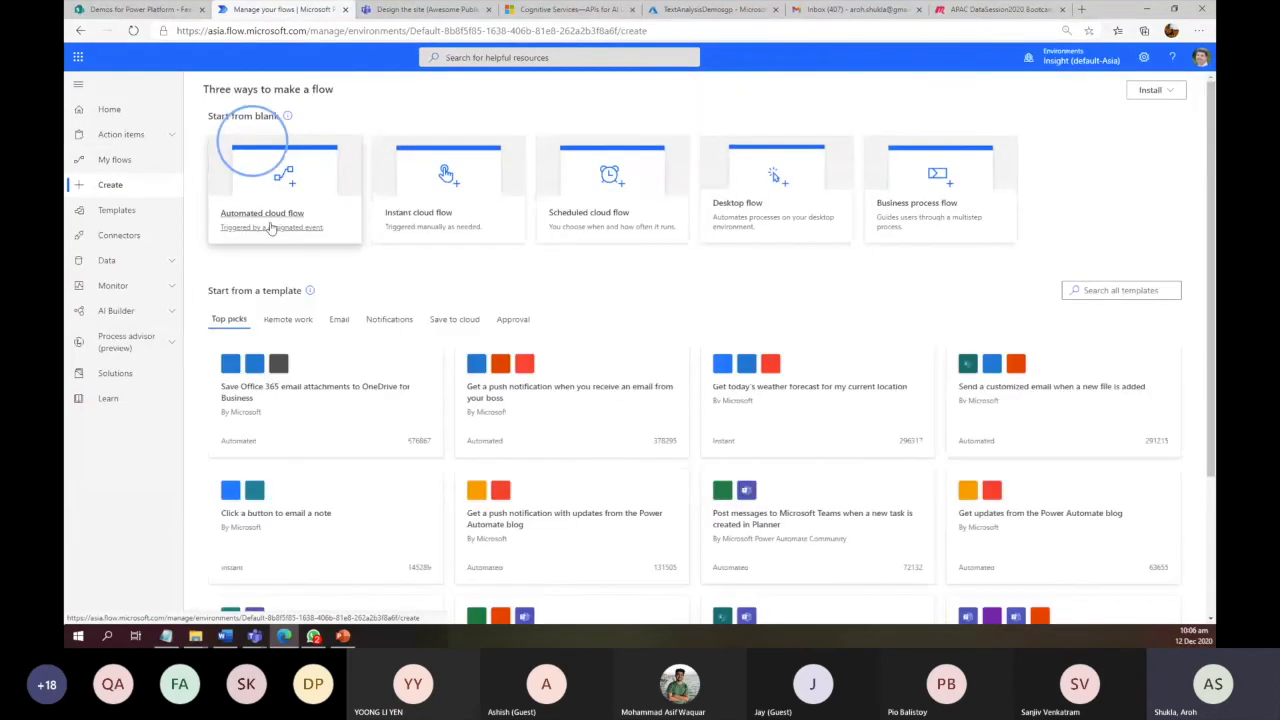
{"action": "left_click", "coordinate": [270, 222]}
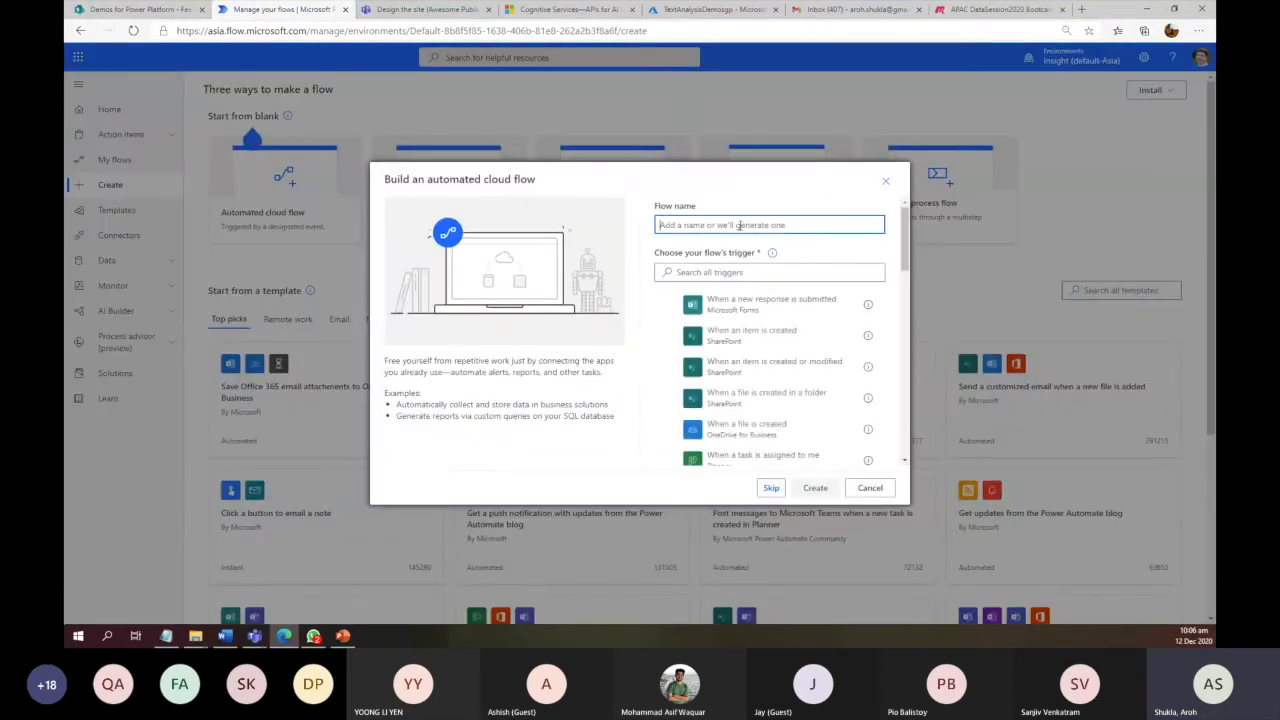
{"action": "type", "text": "Demo"}
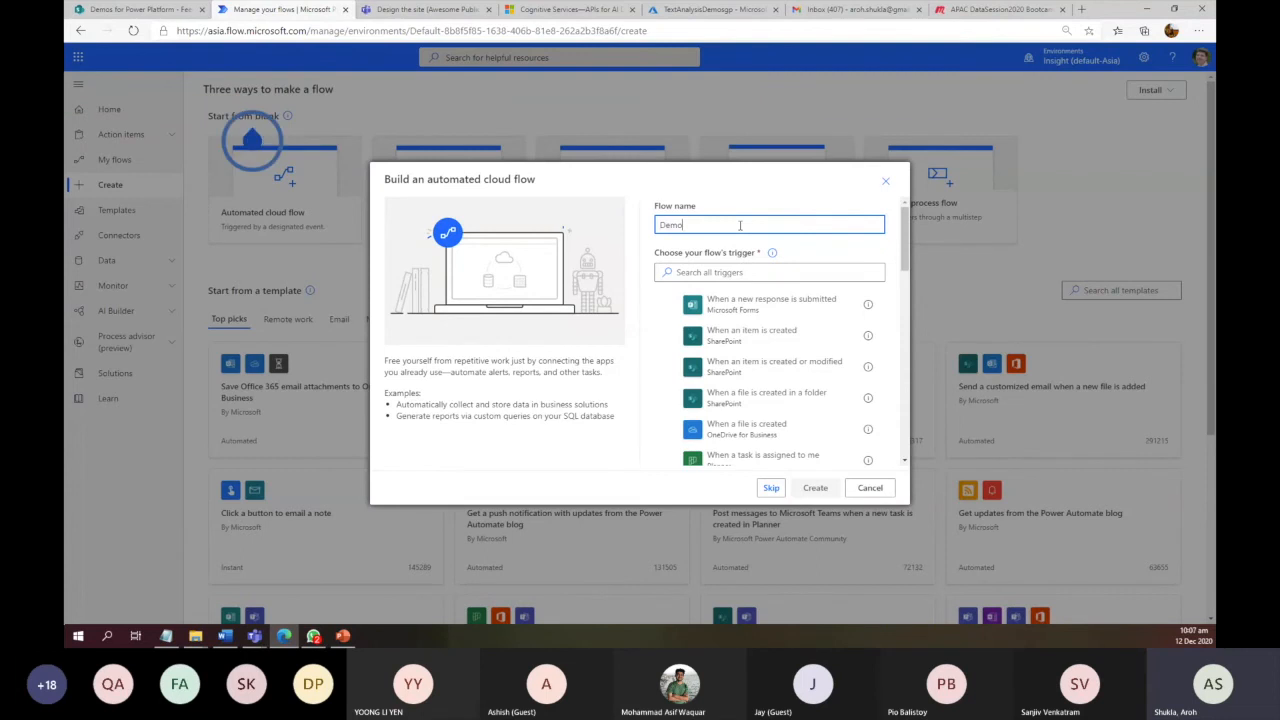
{"action": "type", "text": "ForText"}
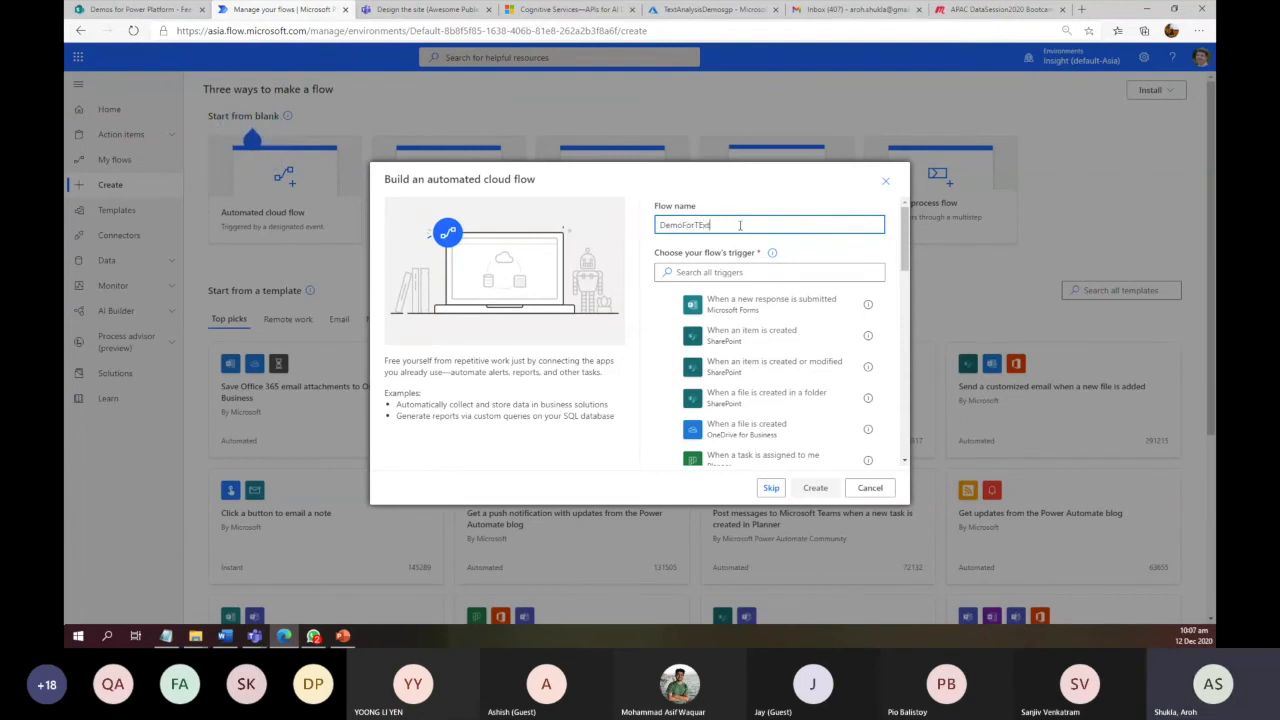
{"action": "key", "text": "BackSpace"}
{"action": "key", "text": "BackSpace"}
{"action": "key", "text": "BackSpace"}
{"action": "type", "text": "Text"}
{"action": "type", "text": "Anay"}
{"action": "type", "text": "lyticsAPAC"}
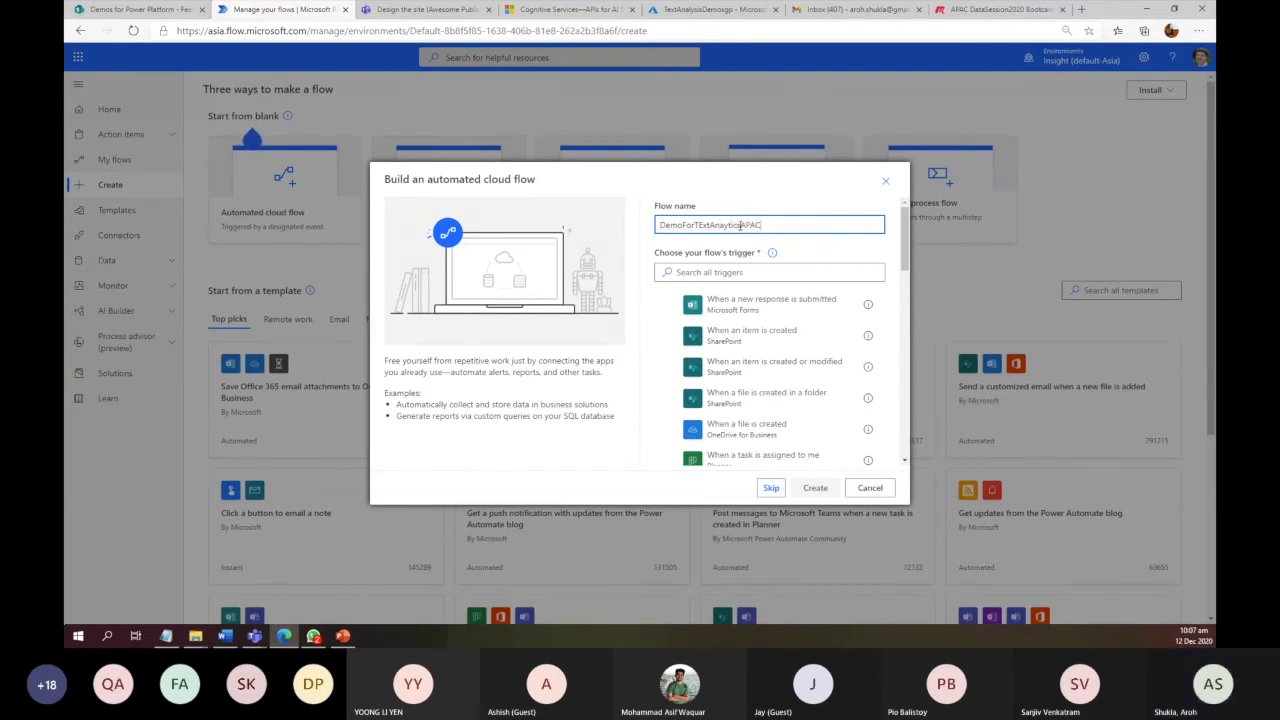
{"action": "left_click", "coordinate": [738, 225]}
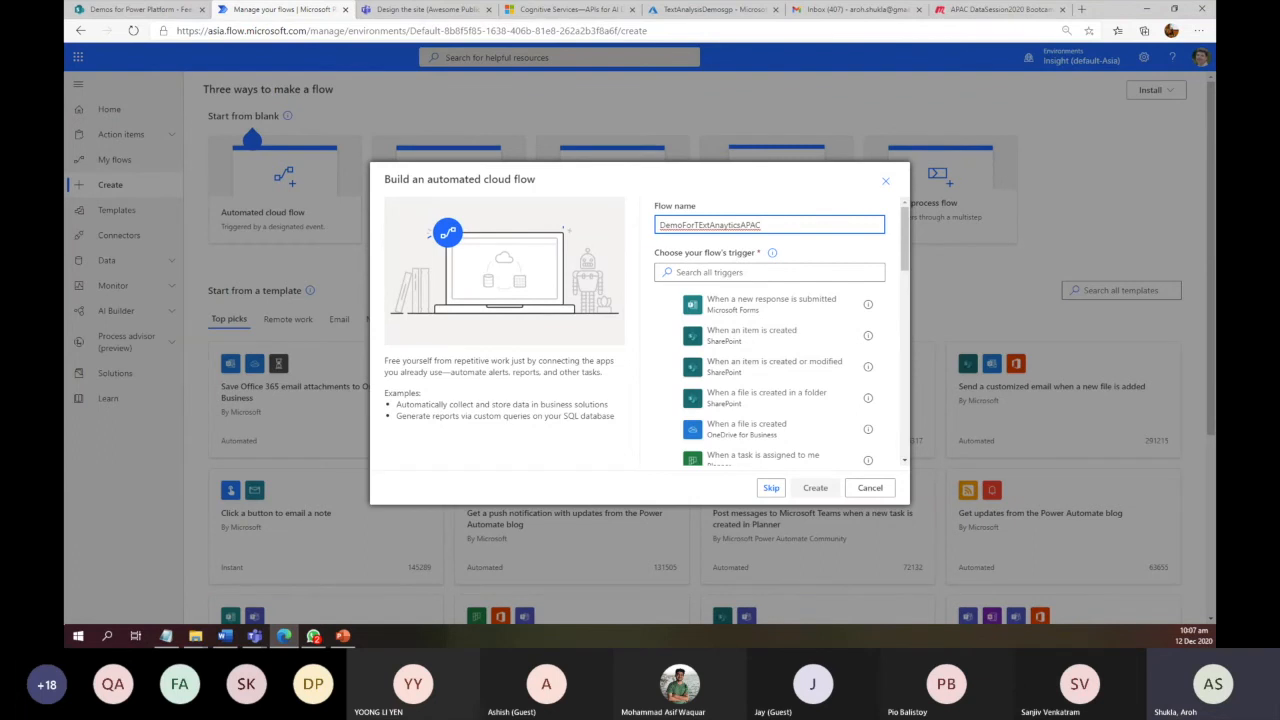
Choose SharePoint's "When an item is created" as the flow's trigger and create the flow
{"action": "key", "text": "alt+Tab"}
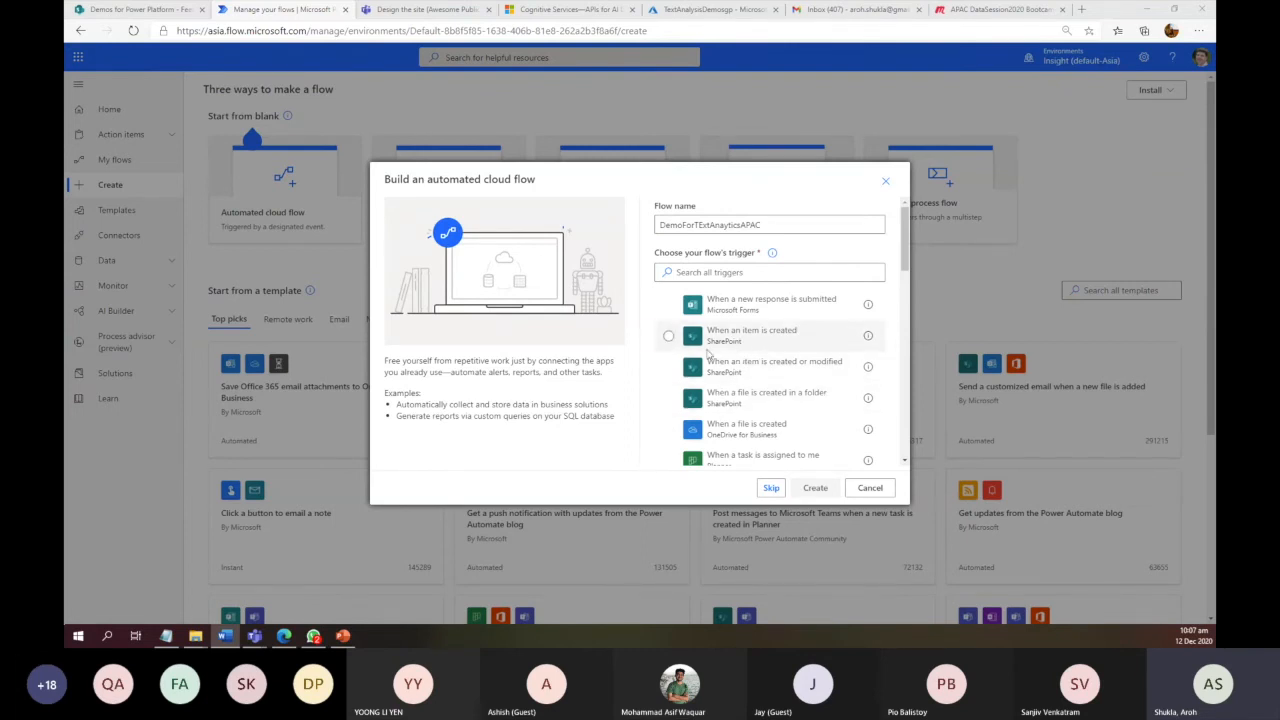
{"action": "left_click", "coordinate": [669, 336]}
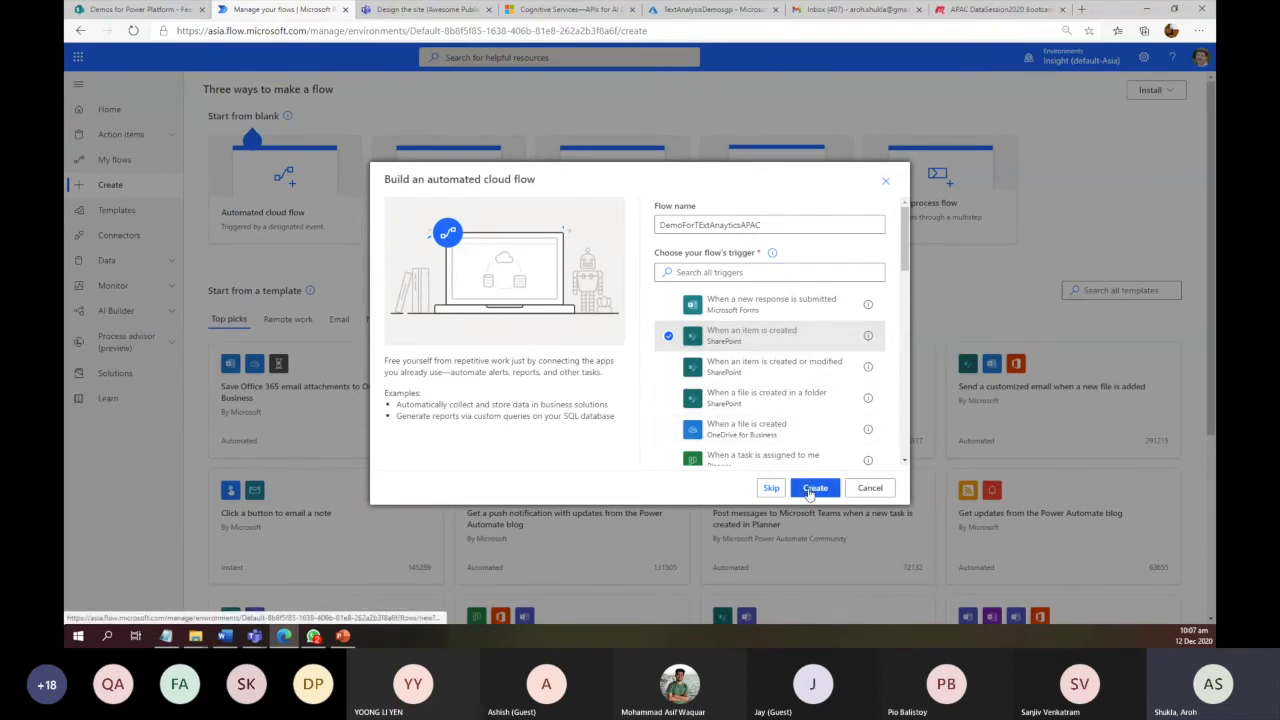
{"action": "left_click", "coordinate": [814, 488]}
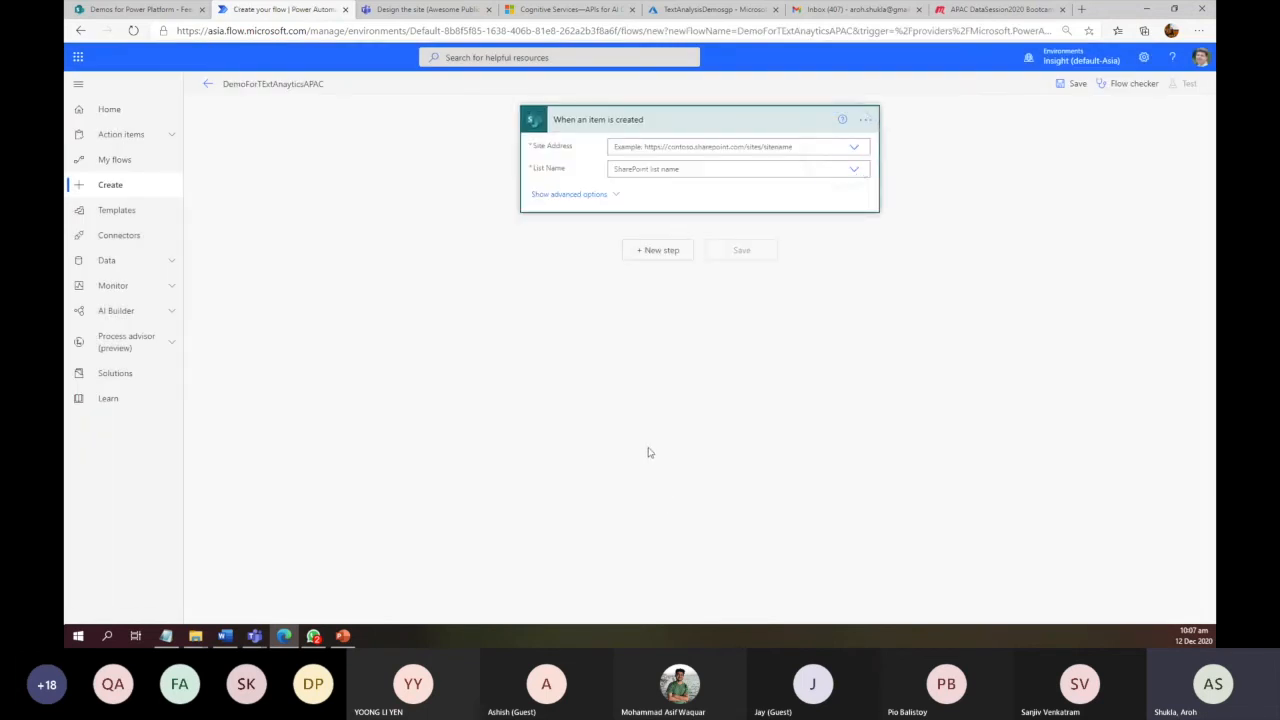
Point the trigger to the Demos for Power Platform site and its Feedback on Intranet list
{"action": "left_click", "coordinate": [853, 147]}
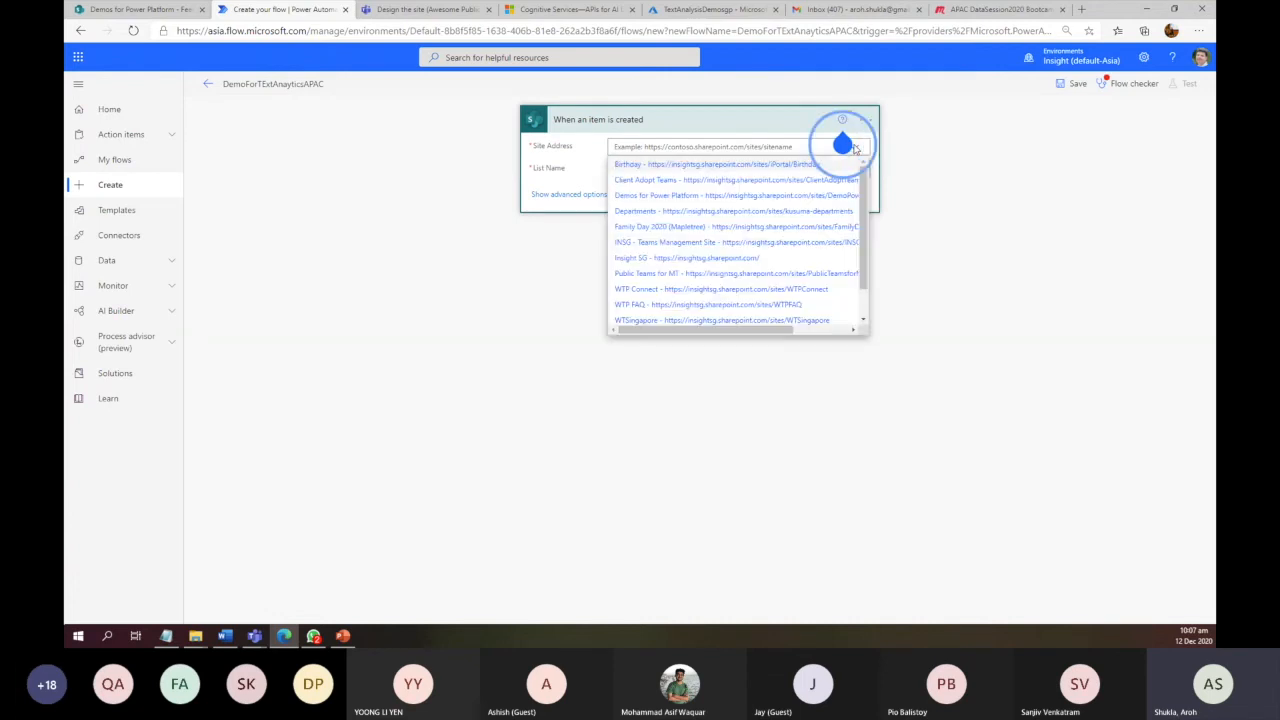
{"action": "left_click", "coordinate": [643, 198]}
{"action": "left_click", "coordinate": [839, 148]}
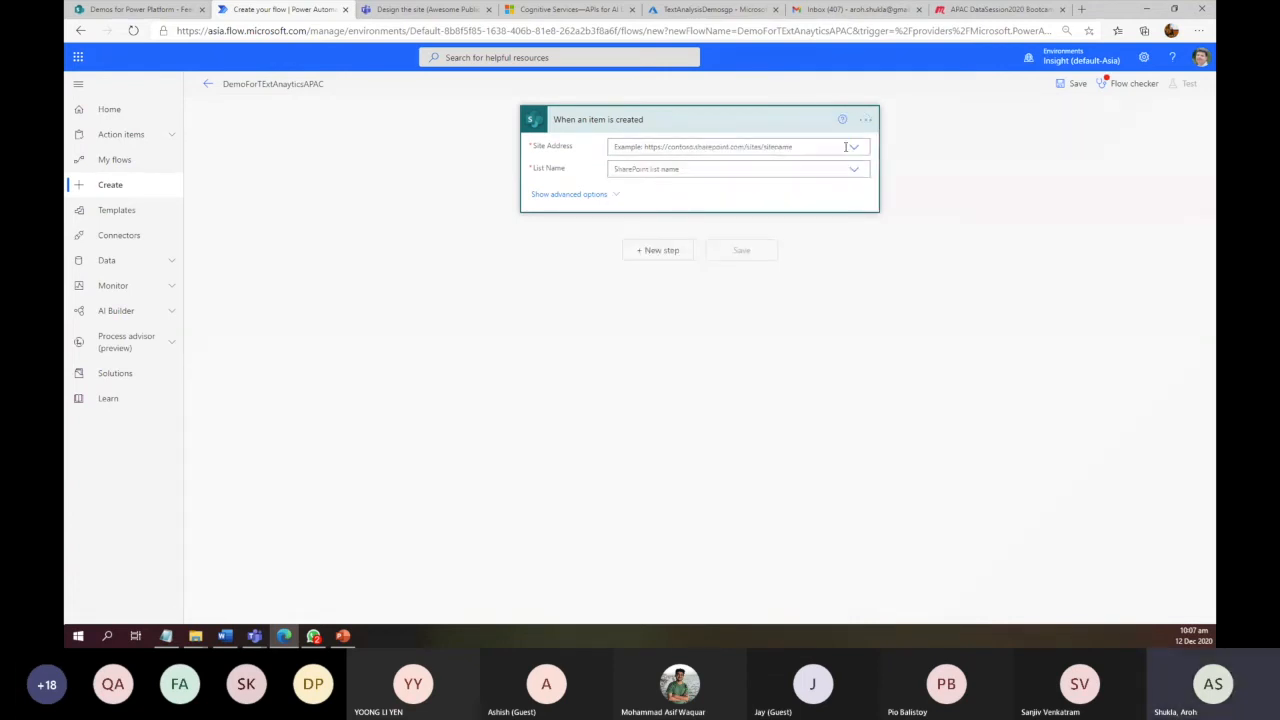
{"action": "left_click", "coordinate": [853, 147]}
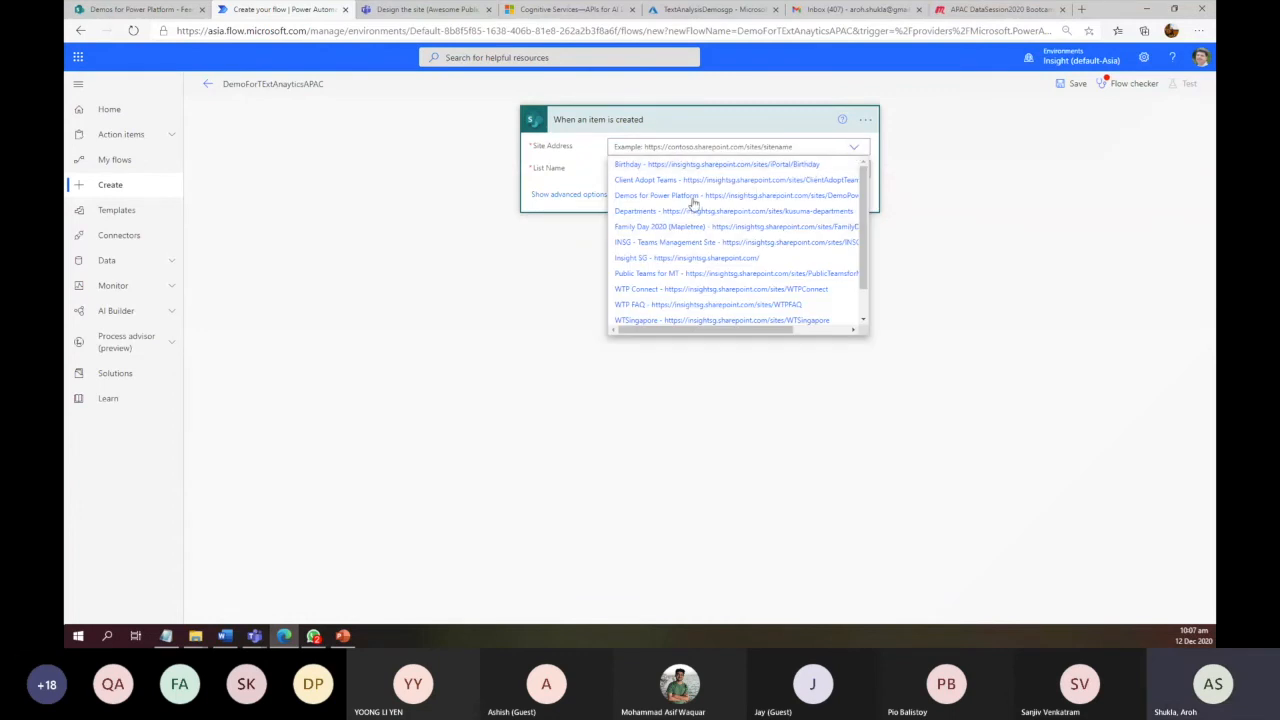
{"action": "left_click", "coordinate": [694, 196]}
{"action": "left_click", "coordinate": [781, 181]}
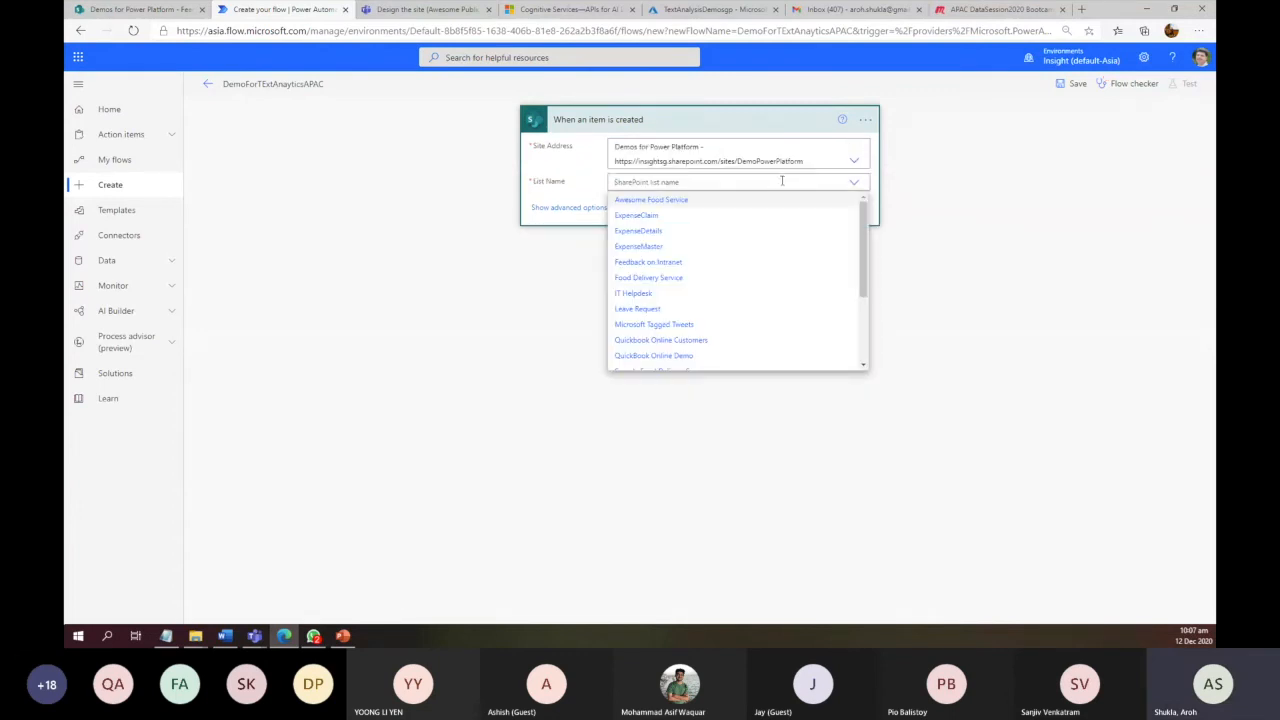
{"action": "left_click", "coordinate": [690, 263]}
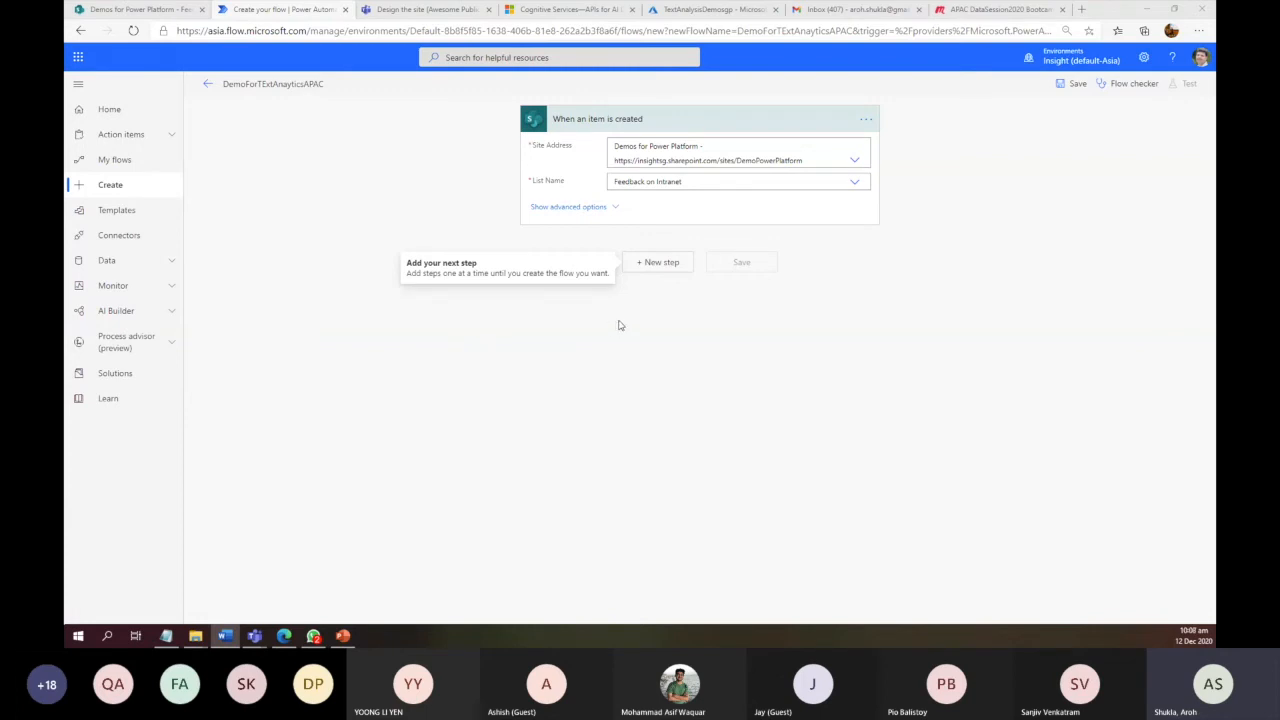
Find "detect" actions, add Text Analytics' Detect Sentiment after the trigger and choose a connection for it
{"action": "left_click", "coordinate": [652, 265]}
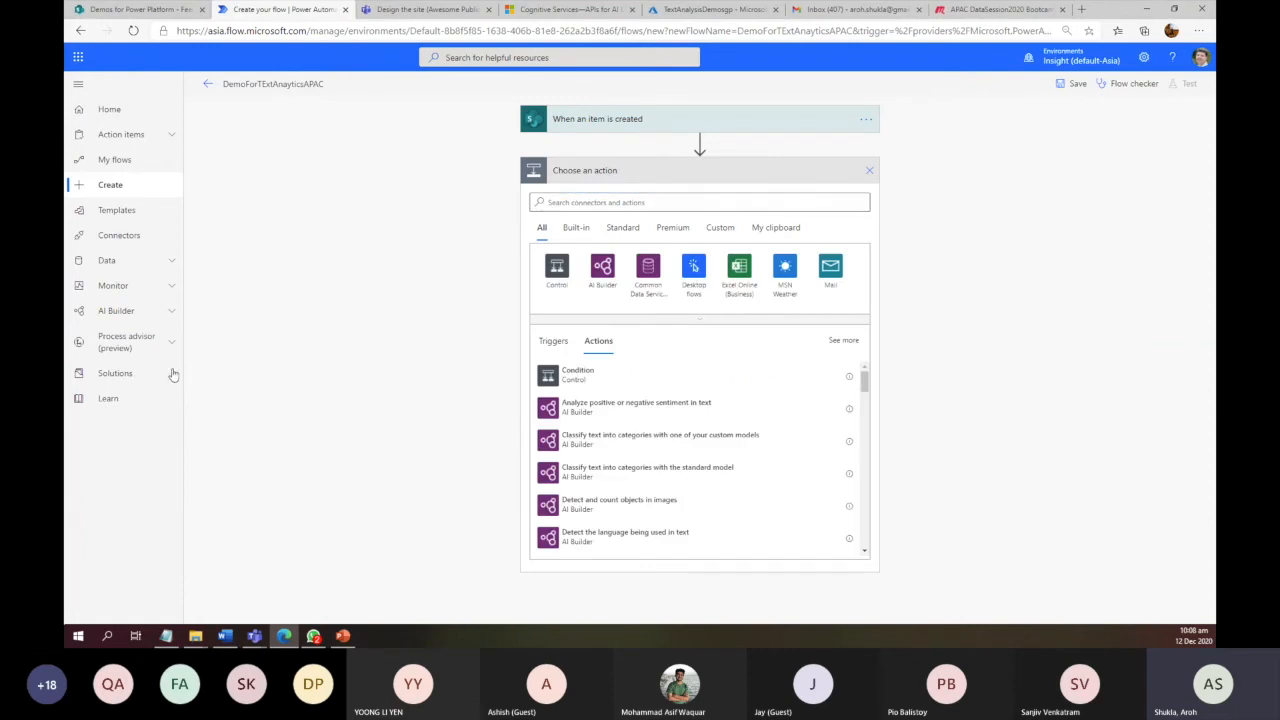
{"action": "left_click", "coordinate": [567, 203]}
{"action": "type", "text": "de"}
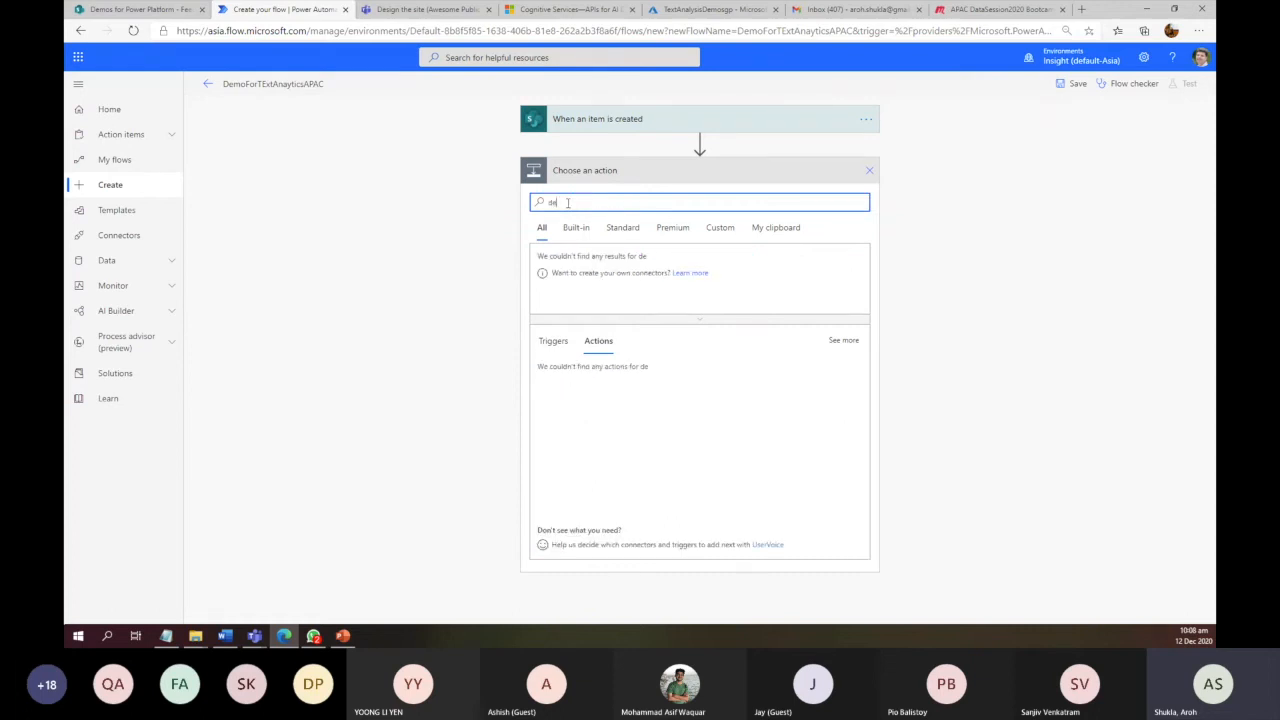
{"action": "type", "text": "tect"}
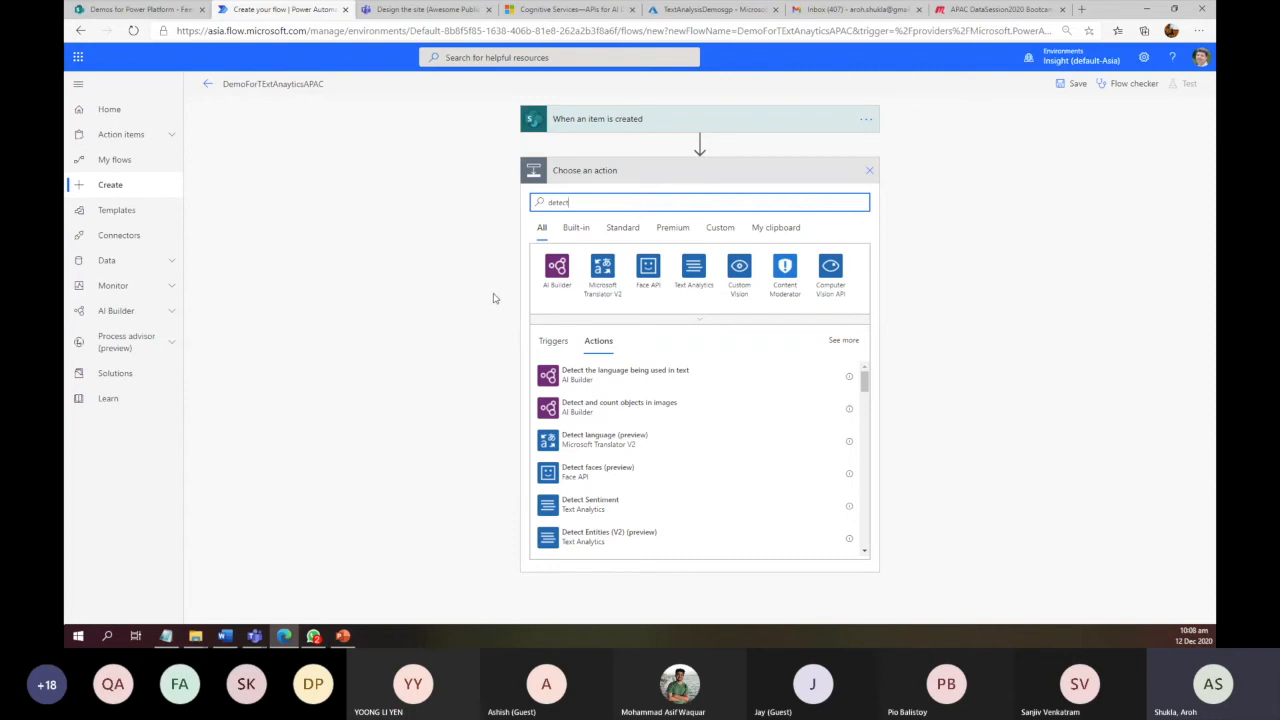
{"action": "left_click", "coordinate": [592, 506]}
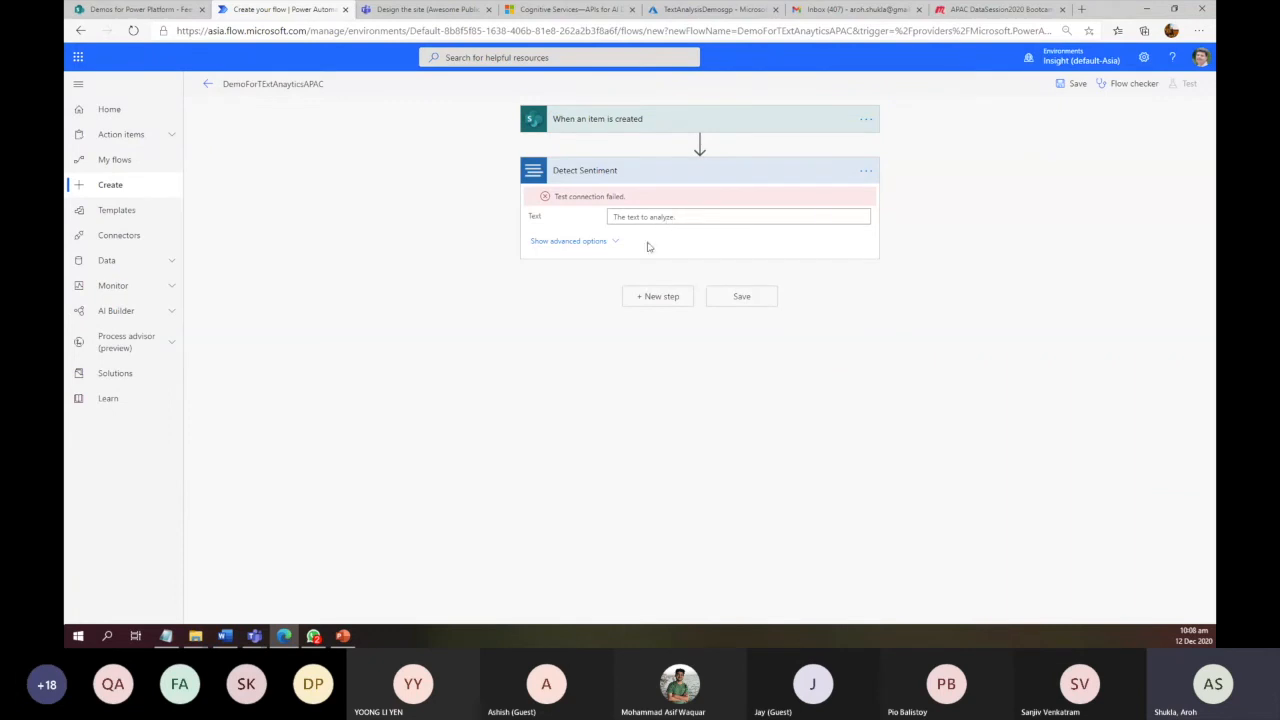
{"action": "left_click", "coordinate": [866, 171]}
{"action": "left_click", "coordinate": [910, 388]}
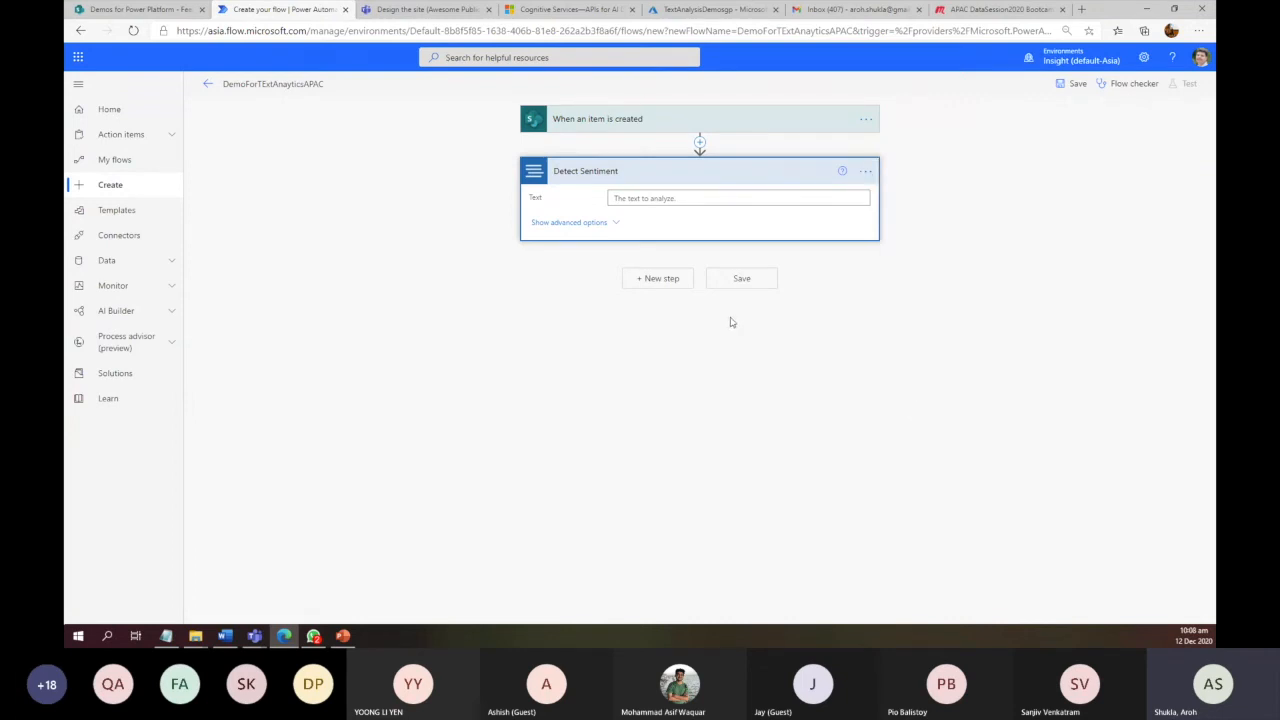
Check the Feedback column in the SharePoint list and set Detect Sentiment's text to the trigger's Feedback dynamic content
{"action": "left_click", "coordinate": [679, 197]}
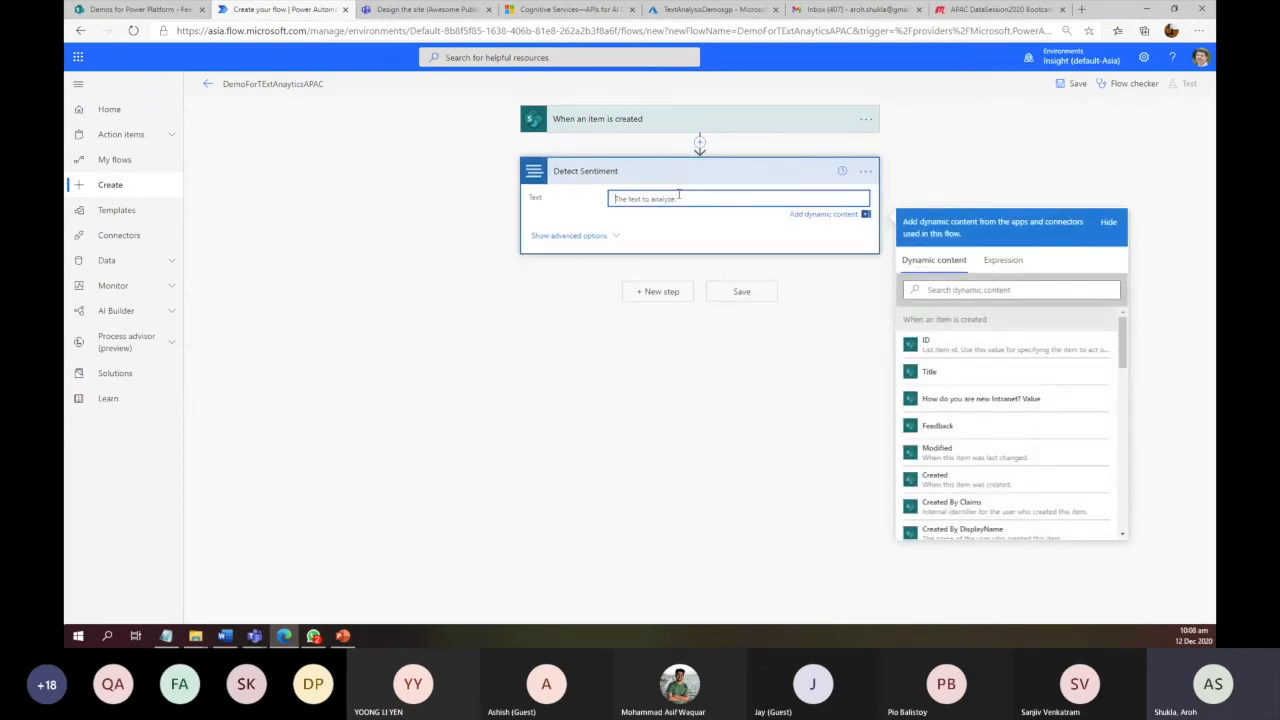
{"action": "left_click", "coordinate": [140, 9]}
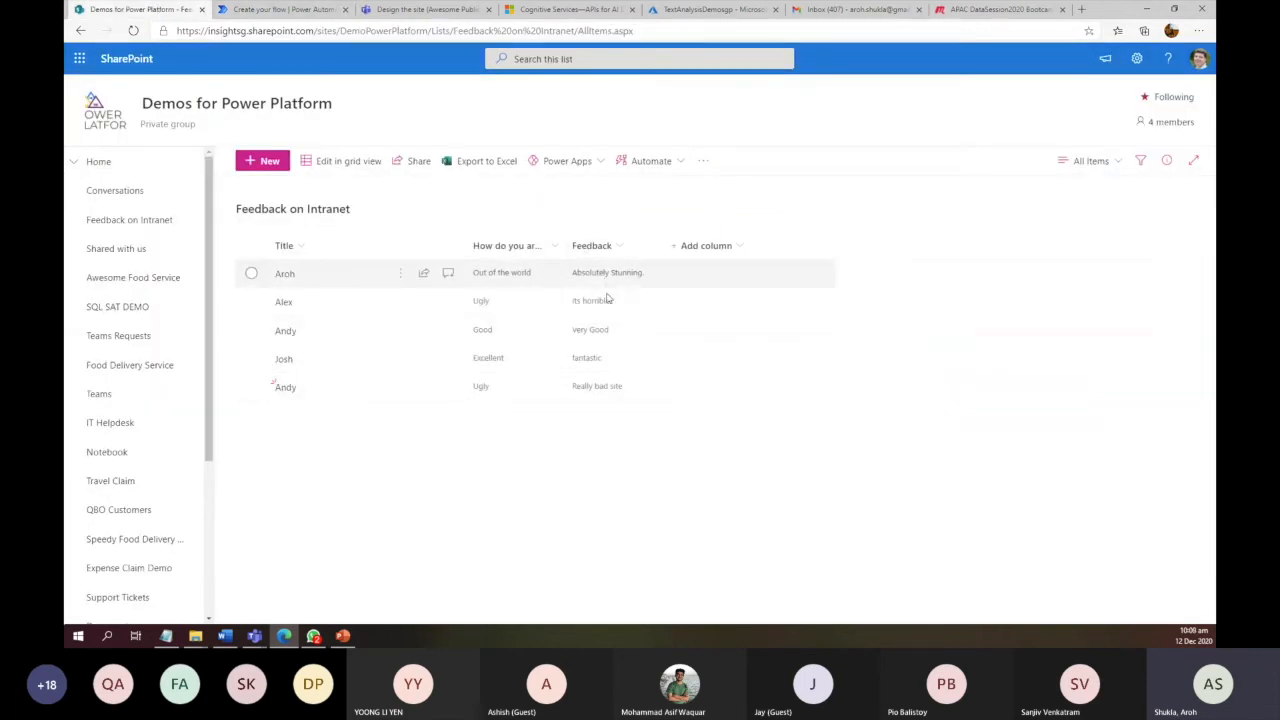
{"action": "left_click", "coordinate": [278, 10]}
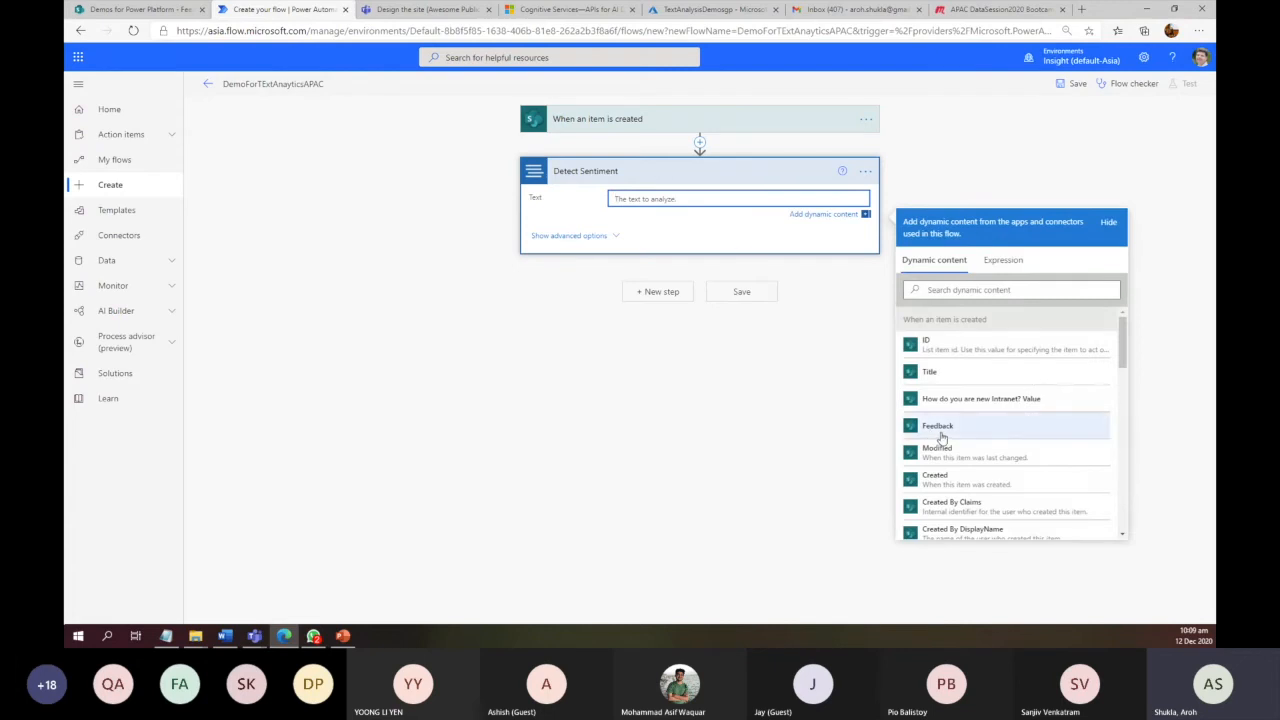
{"action": "left_click", "coordinate": [941, 430]}
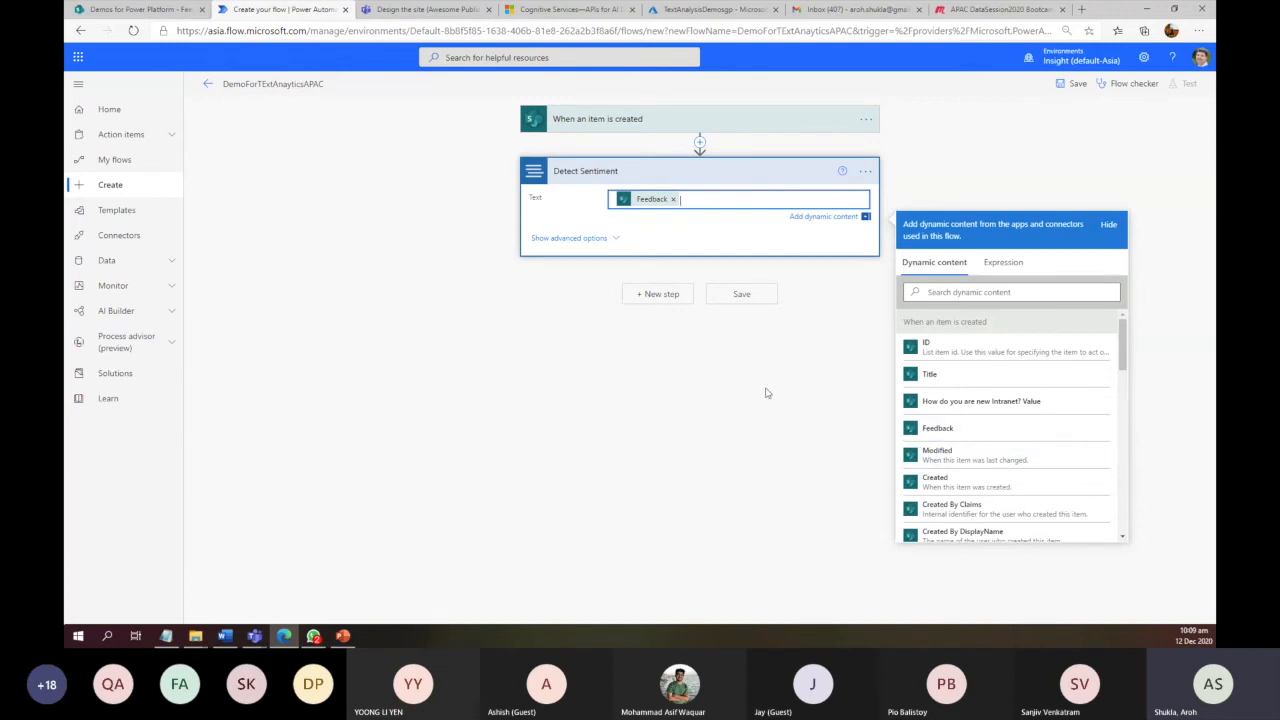
Add a Condition after Detect Sentiment and set its first value to the Score dynamic content
{"action": "left_click", "coordinate": [660, 294]}
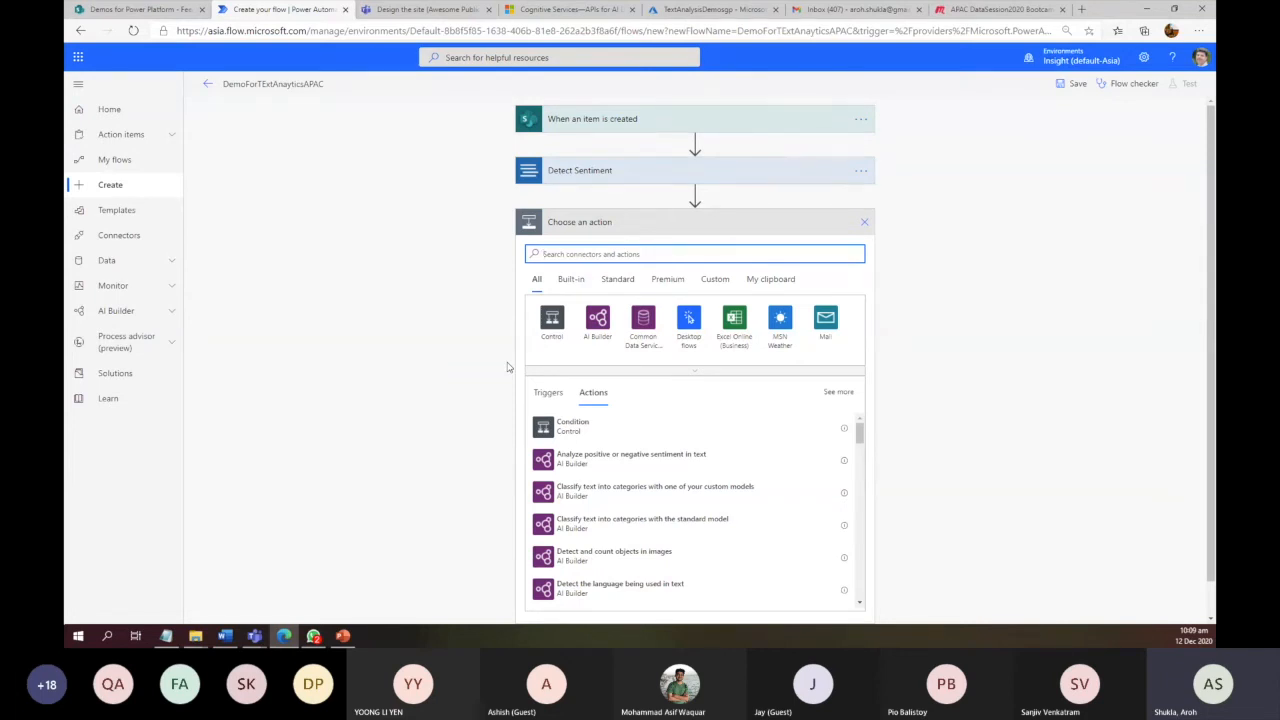
{"action": "left_click", "coordinate": [543, 430]}
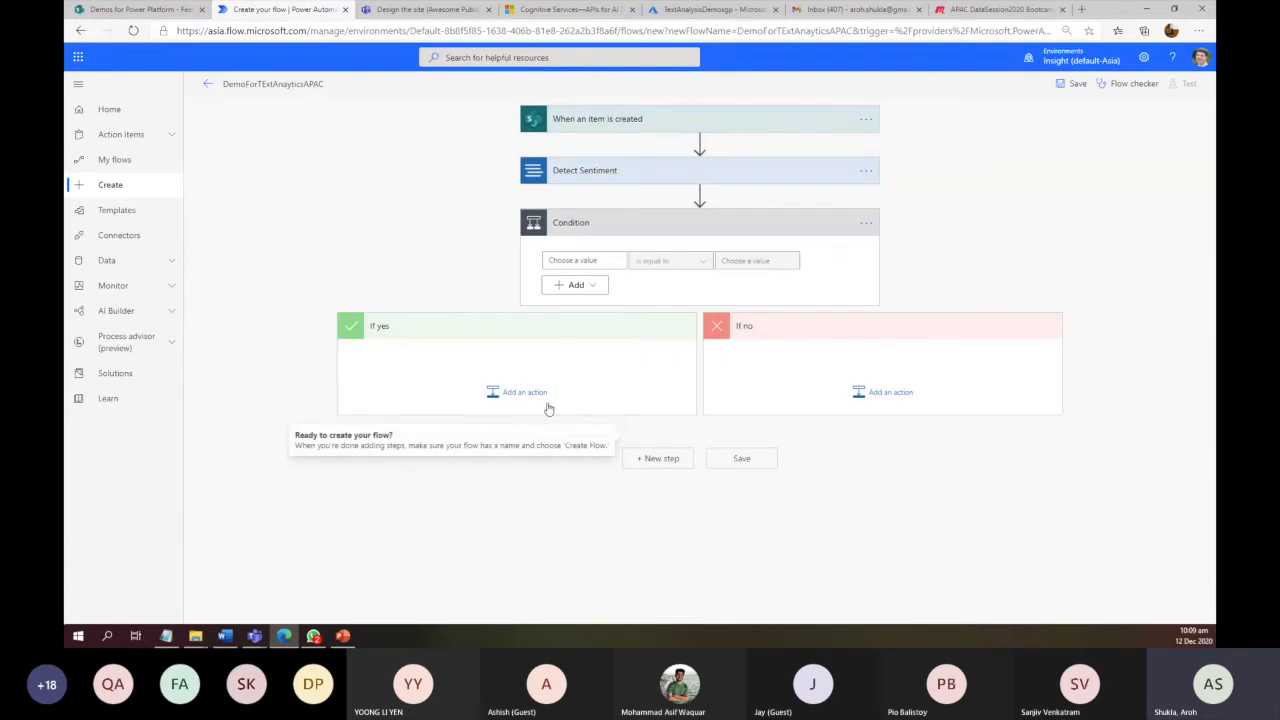
{"action": "left_click", "coordinate": [589, 259]}
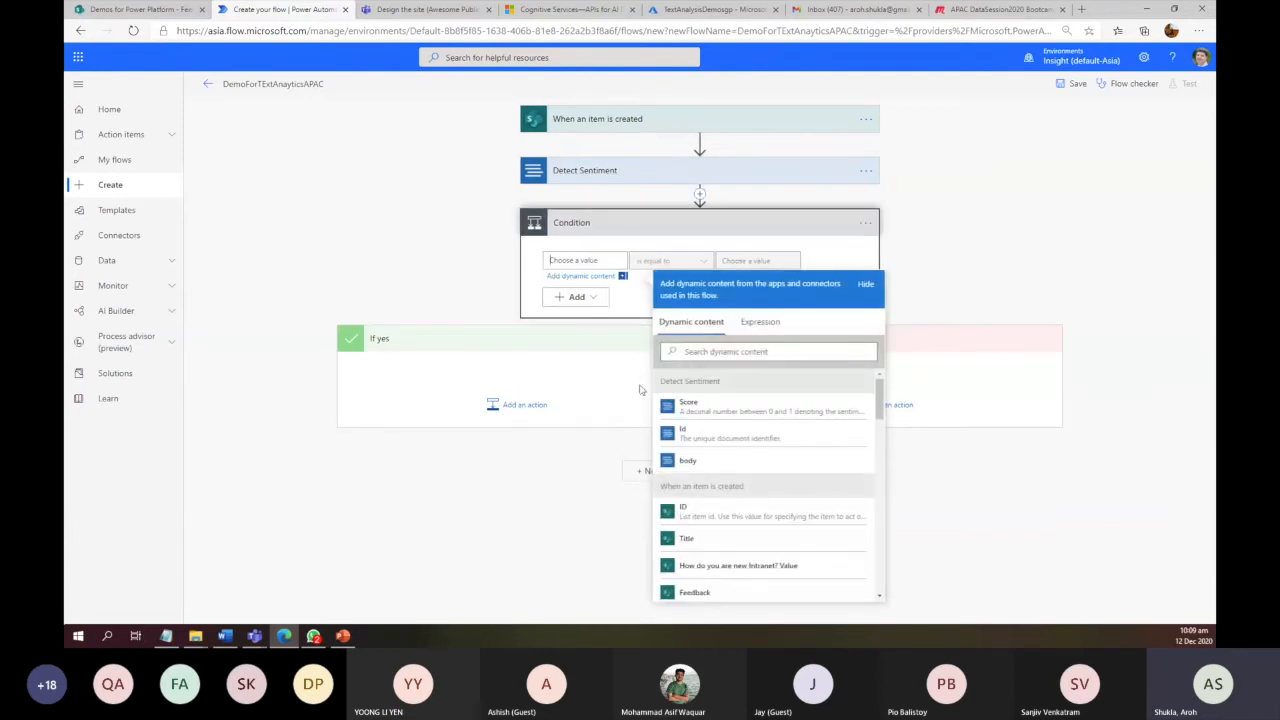
{"action": "left_click", "coordinate": [685, 405]}
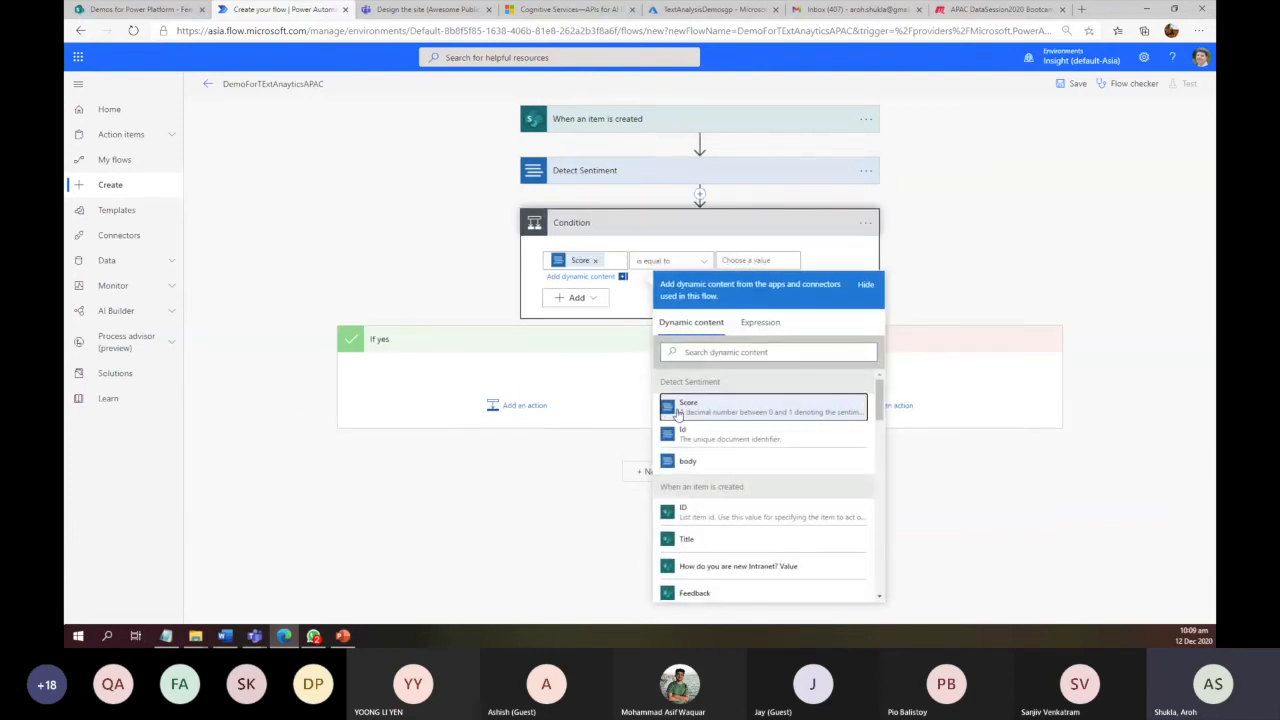
Set the condition's comparison to "is less than" 0.5 and check the entries in the SharePoint feedback list
{"action": "left_click", "coordinate": [703, 264]}
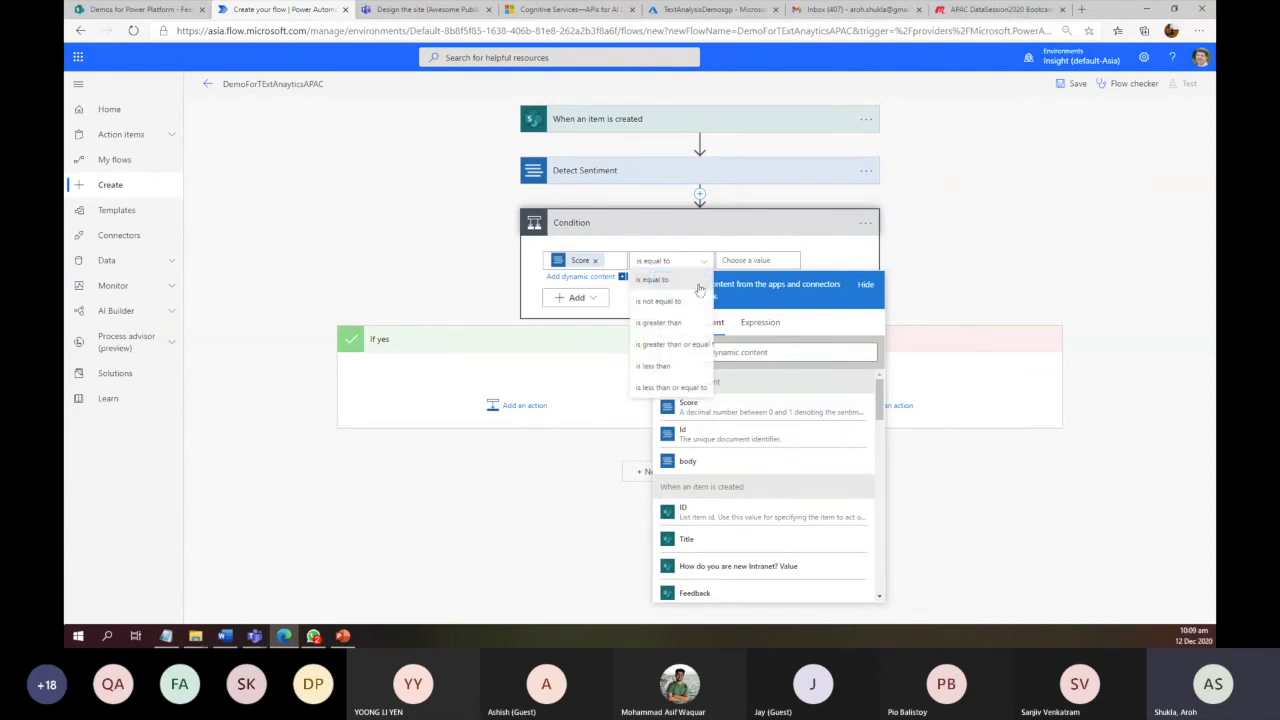
{"action": "left_click", "coordinate": [680, 366]}
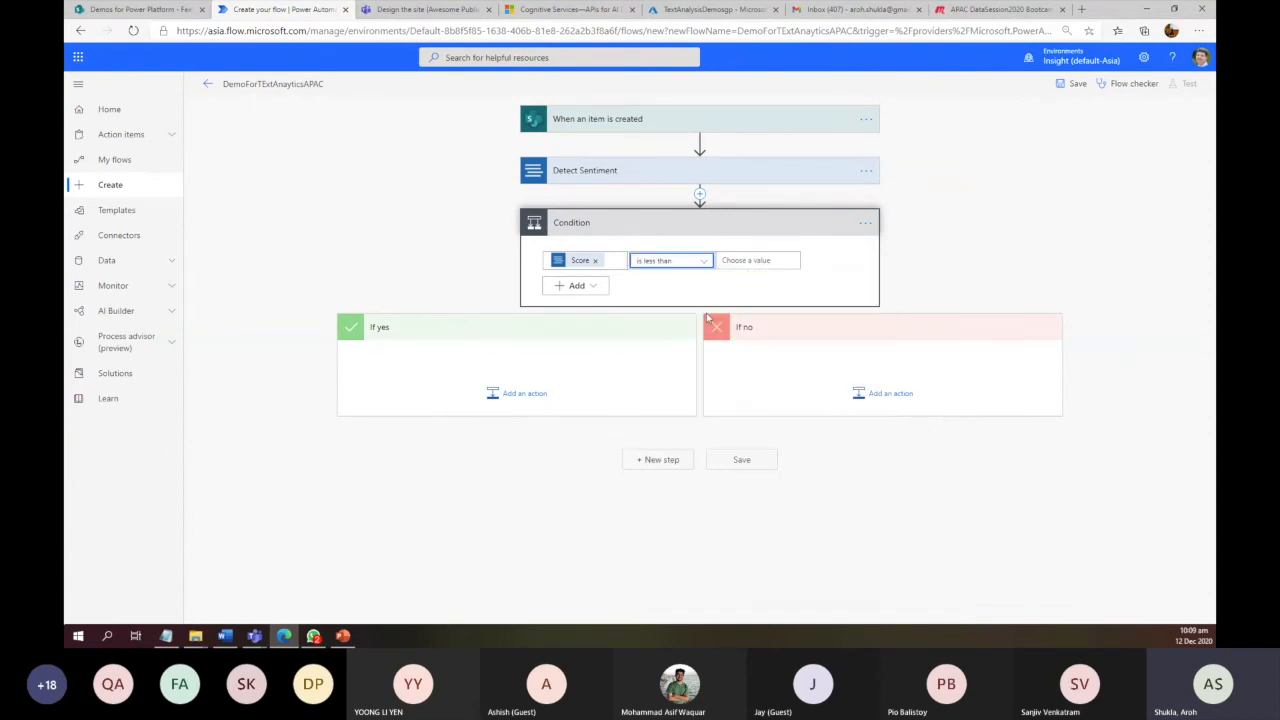
{"action": "left_click", "coordinate": [726, 261]}
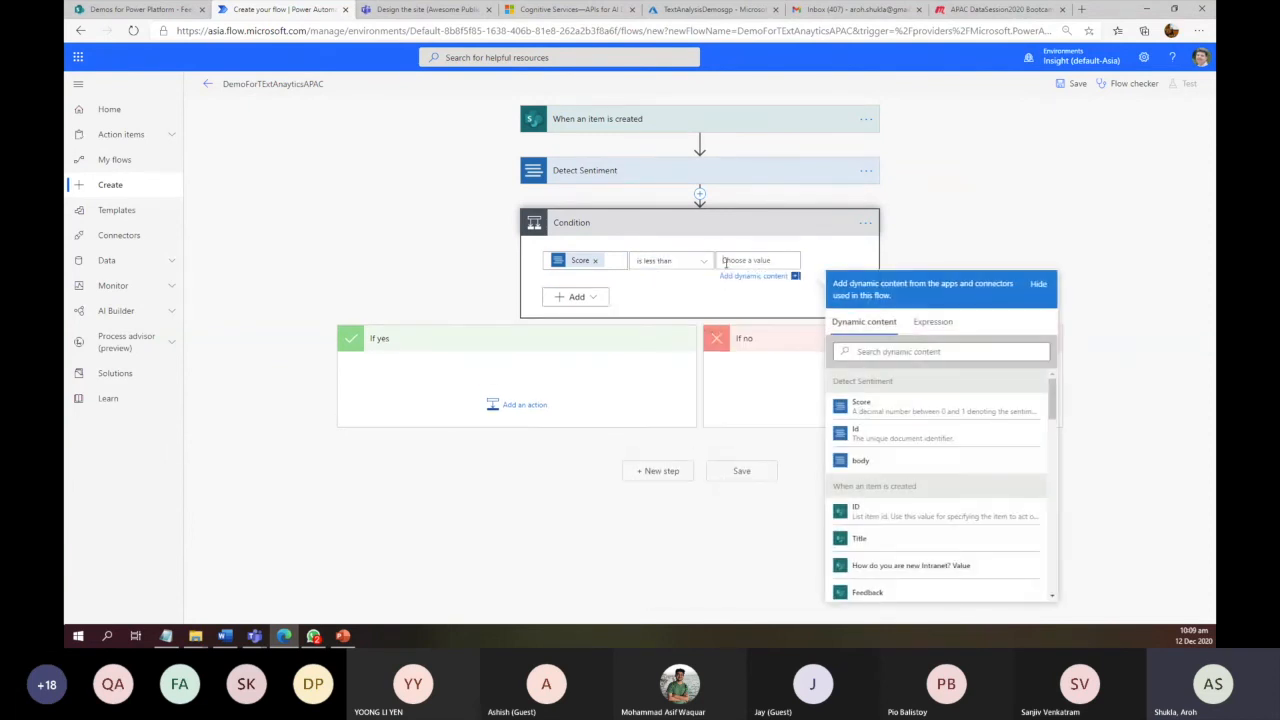
{"action": "type", "text": "0.5"}
{"action": "left_click", "coordinate": [140, 9]}
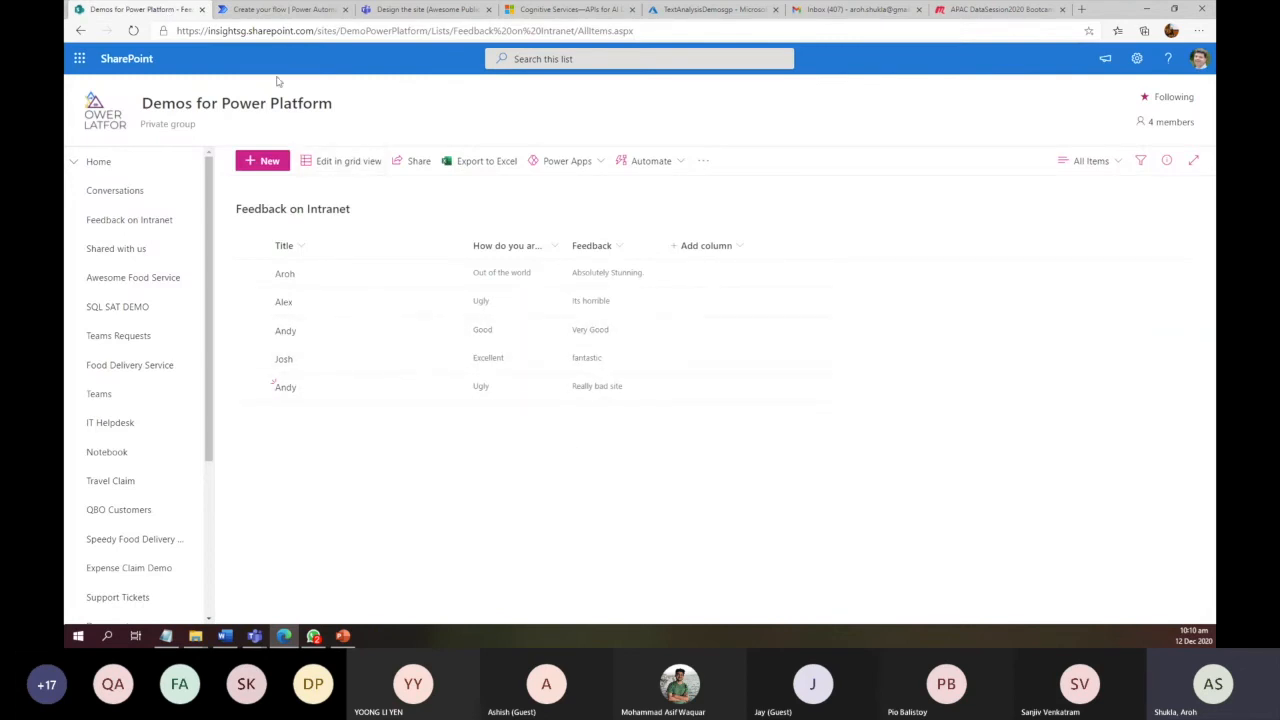
{"action": "left_click", "coordinate": [285, 9]}
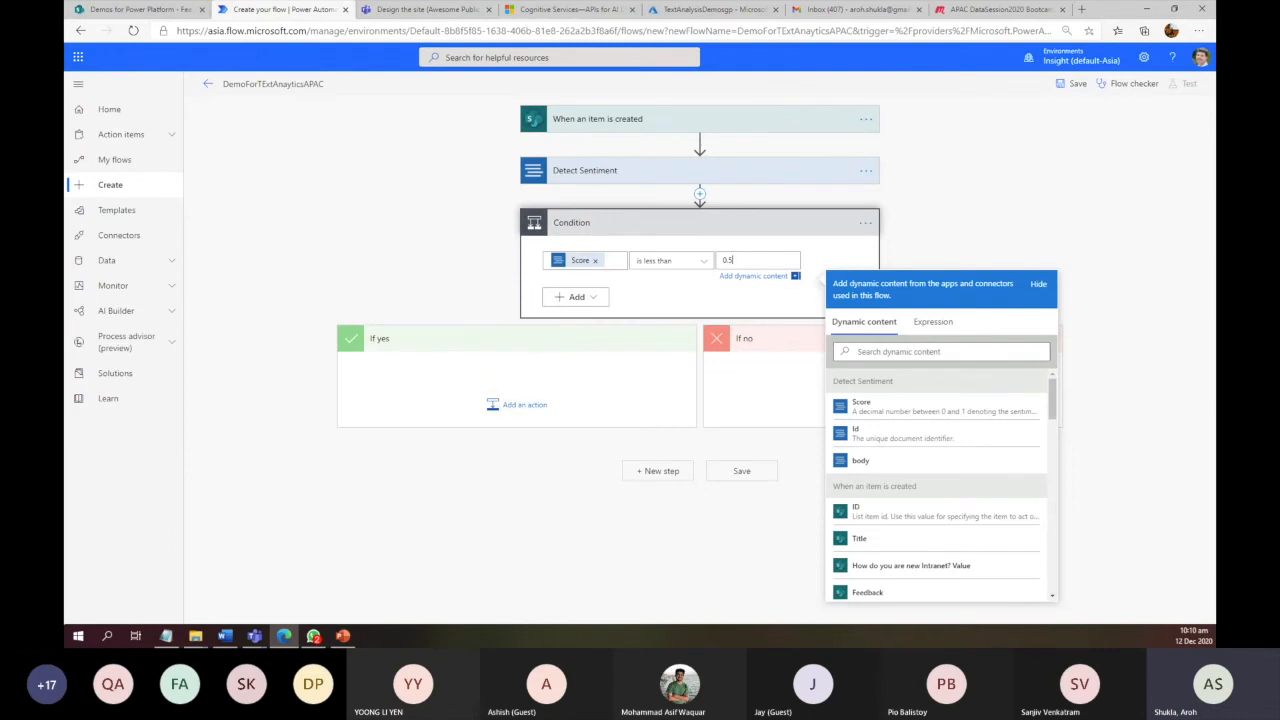
{"action": "left_click", "coordinate": [225, 636]}
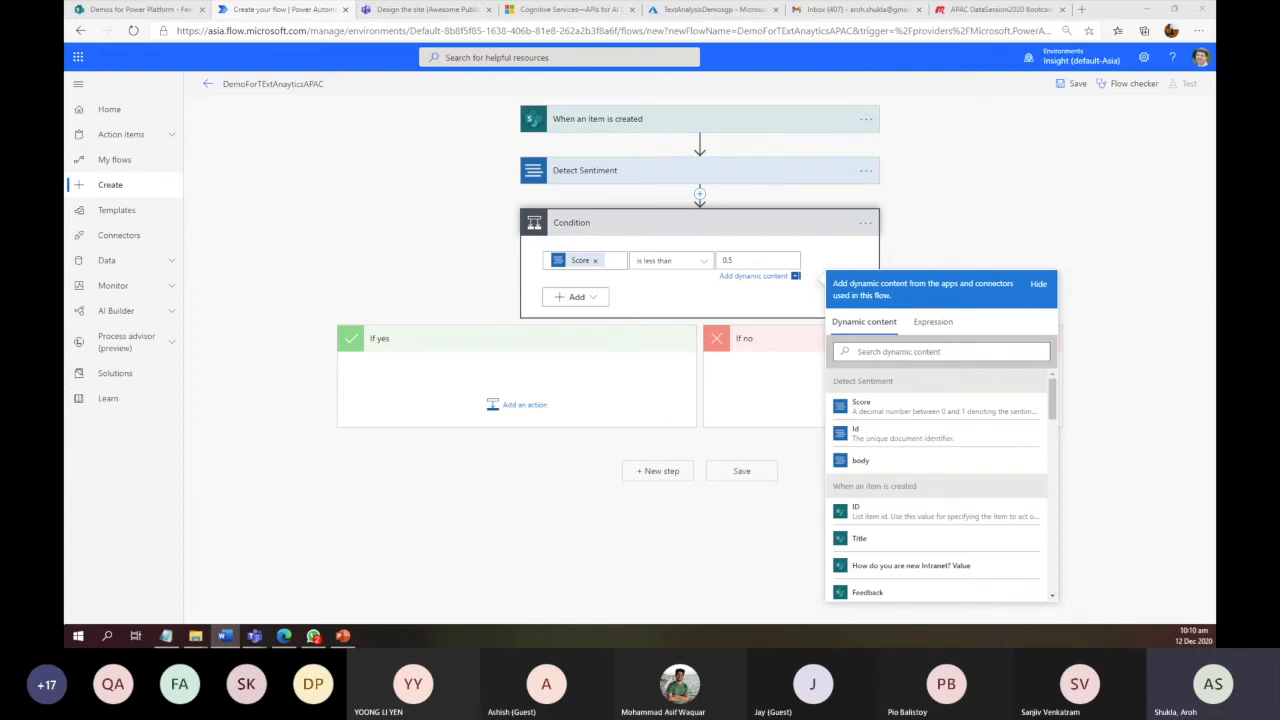
{"action": "left_click", "coordinate": [509, 415]}
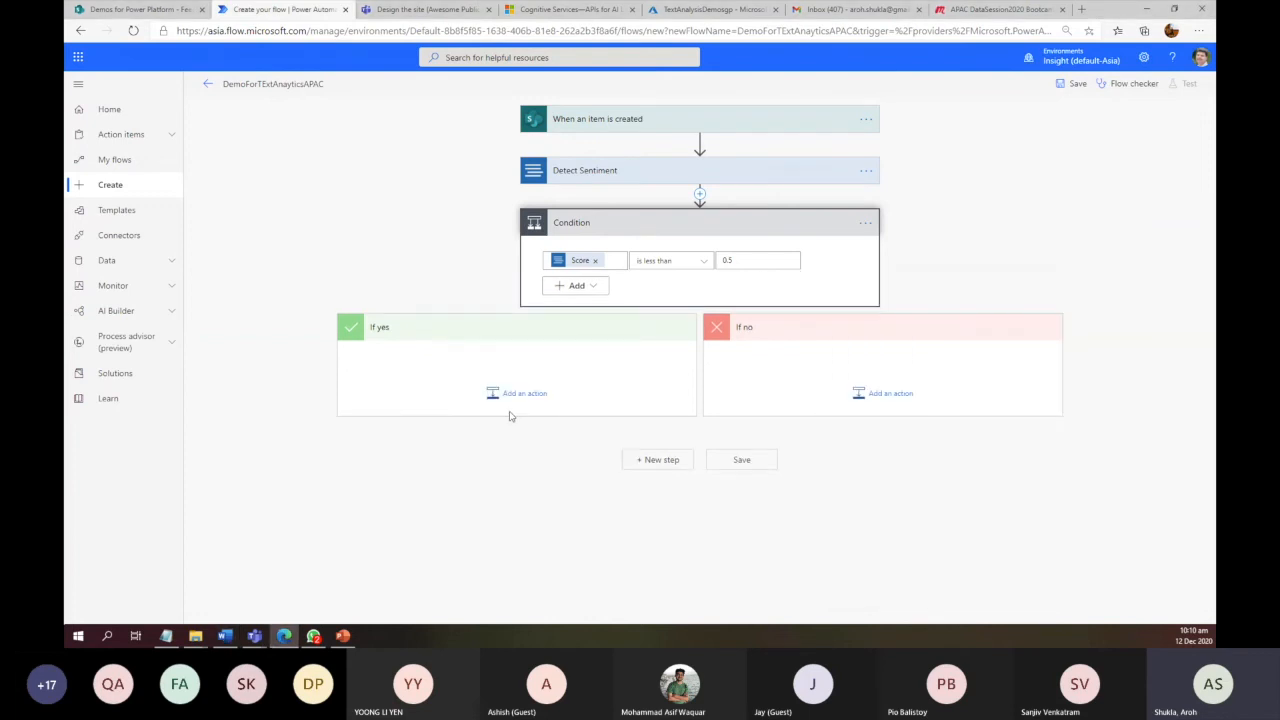
Search for "post" actions and add Microsoft Teams' Post a message (V3) to the If yes branch
{"action": "left_click", "coordinate": [502, 397]}
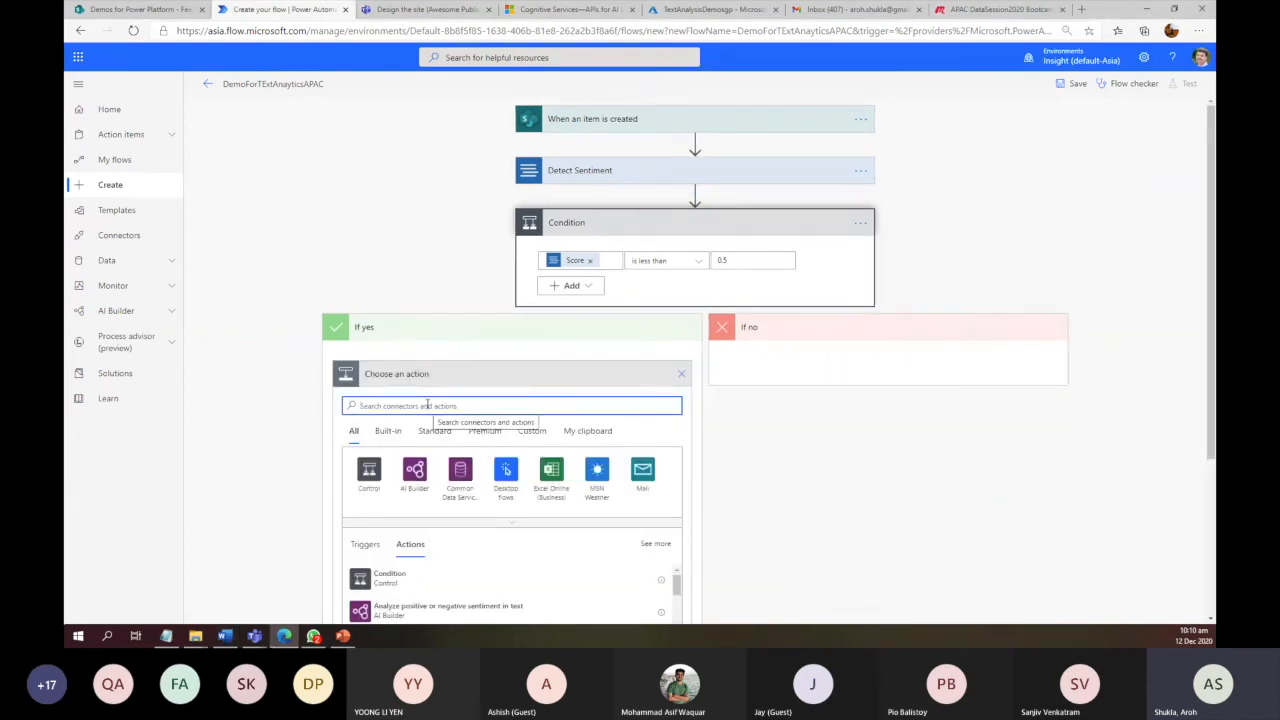
{"action": "type", "text": "post"}
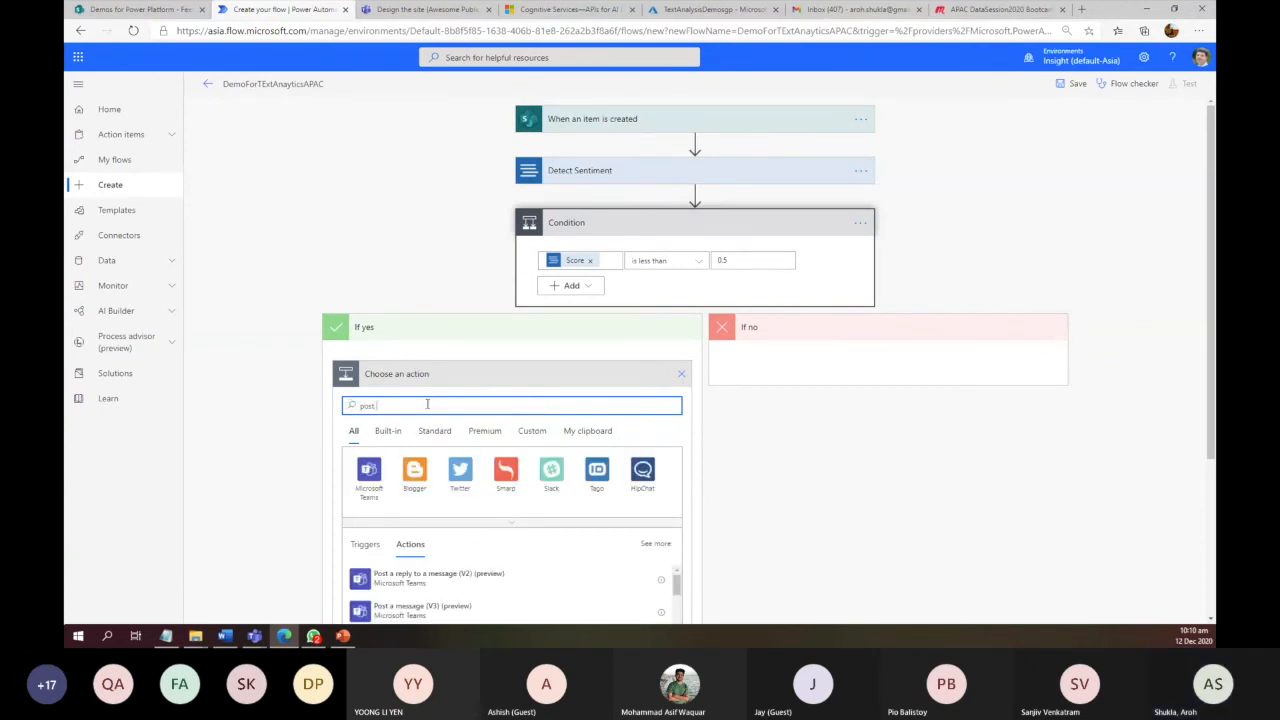
{"action": "scroll", "coordinate": [425, 430], "scroll_direction": "down", "scroll_amount": 2}
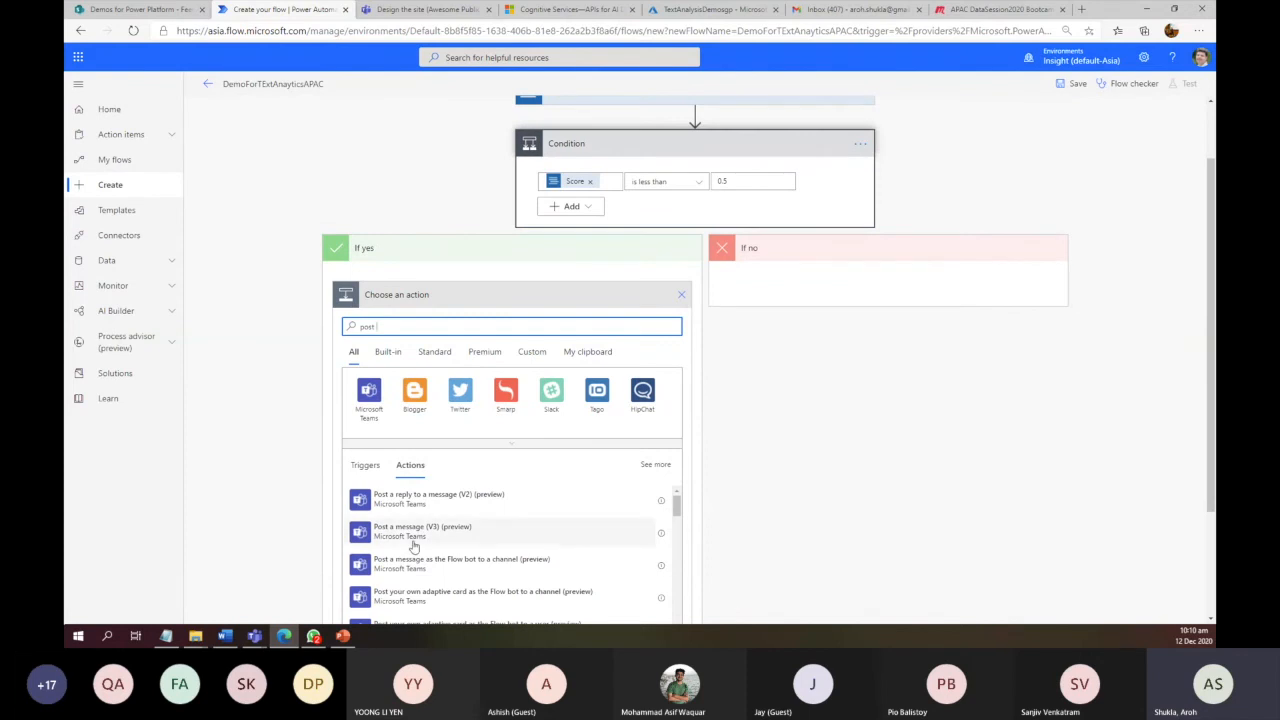
{"action": "left_click", "coordinate": [413, 545]}
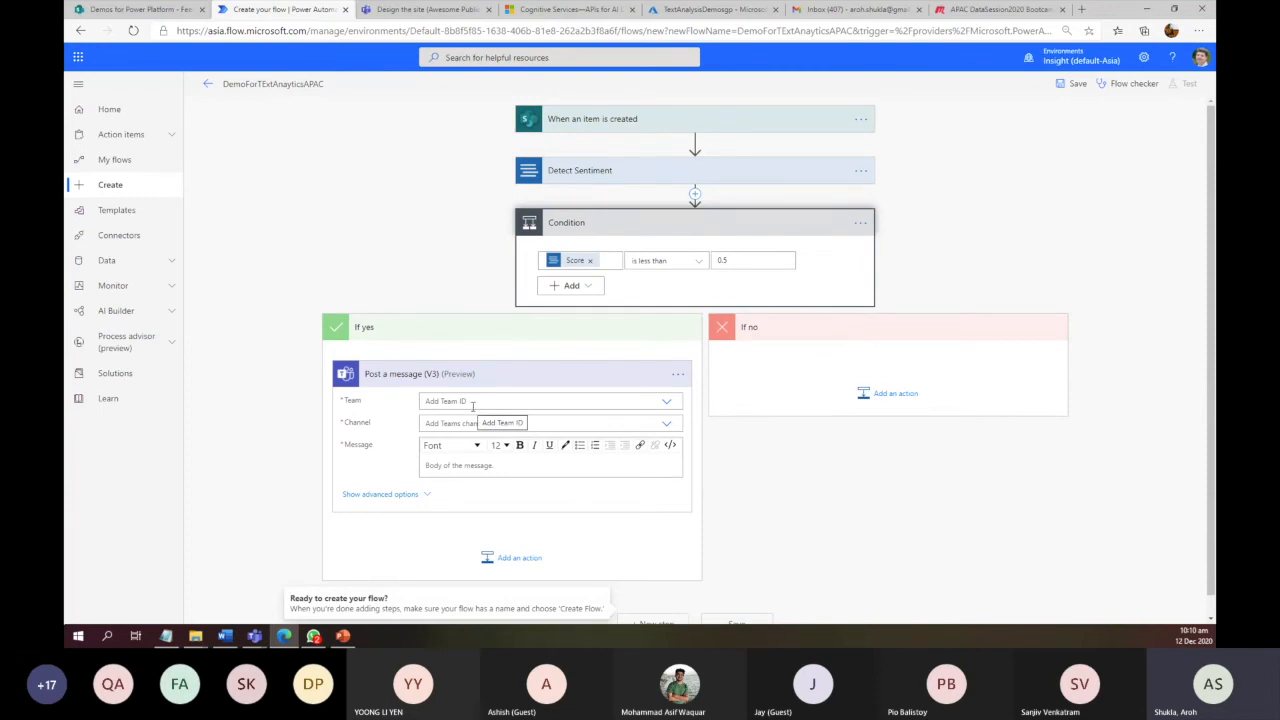
Set the Teams message's team to Awesome Public Team and its channel to Design the site
{"action": "left_click", "coordinate": [667, 404]}
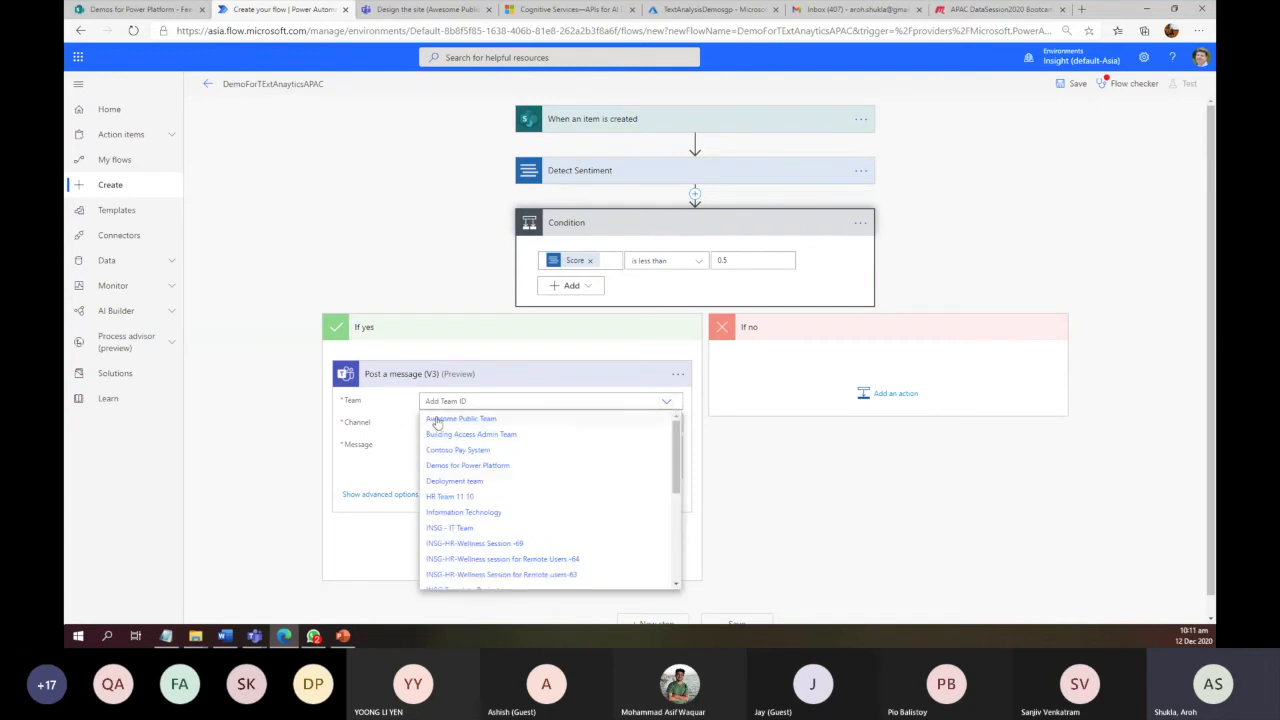
{"action": "left_click", "coordinate": [436, 418]}
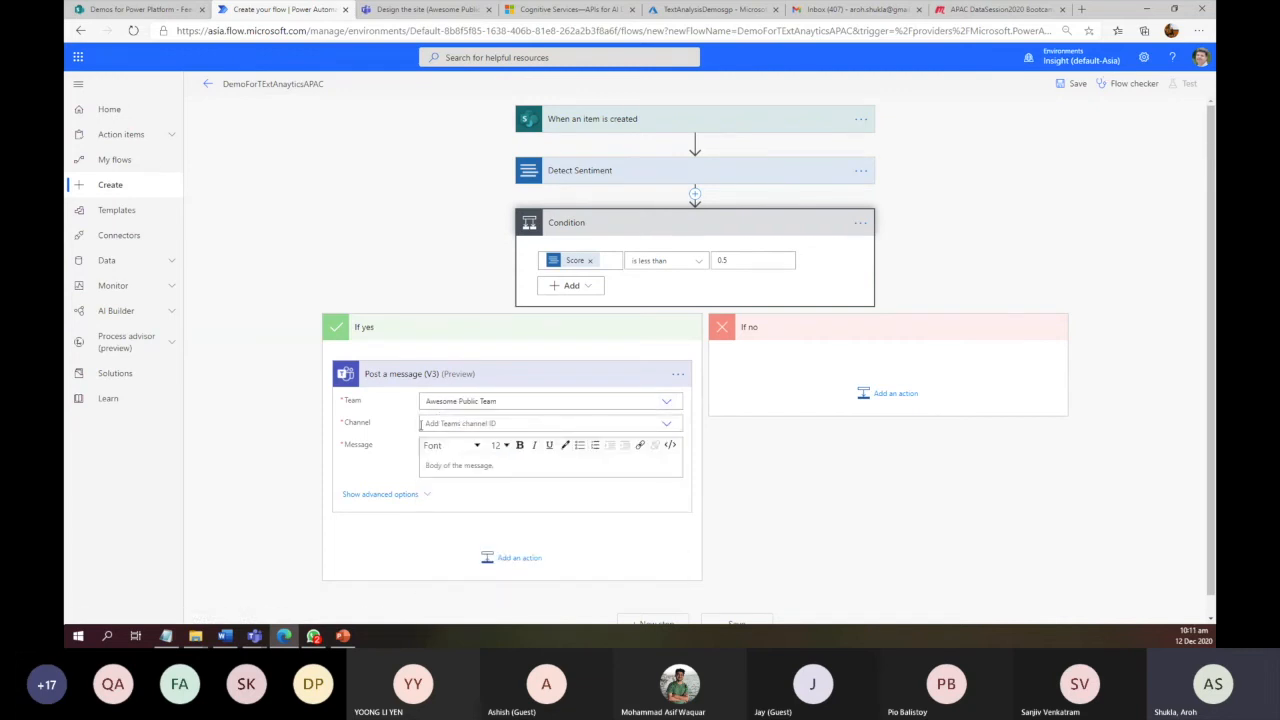
{"action": "left_click", "coordinate": [667, 424]}
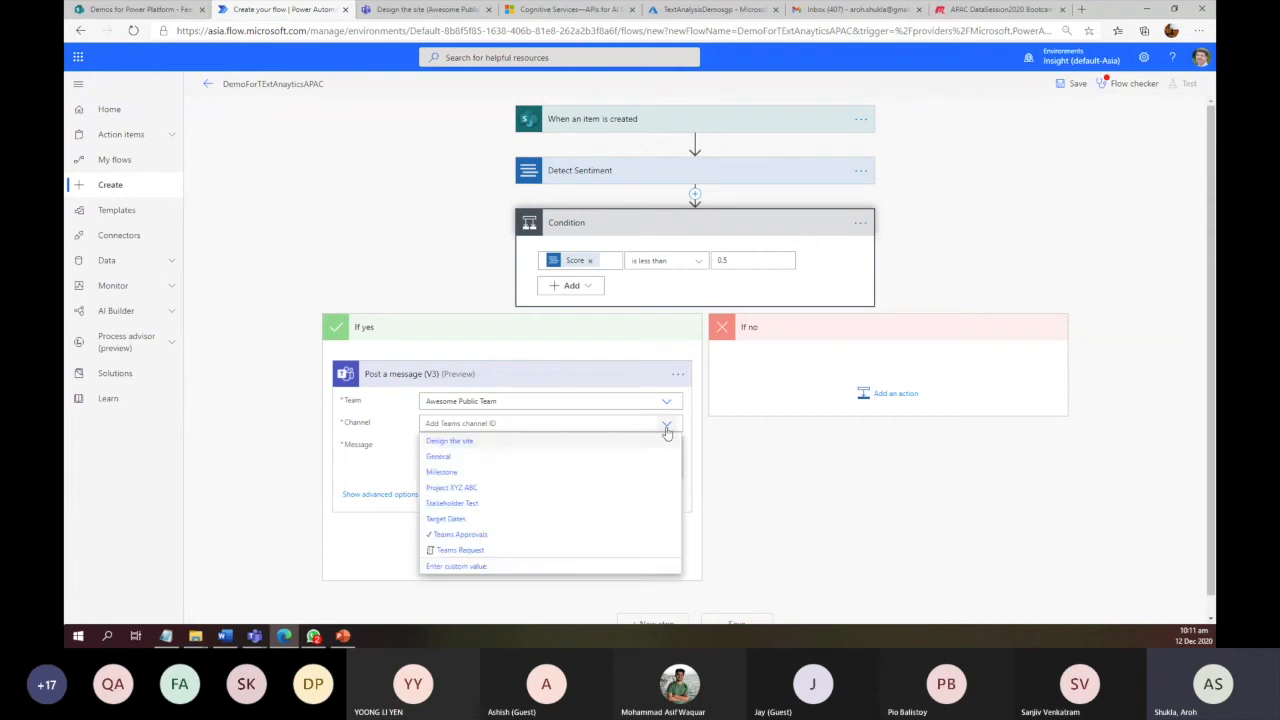
{"action": "left_click", "coordinate": [457, 446]}
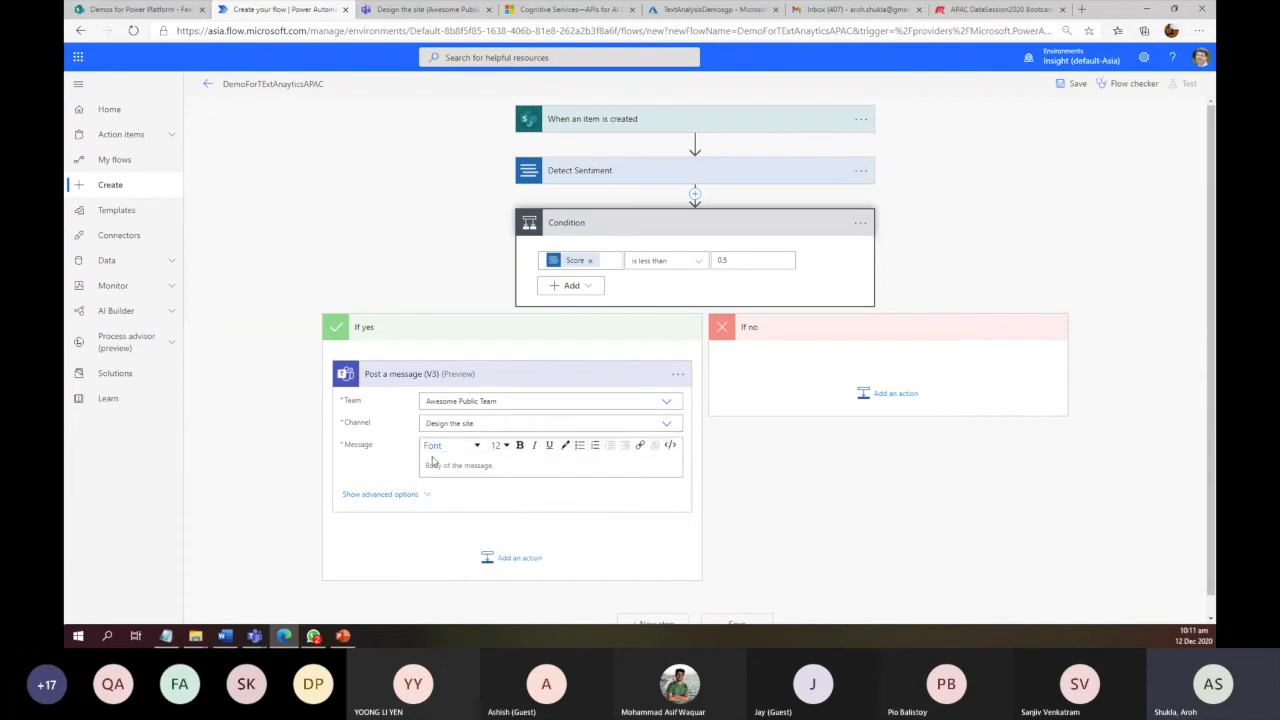
Begin the message with "Hi Here," and the trigger's Title dynamic content, checking the Title column in the SharePoint list
{"action": "left_click", "coordinate": [460, 465]}
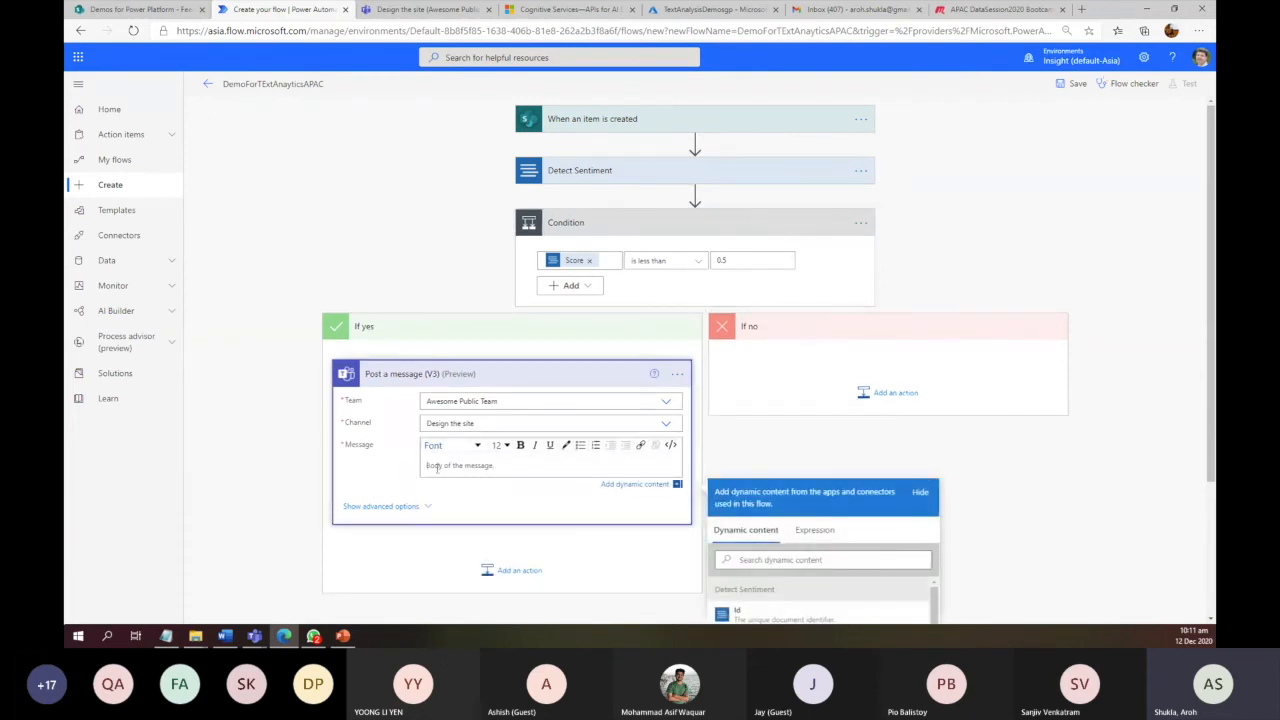
{"action": "type", "text": "Hi there,"}
{"action": "scroll", "coordinate": [600, 480], "scroll_direction": "down", "scroll_amount": 2}
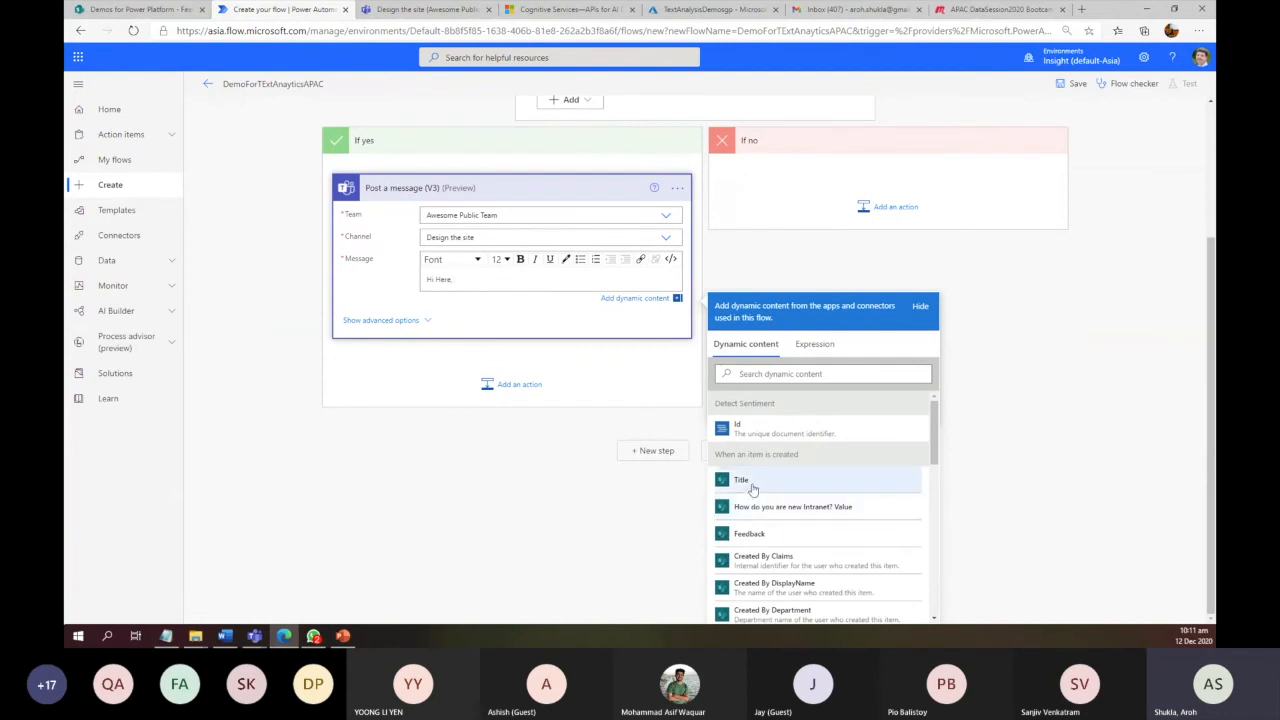
{"action": "left_click", "coordinate": [753, 483]}
{"action": "left_click", "coordinate": [140, 10]}
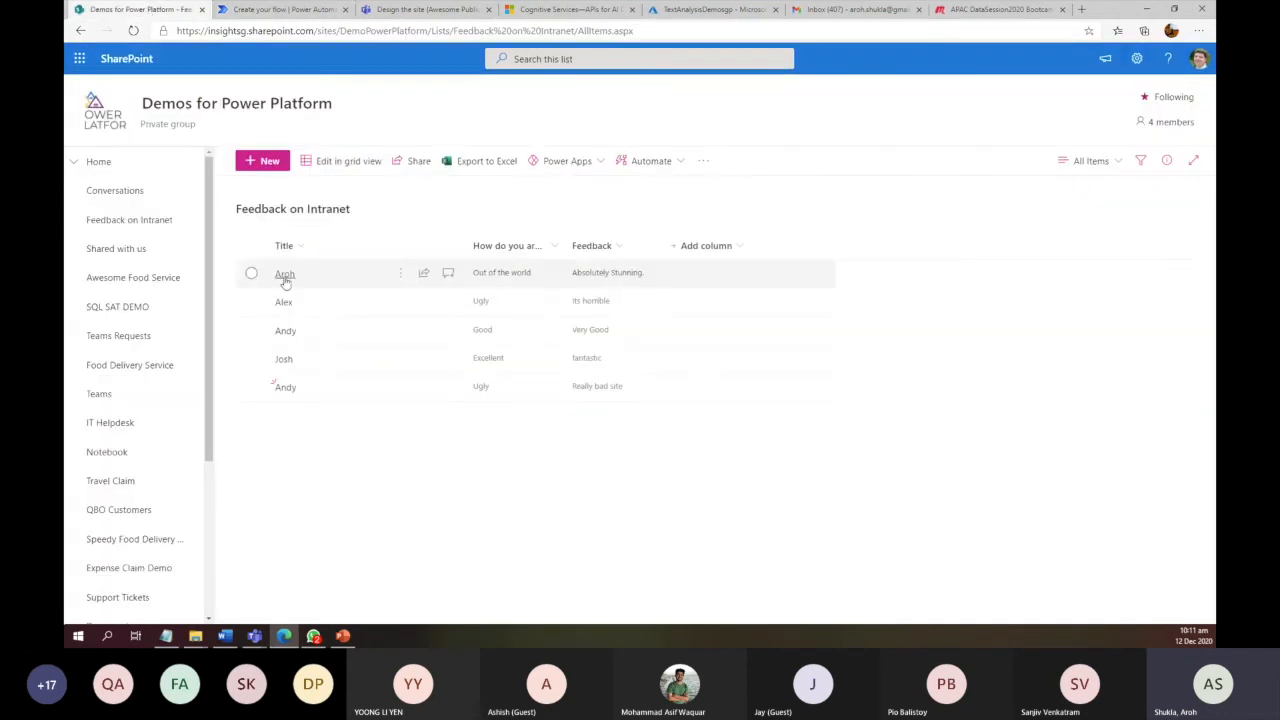
{"action": "left_click", "coordinate": [290, 10]}
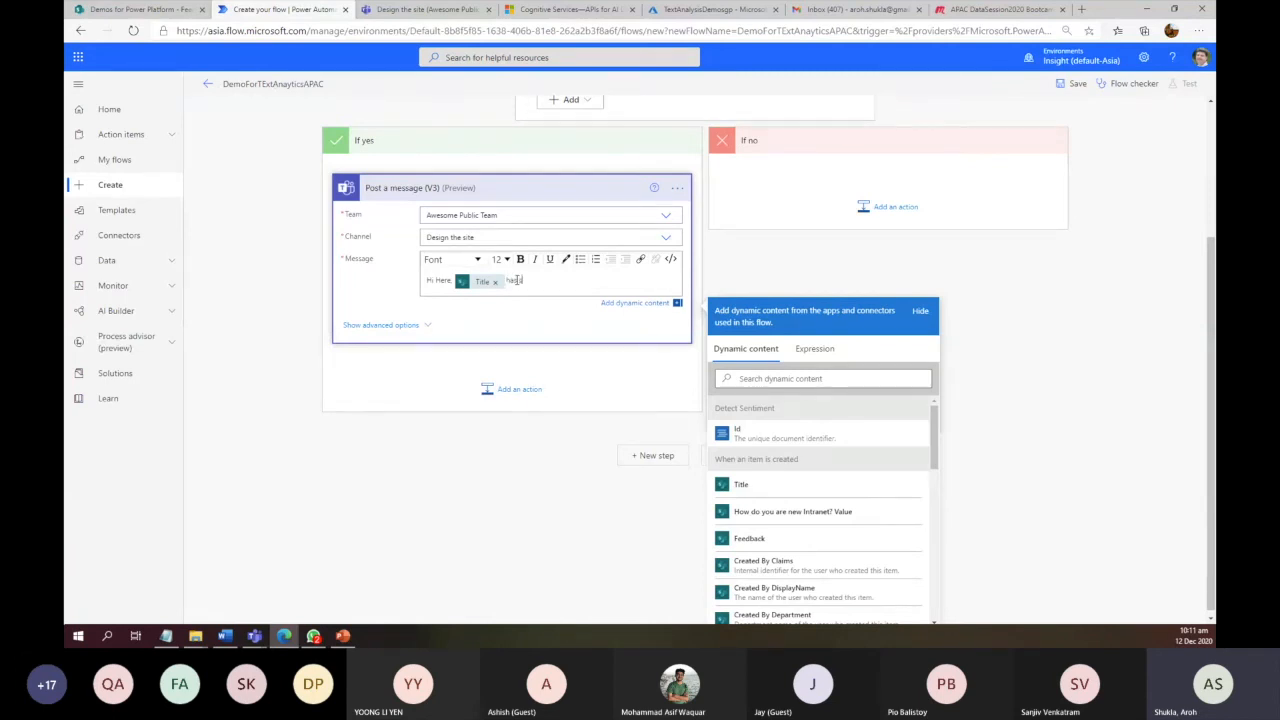
Continue the message after Title with "has submmited feedback which is NOT too good."
{"action": "key", "text": "BackSpace"}
{"action": "key", "text": "BackSpace"}
{"action": "key", "text": "BackSpace"}
{"action": "type", "text": "bm"}
{"action": "type", "text": "mited feeed"}
{"action": "key", "text": "BackSpace"}
{"action": "type", "text": "back"}
{"action": "type", "text": "."}
{"action": "type", "text": " which i"}
{"action": "type", "text": "s NOT"}
{"action": "type", "text": " too good"}
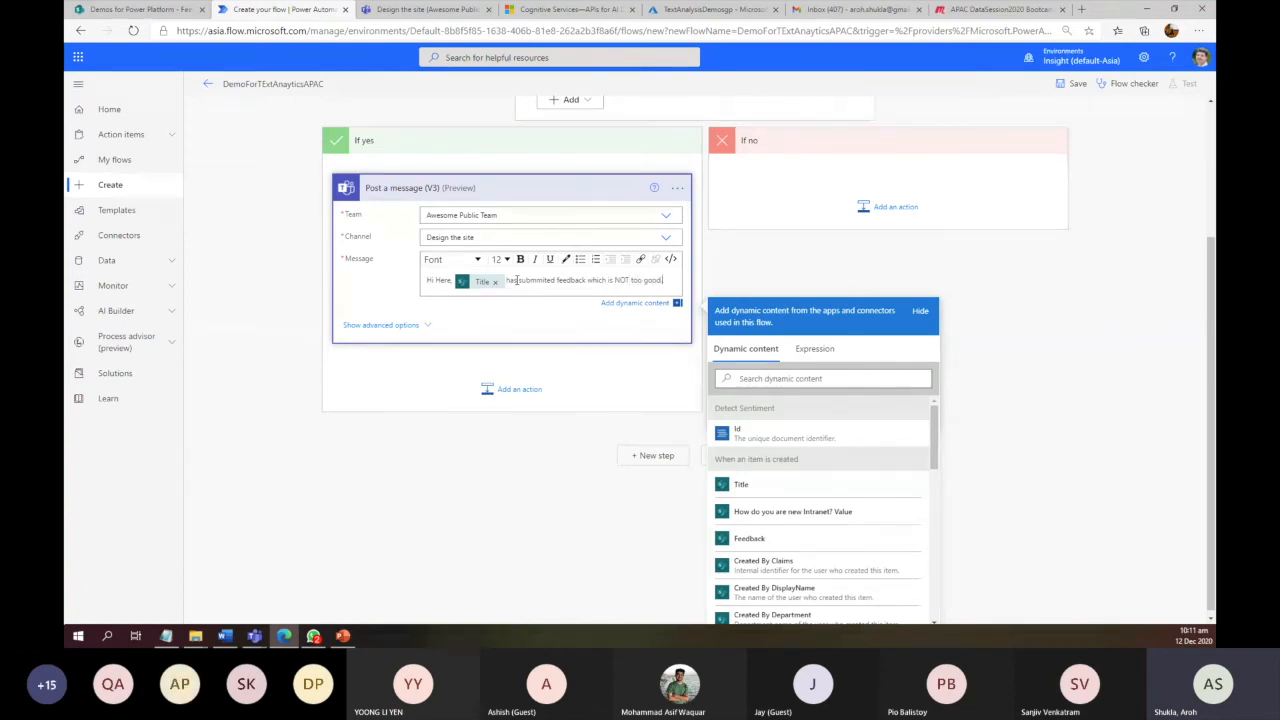
Add a second message line reading "The score" followed by Detect Sentiment's Score dynamic content
{"action": "key", "text": "Return"}
{"action": "type", "text": "Is"}
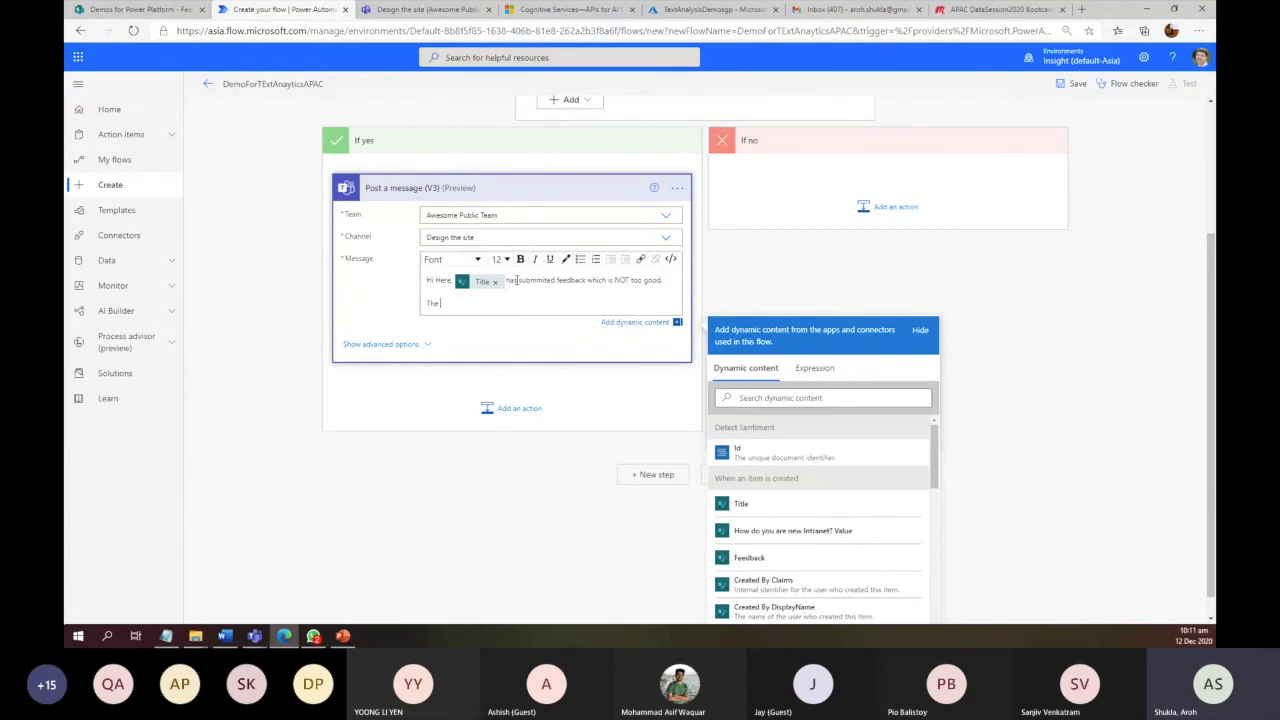
{"action": "type", "text": "e score"}
{"action": "left_click", "coordinate": [757, 398]}
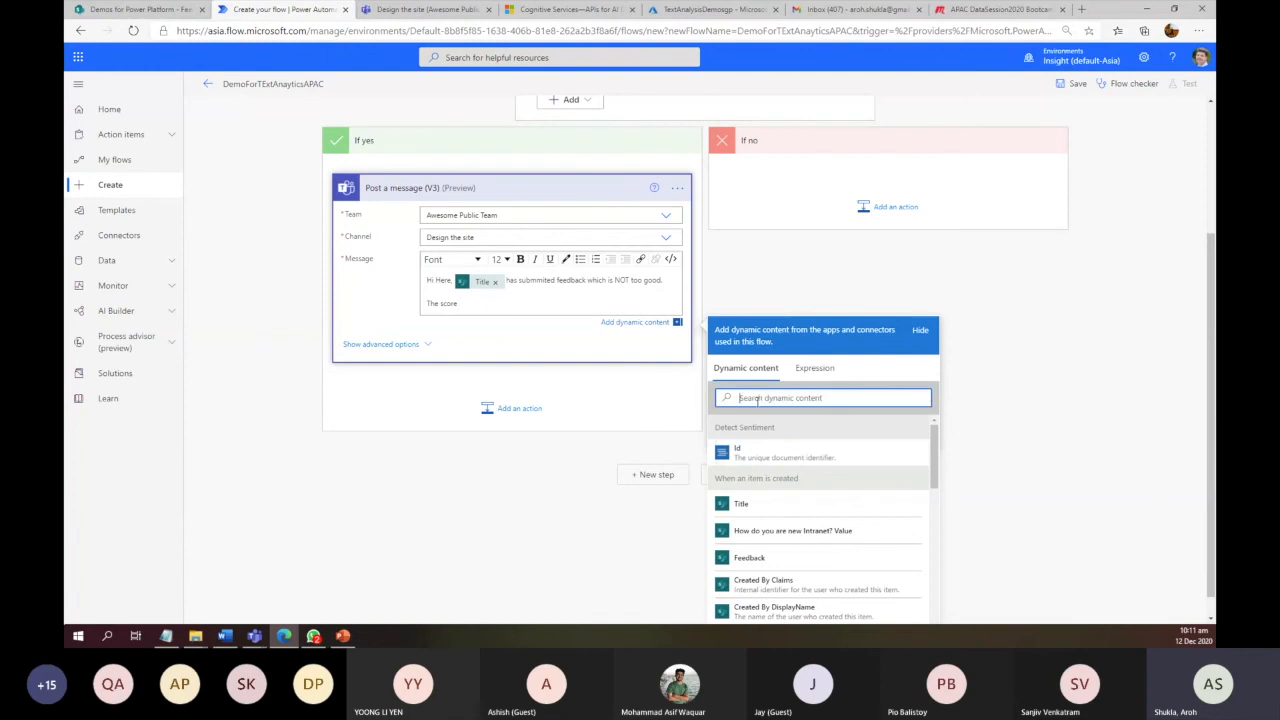
{"action": "type", "text": "sc"}
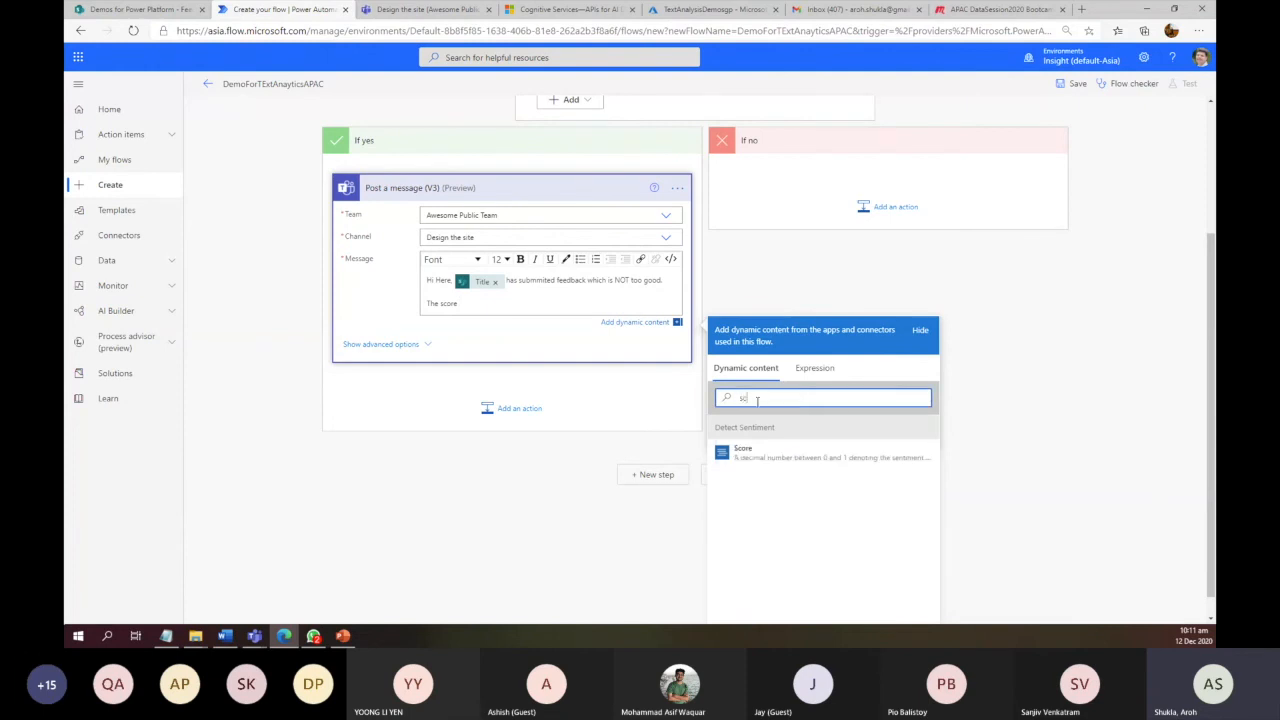
{"action": "left_click", "coordinate": [771, 463]}
{"action": "scroll", "coordinate": [730, 423], "scroll_direction": "up", "scroll_amount": 3}
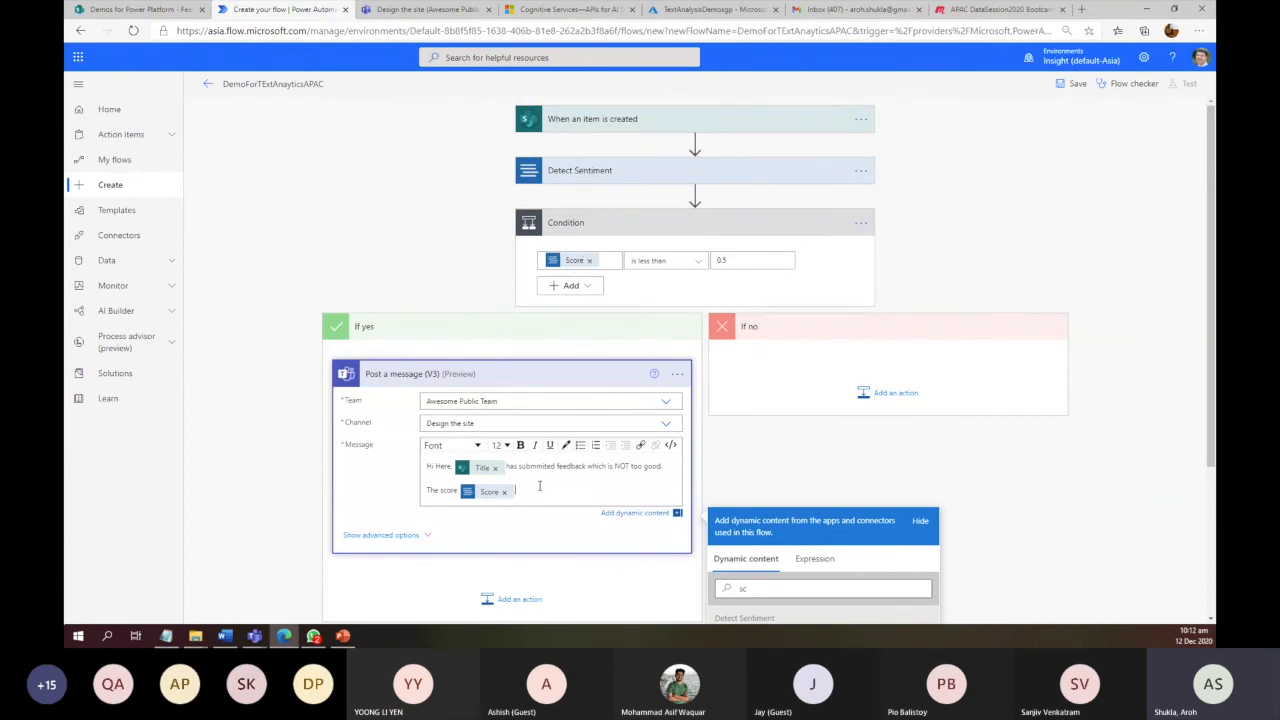
Complete the second message line with "and actual feedback was" and the trigger's Feedback dynamic content
{"action": "type", "text": "d actual feedback was"}
{"action": "scroll", "coordinate": [898, 259], "scroll_direction": "down", "scroll_amount": 2}
{"action": "left_click", "coordinate": [789, 429]}
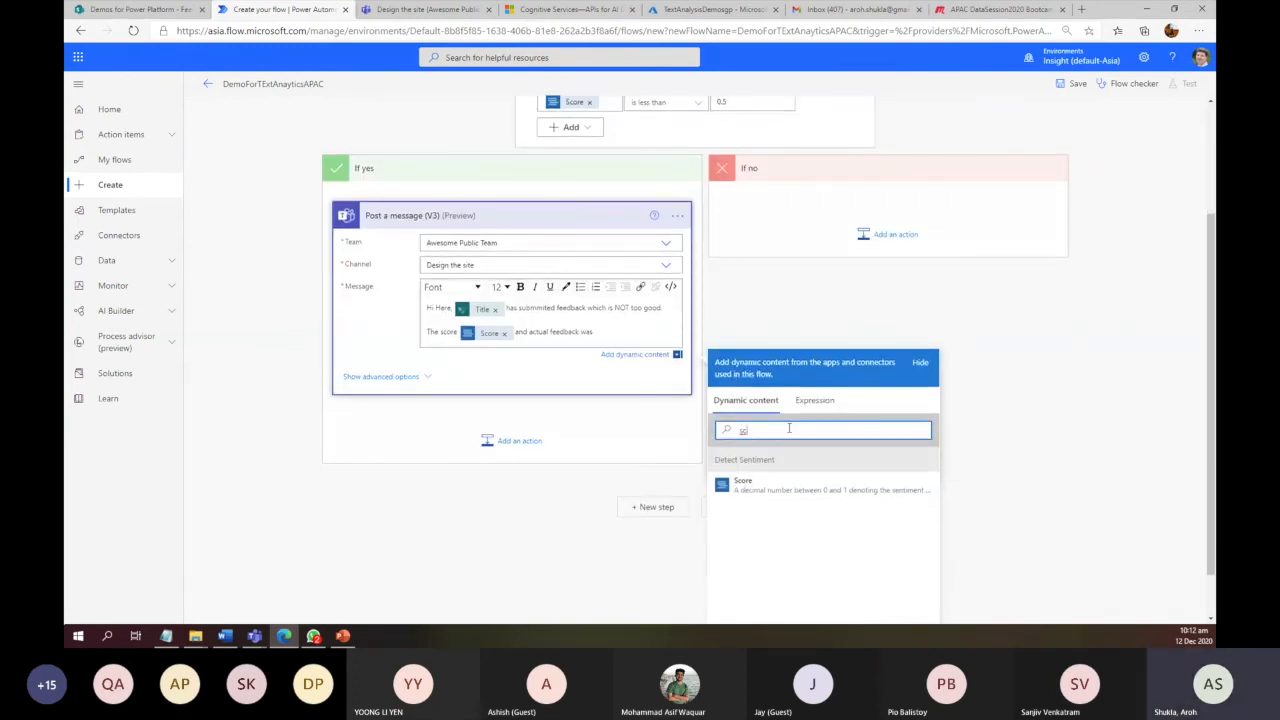
{"action": "type", "text": "sc"}
{"action": "key", "text": "BackSpace"}
{"action": "key", "text": "BackSpace"}
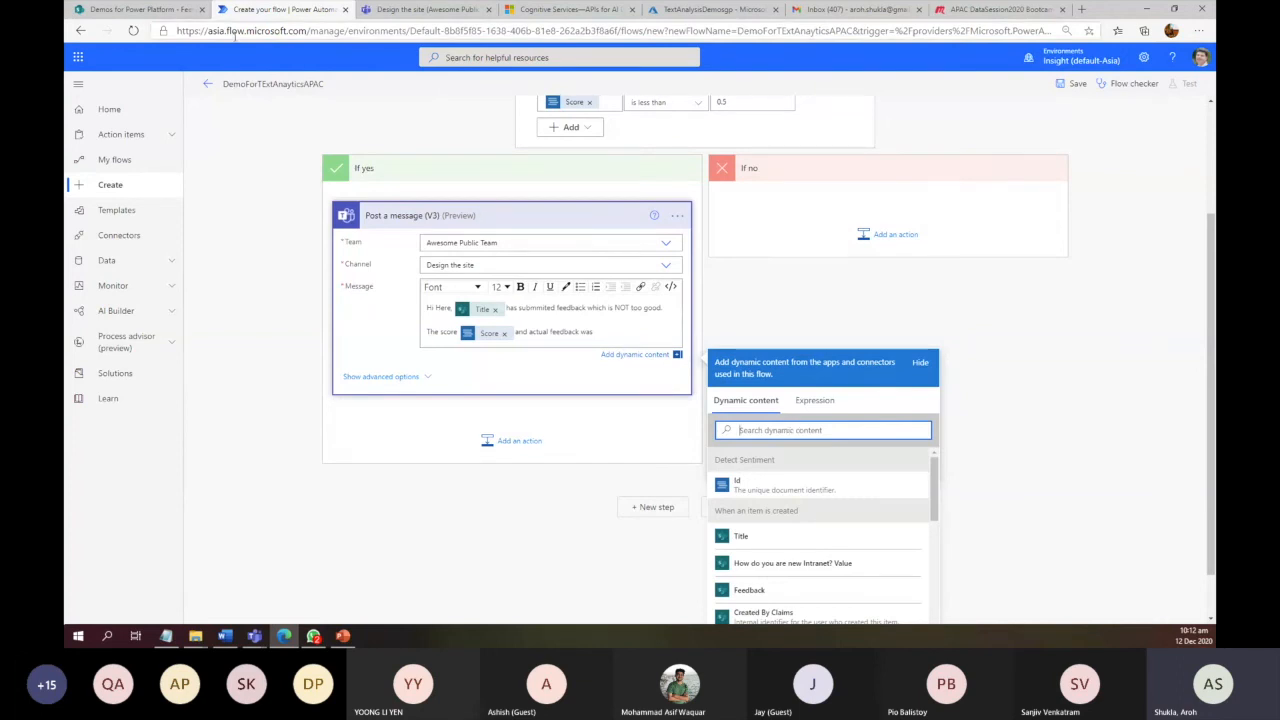
{"action": "left_click", "coordinate": [150, 10]}
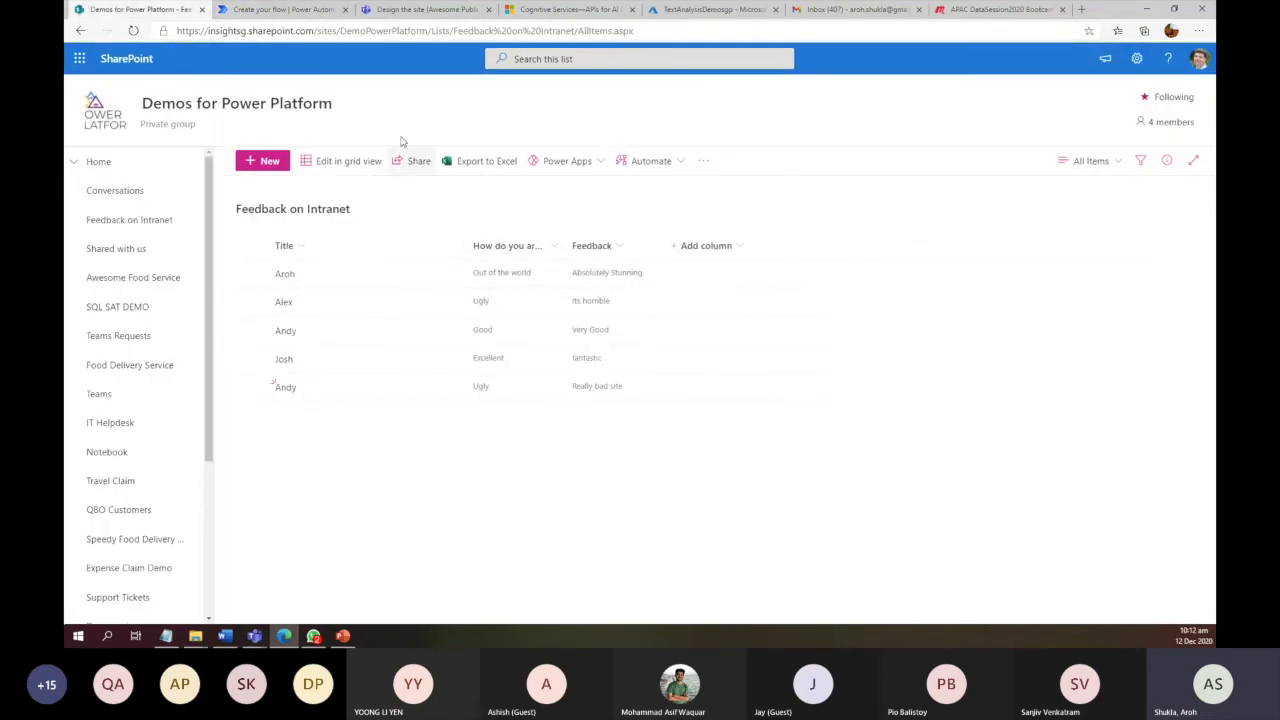
{"action": "left_click", "coordinate": [316, 10]}
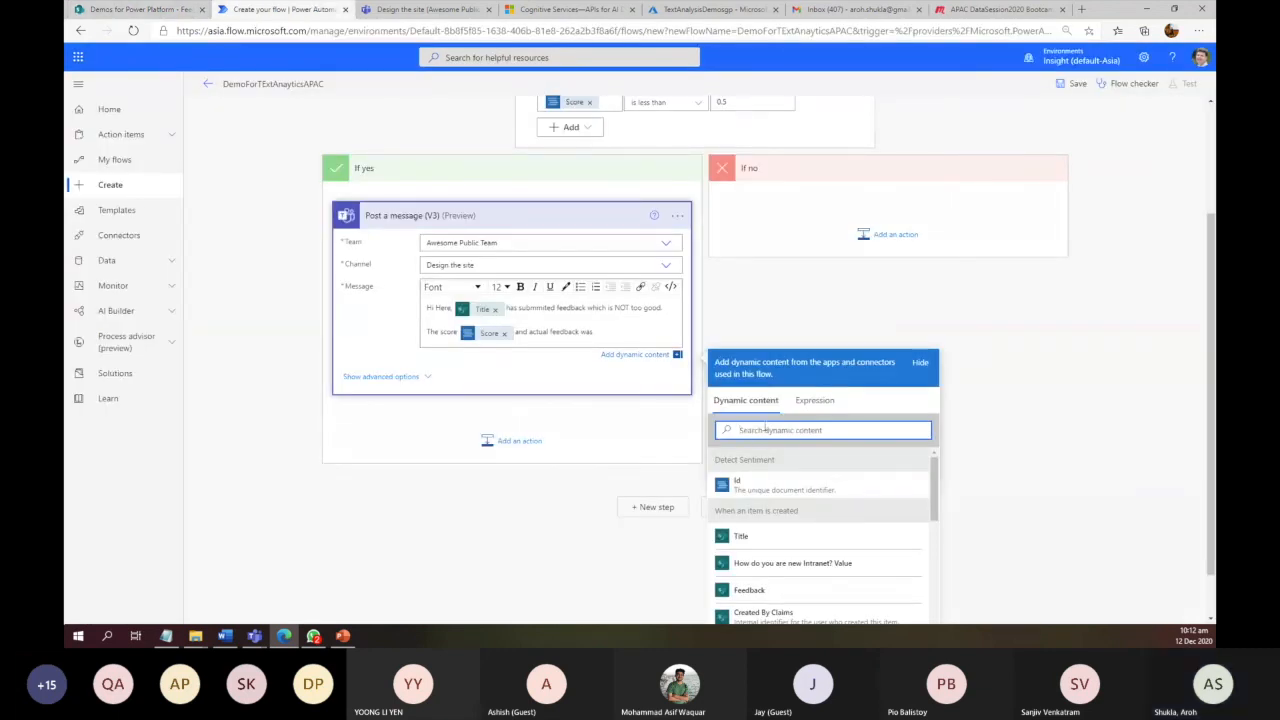
{"action": "type", "text": "fe"}
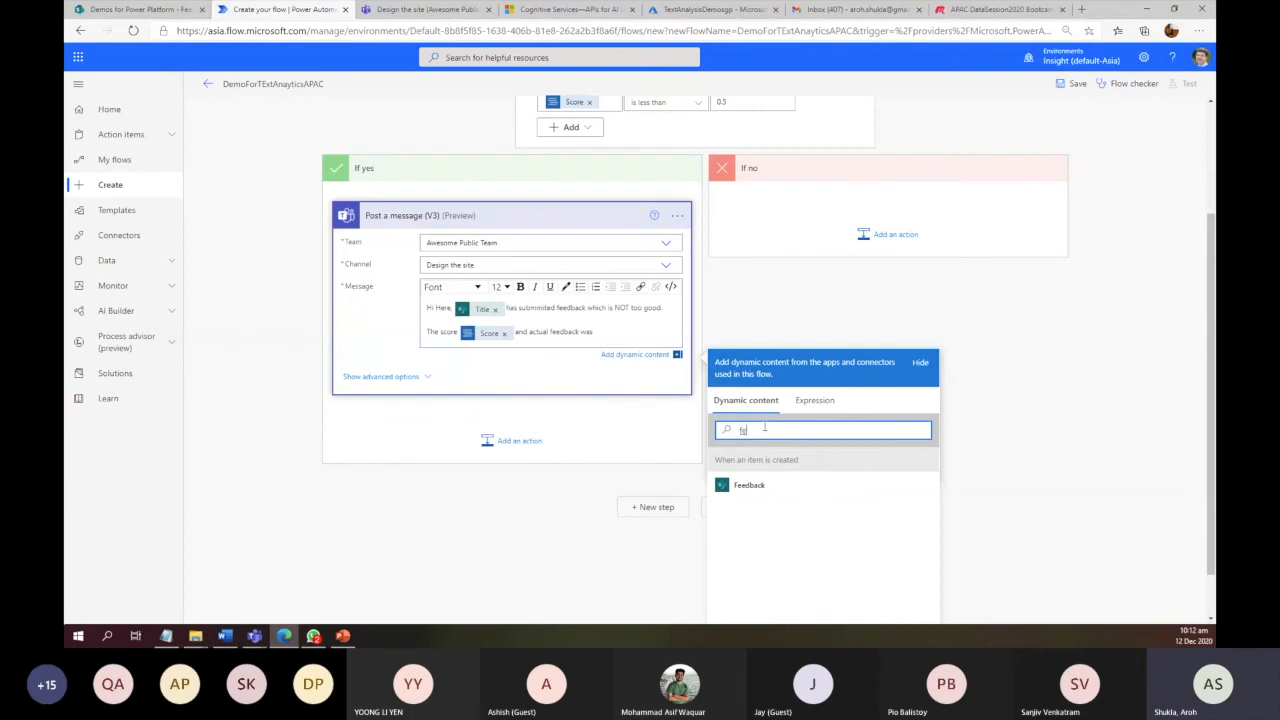
{"action": "left_click", "coordinate": [749, 485]}
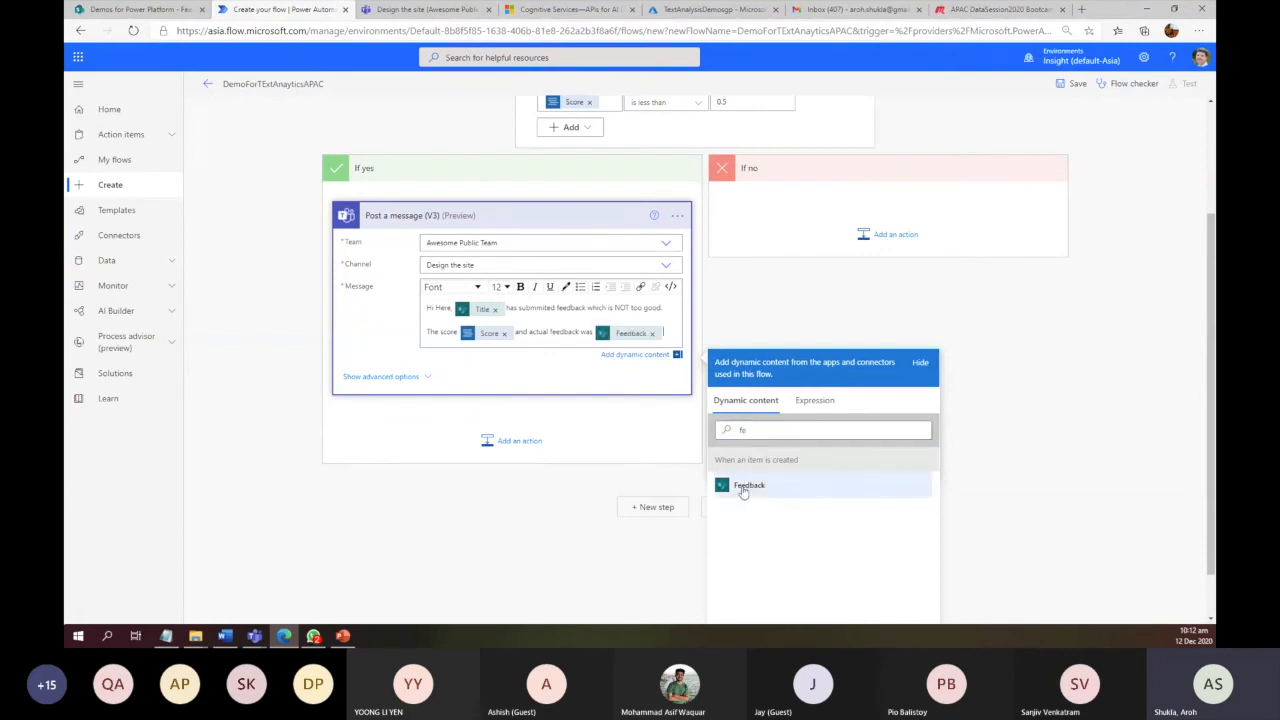
{"action": "left_click", "coordinate": [590, 510]}
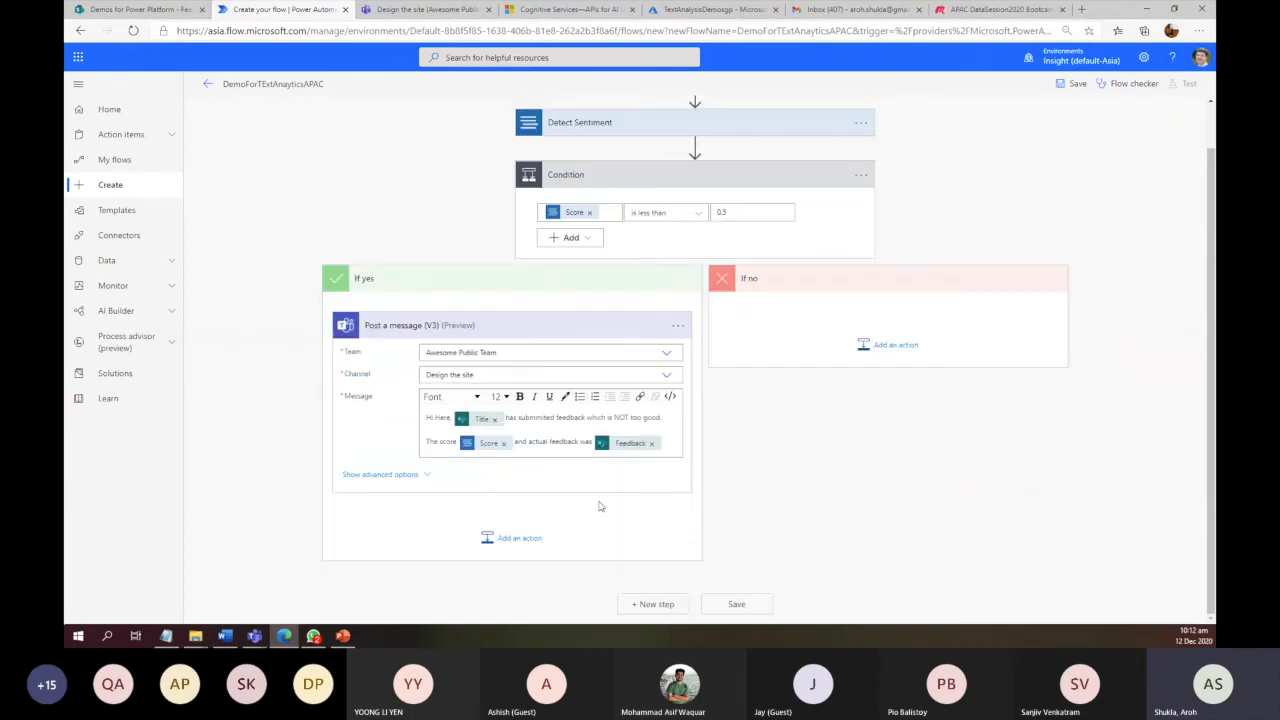
Save the flow, reviewing its trigger, Detect Sentiment text input and If yes Teams message, and return to the flow's details
{"action": "left_click", "coordinate": [740, 604]}
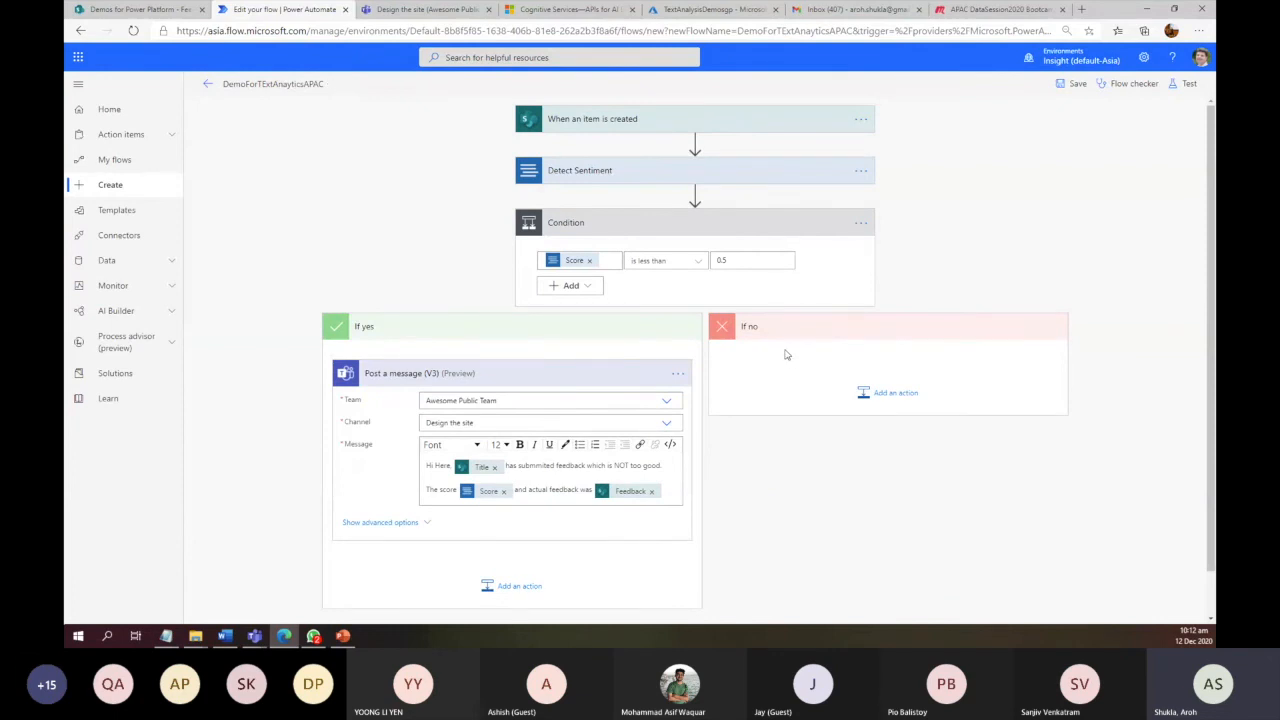
{"action": "left_click", "coordinate": [573, 336]}
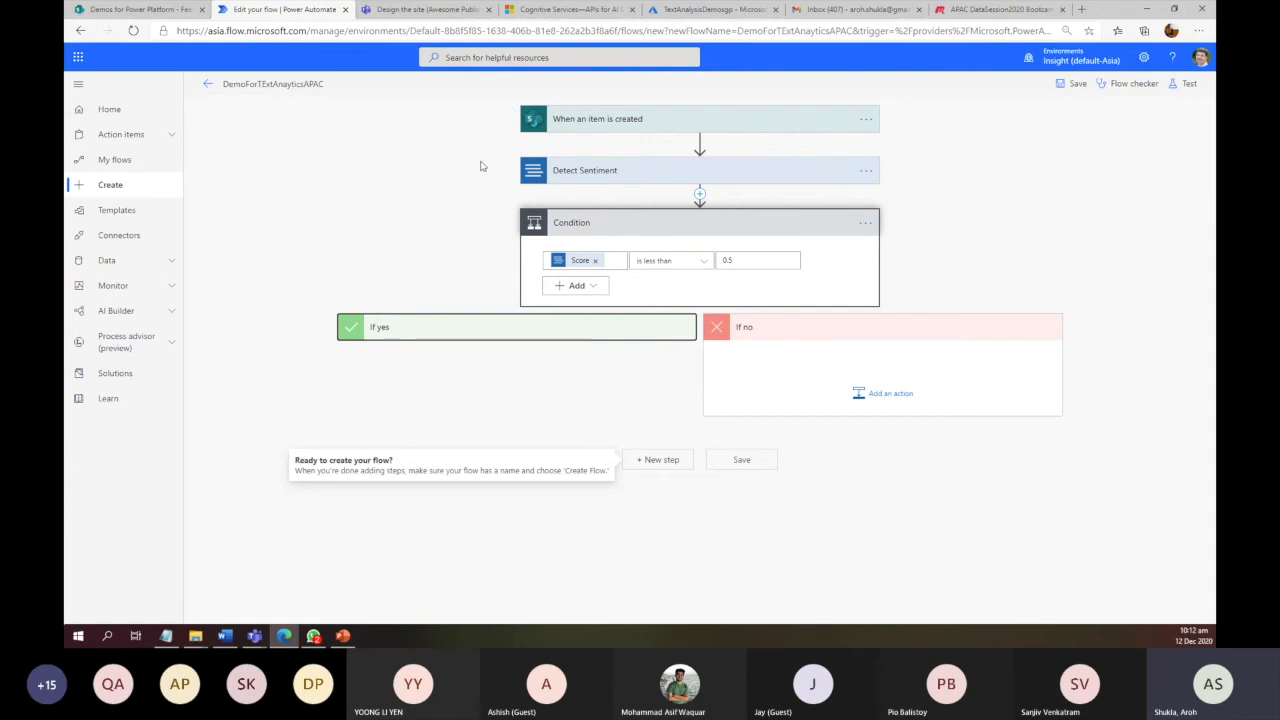
{"action": "left_click", "coordinate": [590, 120]}
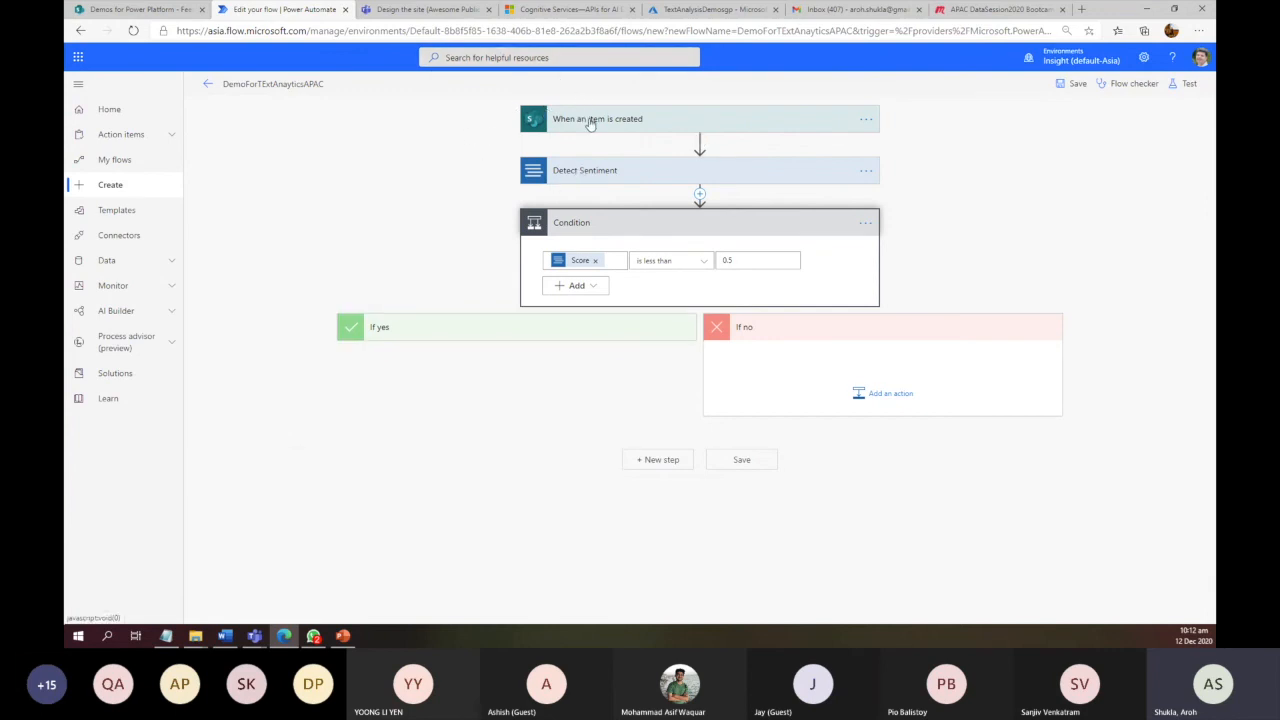
{"action": "left_click", "coordinate": [590, 120]}
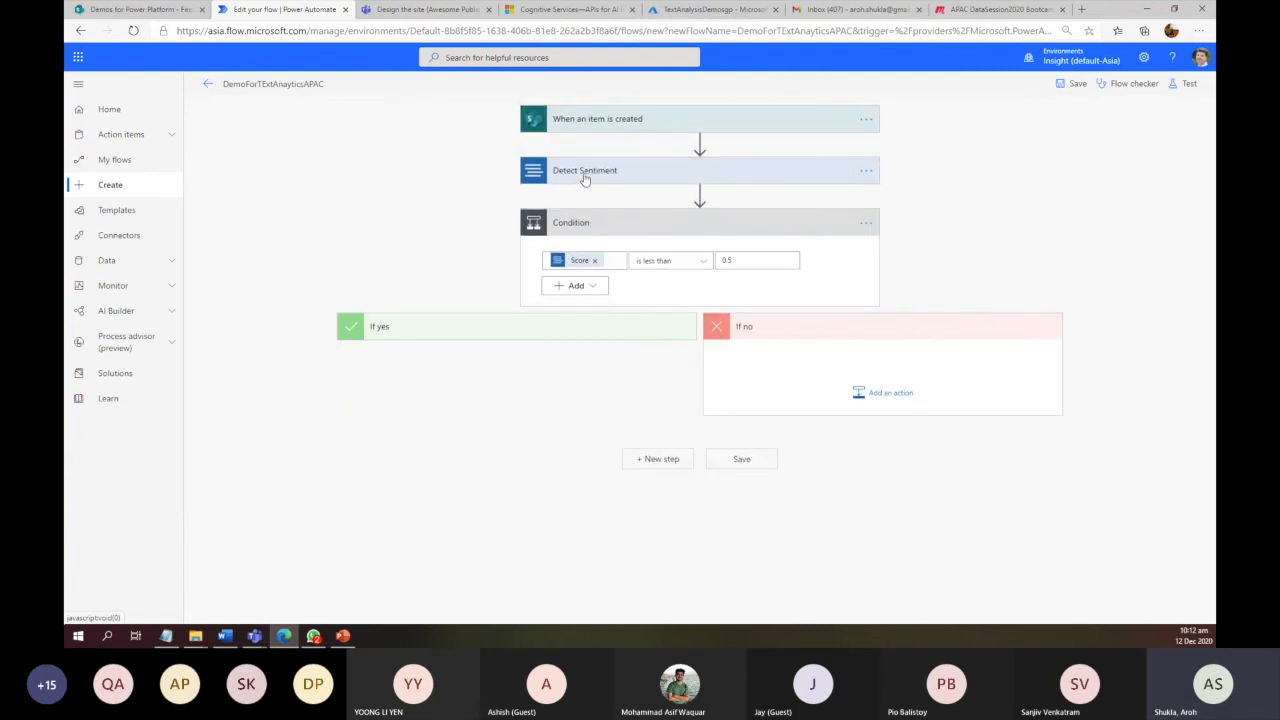
{"action": "left_click", "coordinate": [585, 172]}
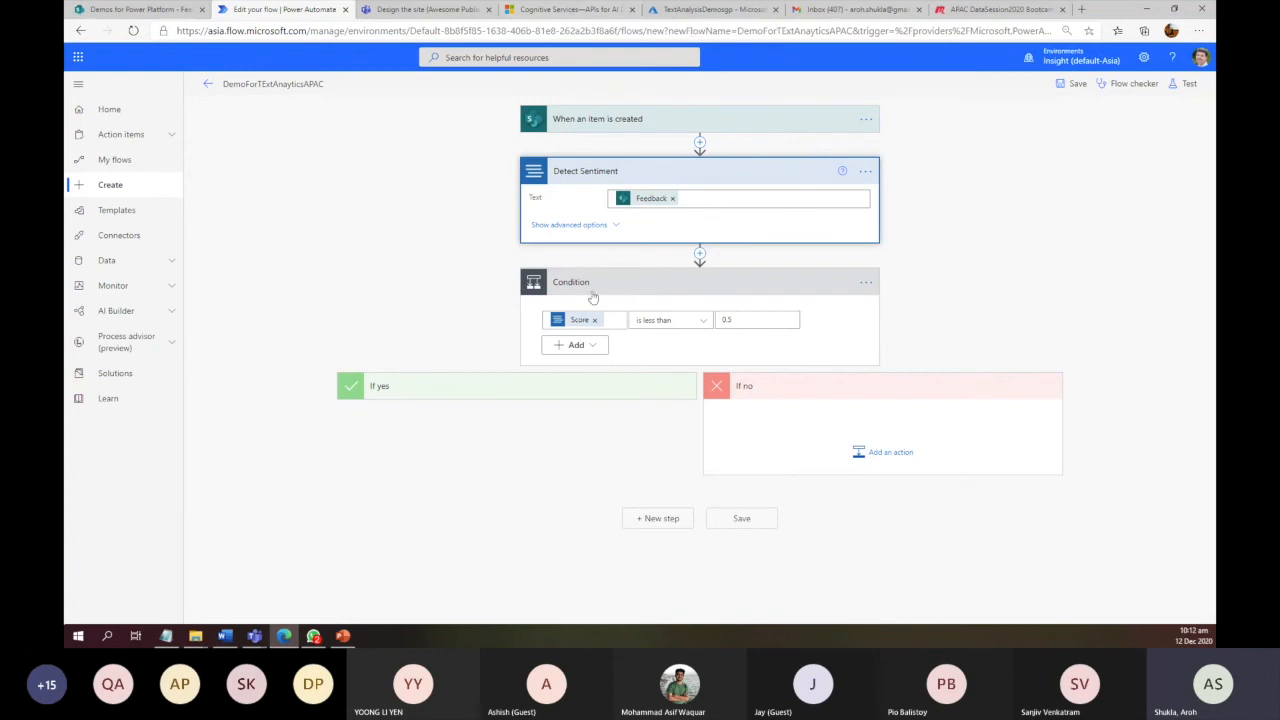
{"action": "left_click", "coordinate": [556, 398]}
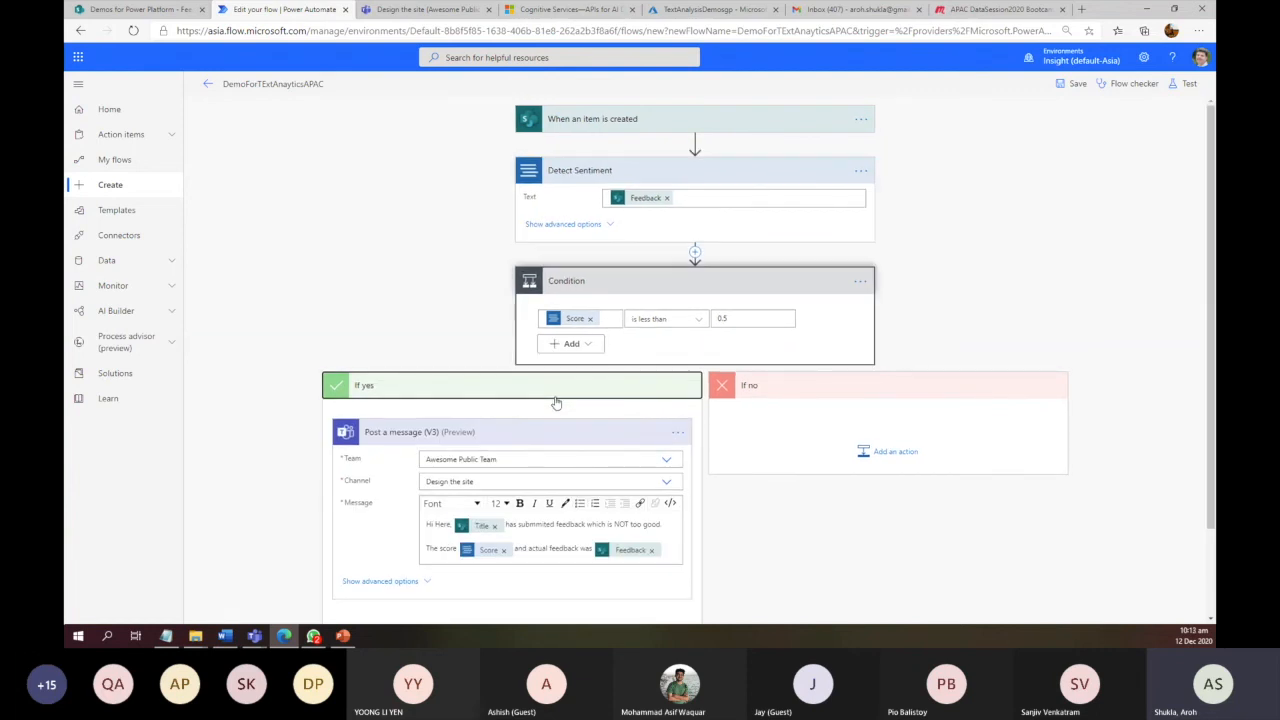
{"action": "scroll", "coordinate": [556, 402], "scroll_direction": "down", "scroll_amount": 1}
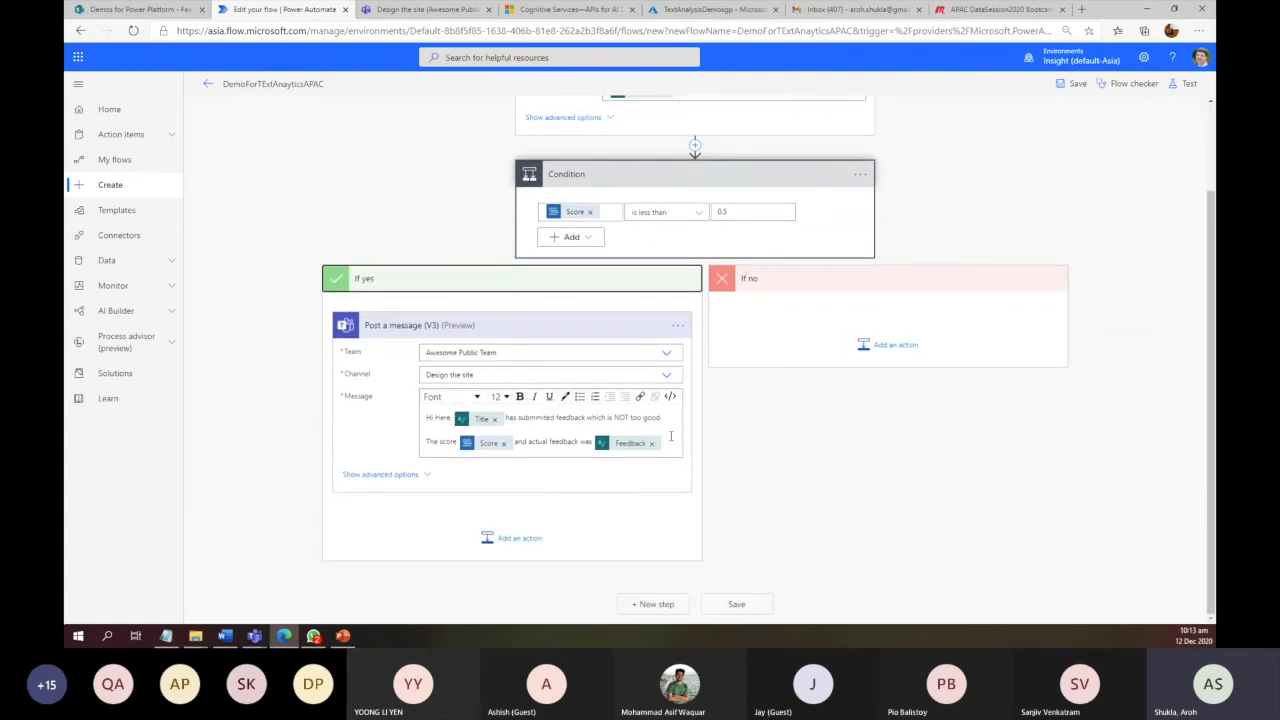
{"action": "left_click", "coordinate": [738, 603]}
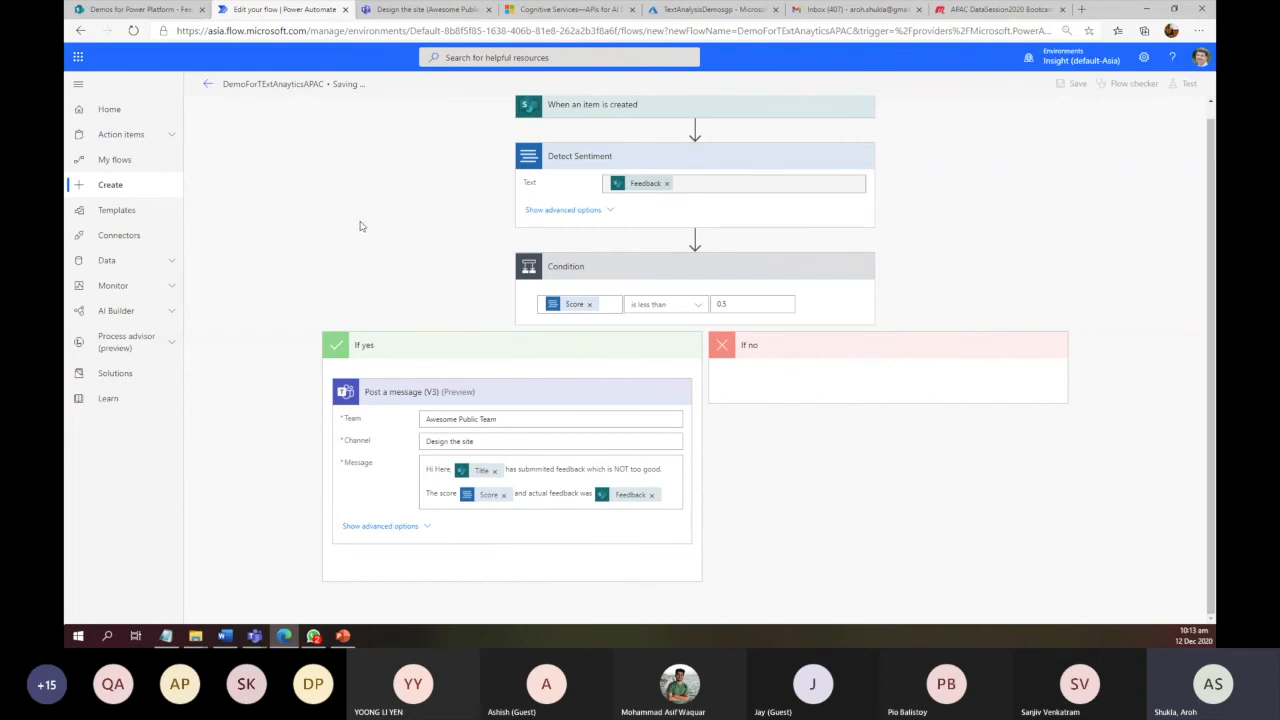
{"action": "left_click", "coordinate": [207, 84]}
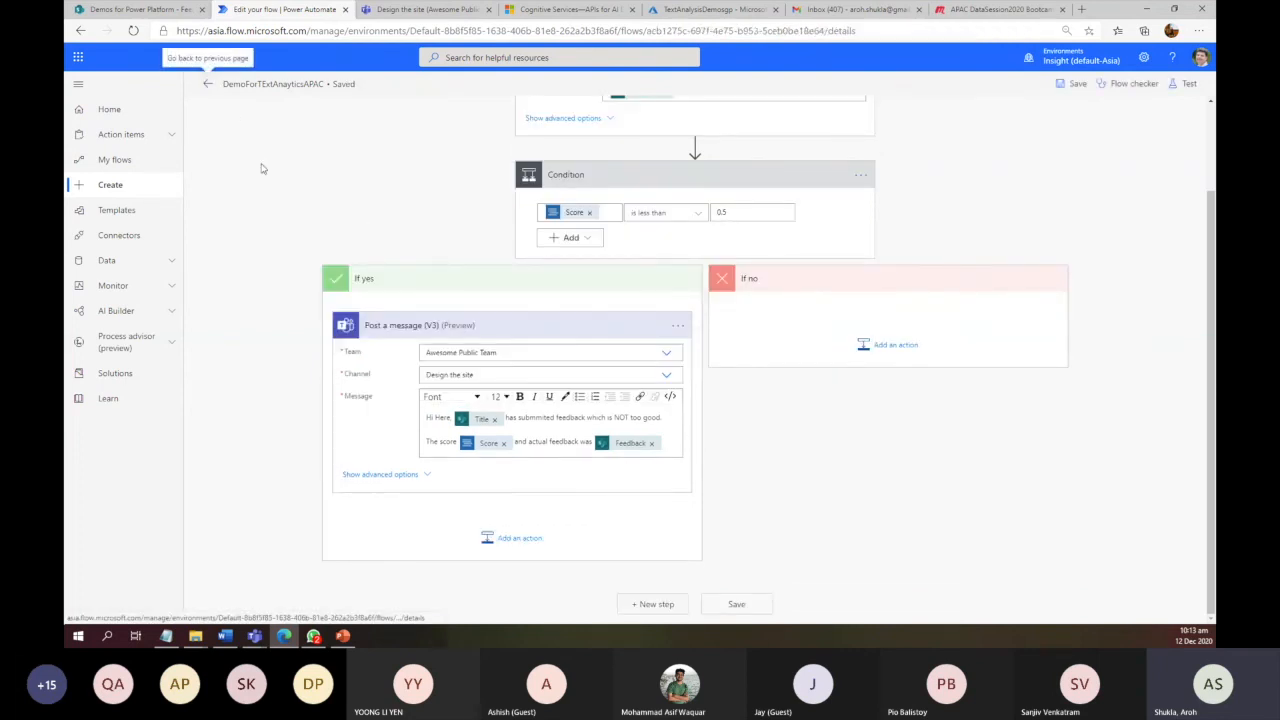
Start a new item in the SharePoint Feedback on Intranet list with a person's full name as Title and the intranet rating Ugly
{"action": "left_click", "coordinate": [133, 10]}
{"action": "left_click", "coordinate": [262, 161]}
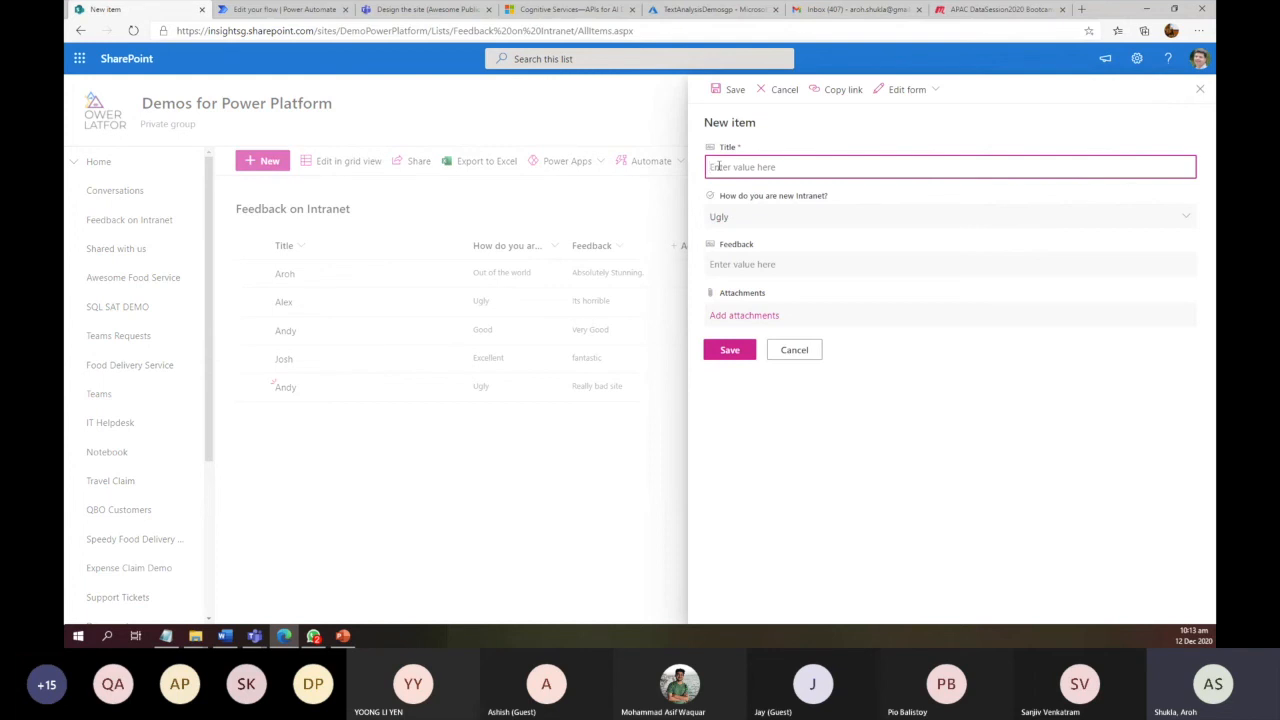
{"action": "type", "text": "John Smith"}
{"action": "left_click", "coordinate": [745, 217]}
{"action": "left_click", "coordinate": [746, 217]}
{"action": "left_click", "coordinate": [737, 220]}
Enter "not easy to naigate" as the item's Feedback and save the item
{"action": "left_click", "coordinate": [715, 256]}
{"action": "left_click", "coordinate": [717, 263]}
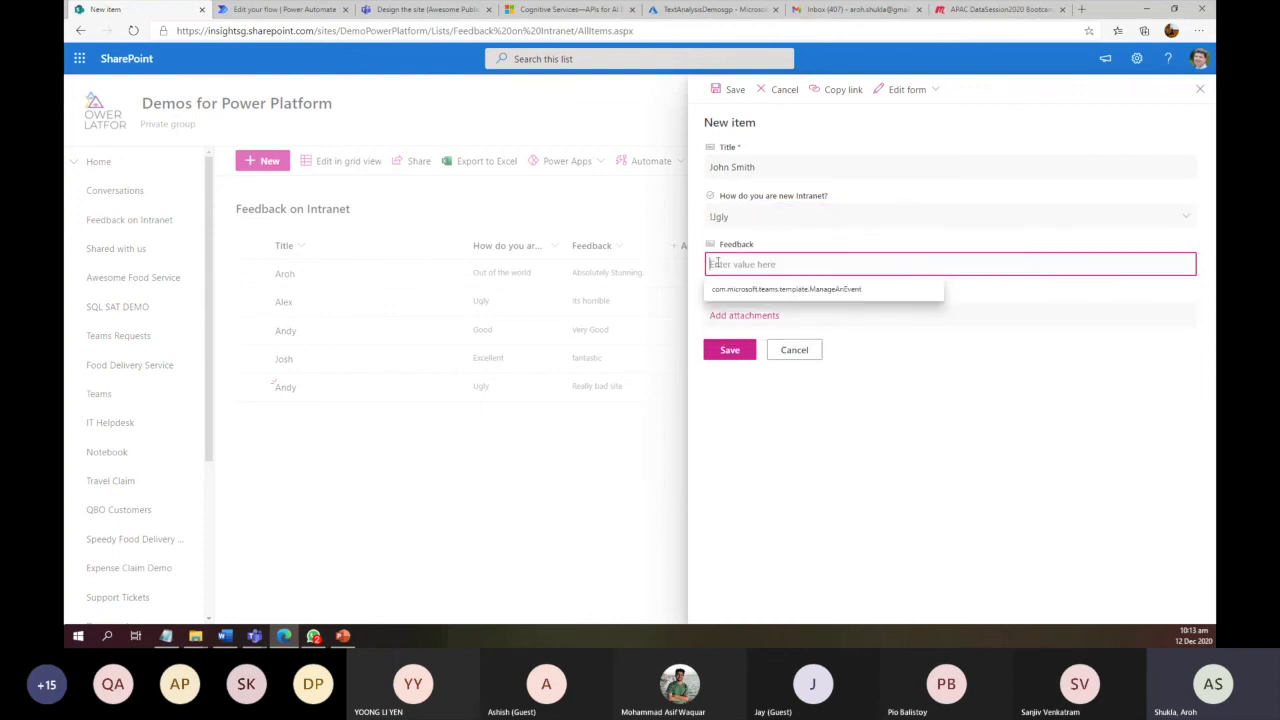
{"action": "type", "text": "not"}
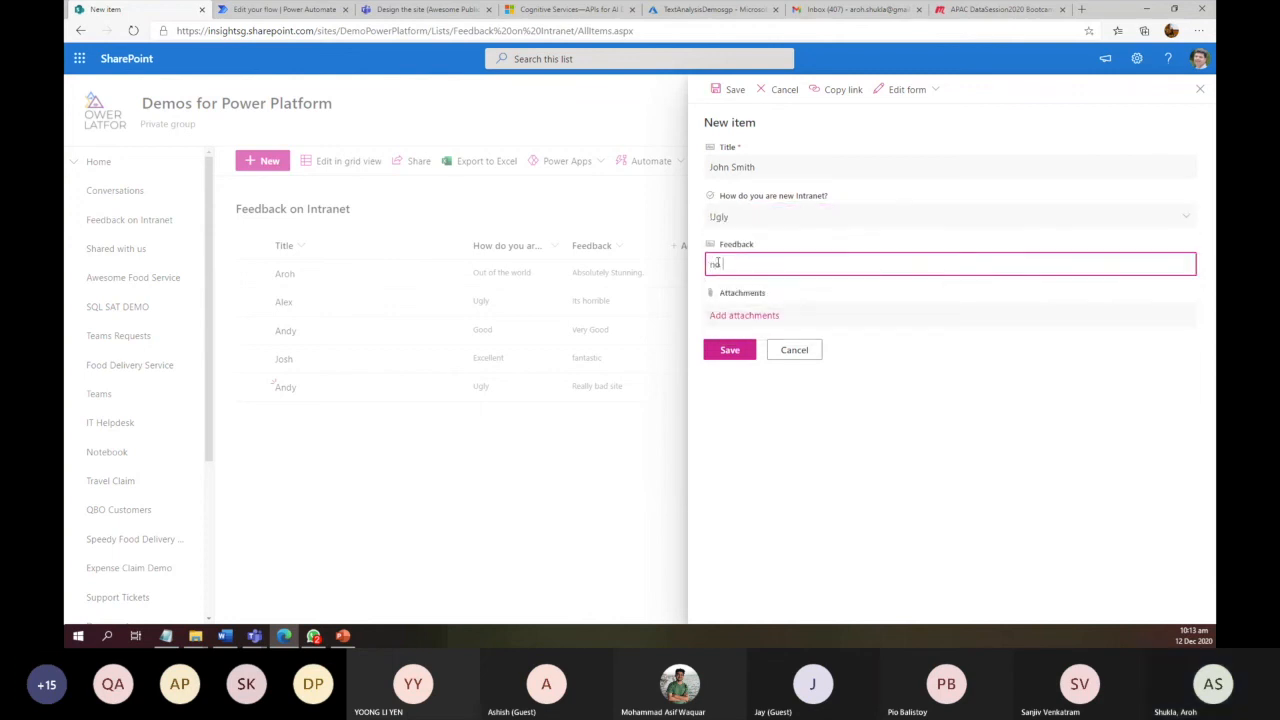
{"action": "type", "text": " easy to "}
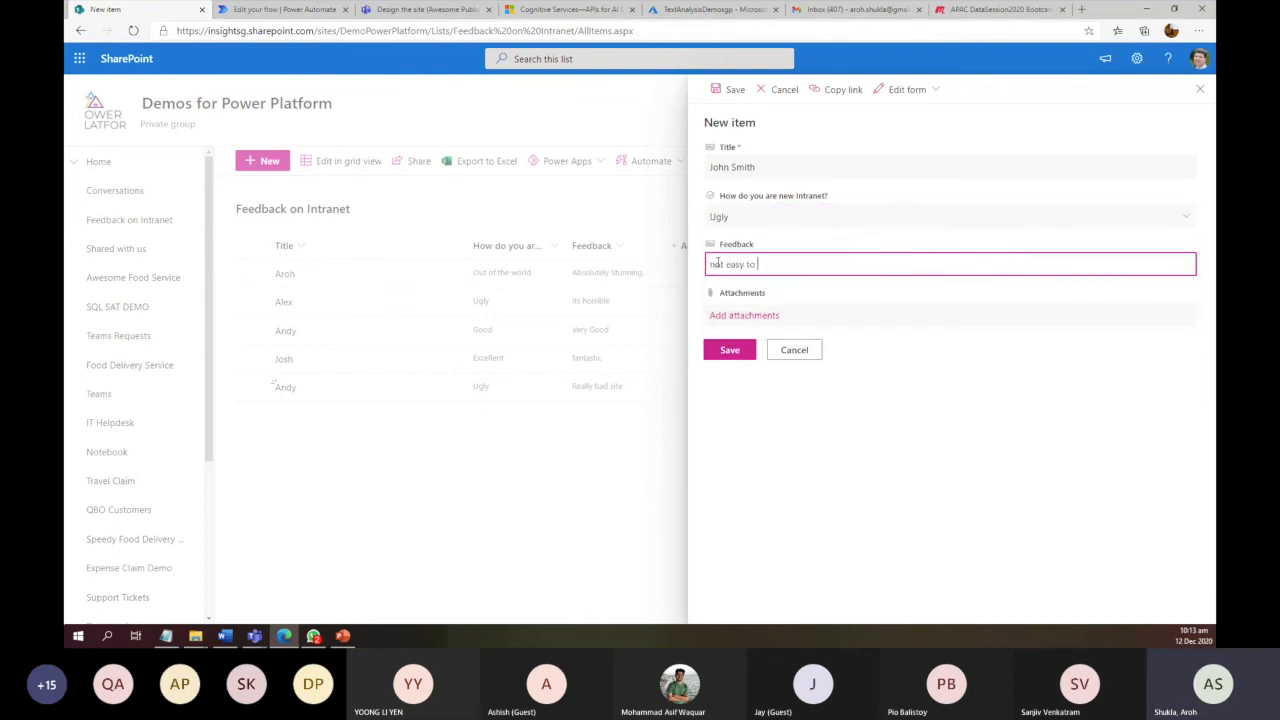
{"action": "type", "text": "naigate"}
{"action": "key", "text": "BackSpace"}
{"action": "key", "text": "BackSpace"}
{"action": "key", "text": "BackSpace"}
{"action": "key", "text": "BackSpace"}
{"action": "key", "text": "BackSpace"}
{"action": "key", "text": "BackSpace"}
{"action": "type", "text": "naigate"}
{"action": "left_click", "coordinate": [729, 350]}
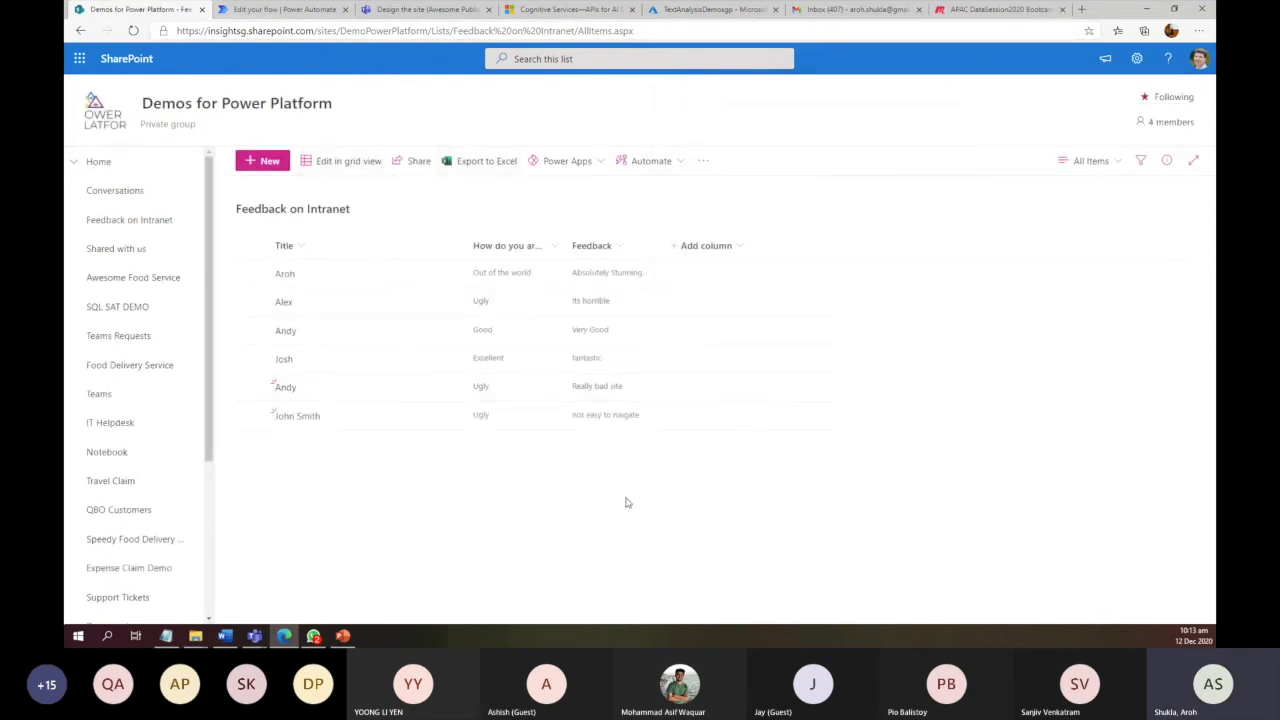
Switch back to Power Automate, refresh the flow's run history, and open the latest run of the TextAnalyticsDemo flow
{"action": "left_click", "coordinate": [285, 9]}
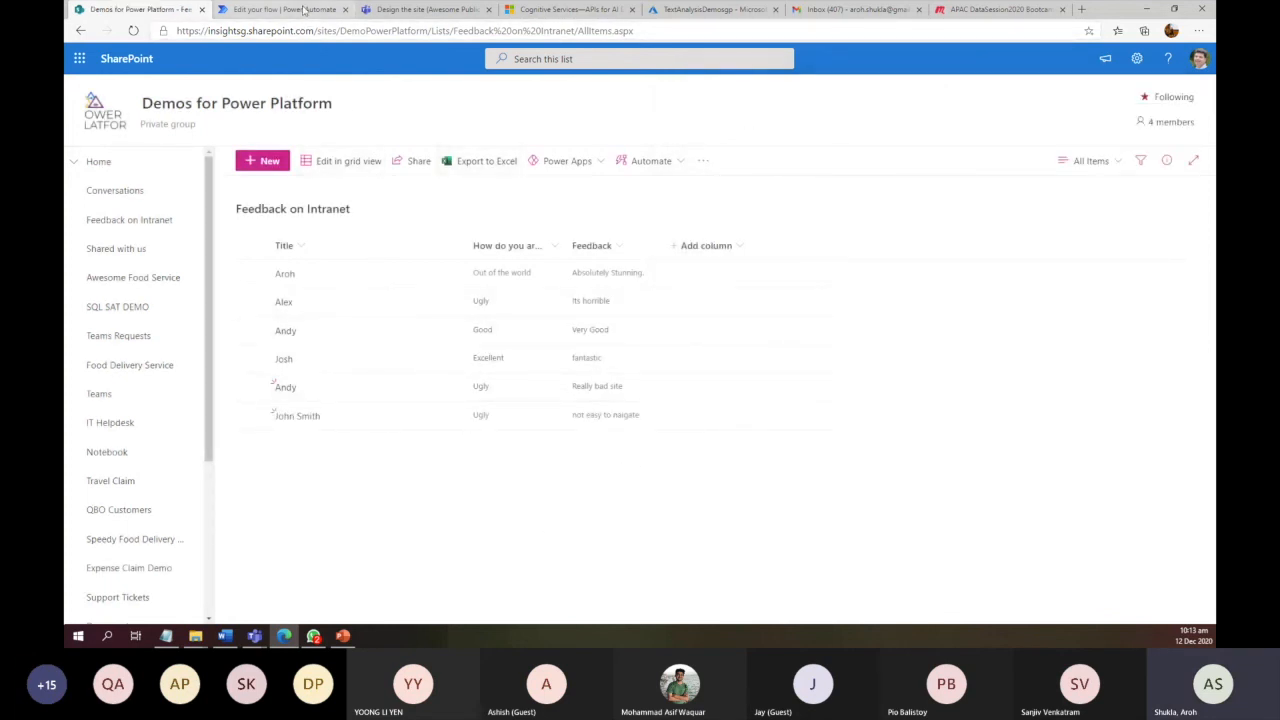
{"action": "left_click", "coordinate": [134, 31]}
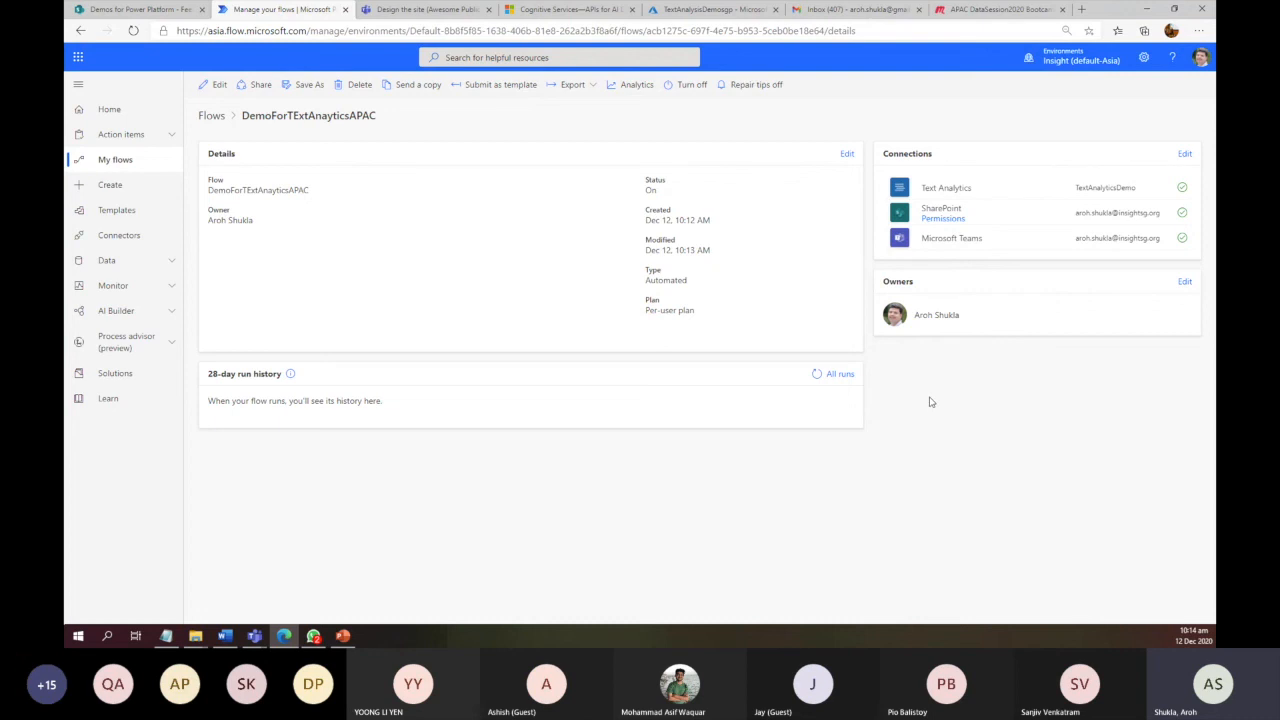
{"action": "left_click", "coordinate": [133, 30]}
{"action": "left_click", "coordinate": [140, 162]}
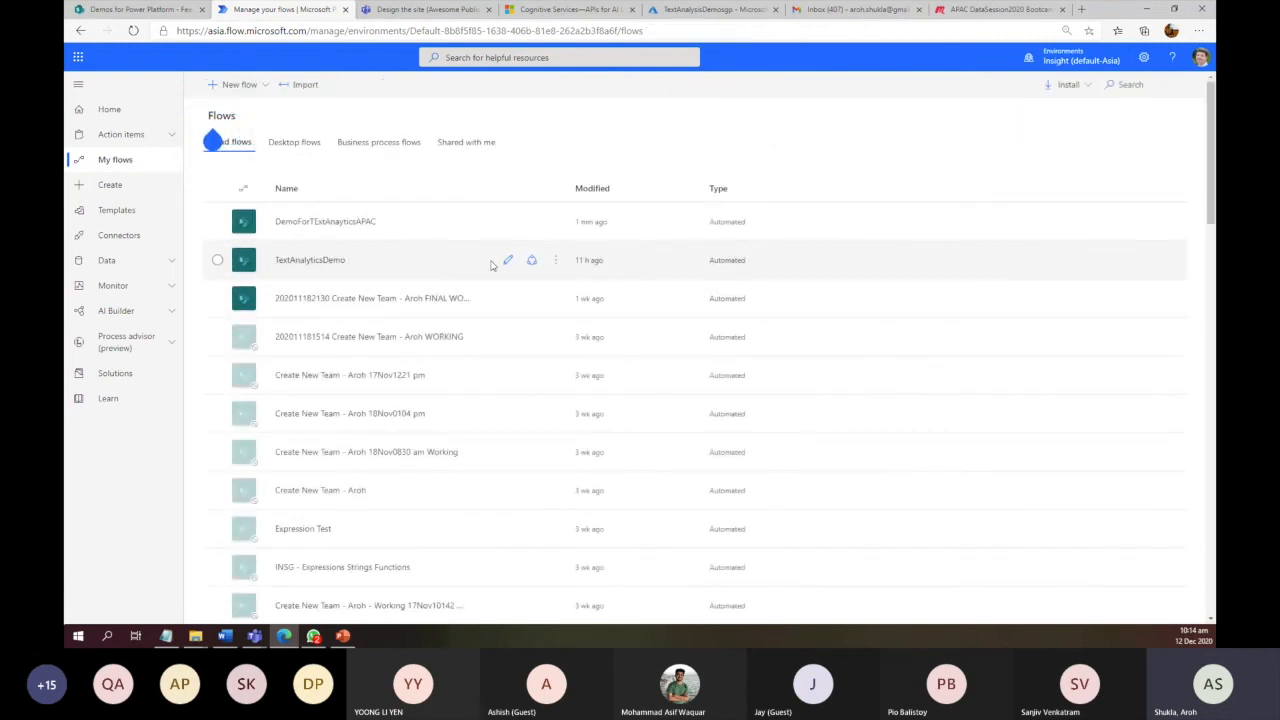
{"action": "left_click", "coordinate": [320, 261]}
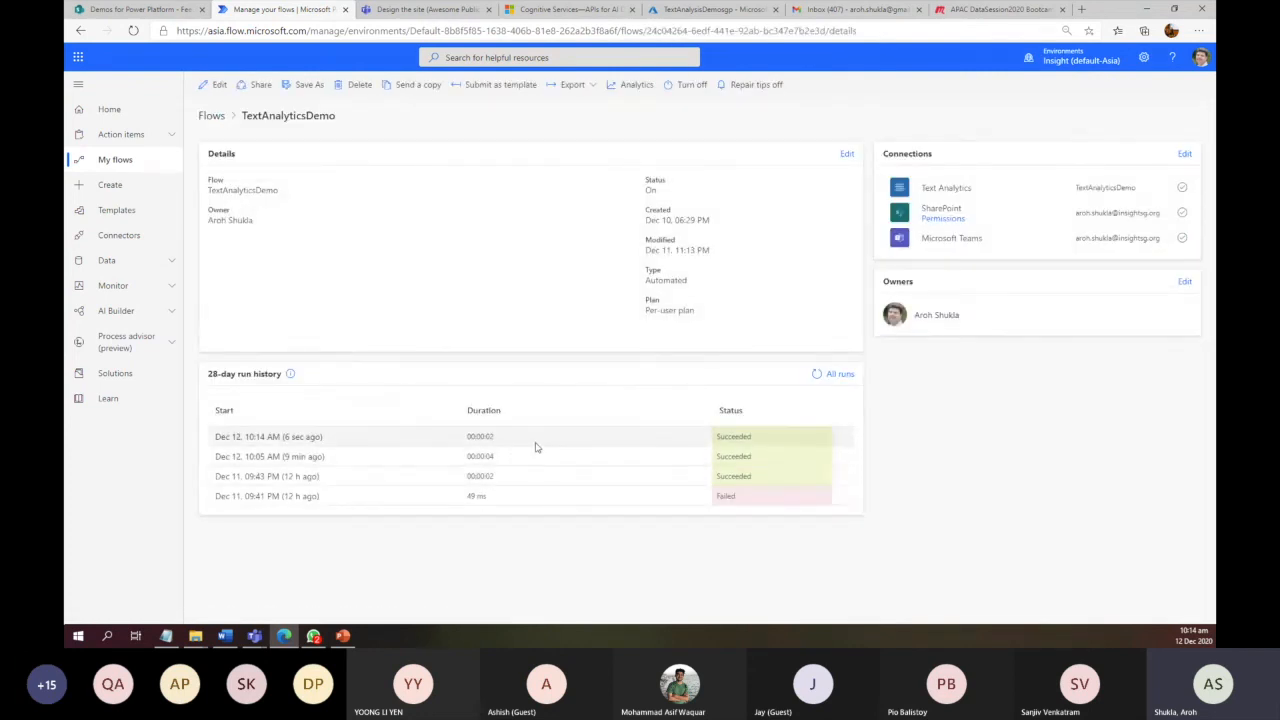
{"action": "left_click", "coordinate": [294, 437]}
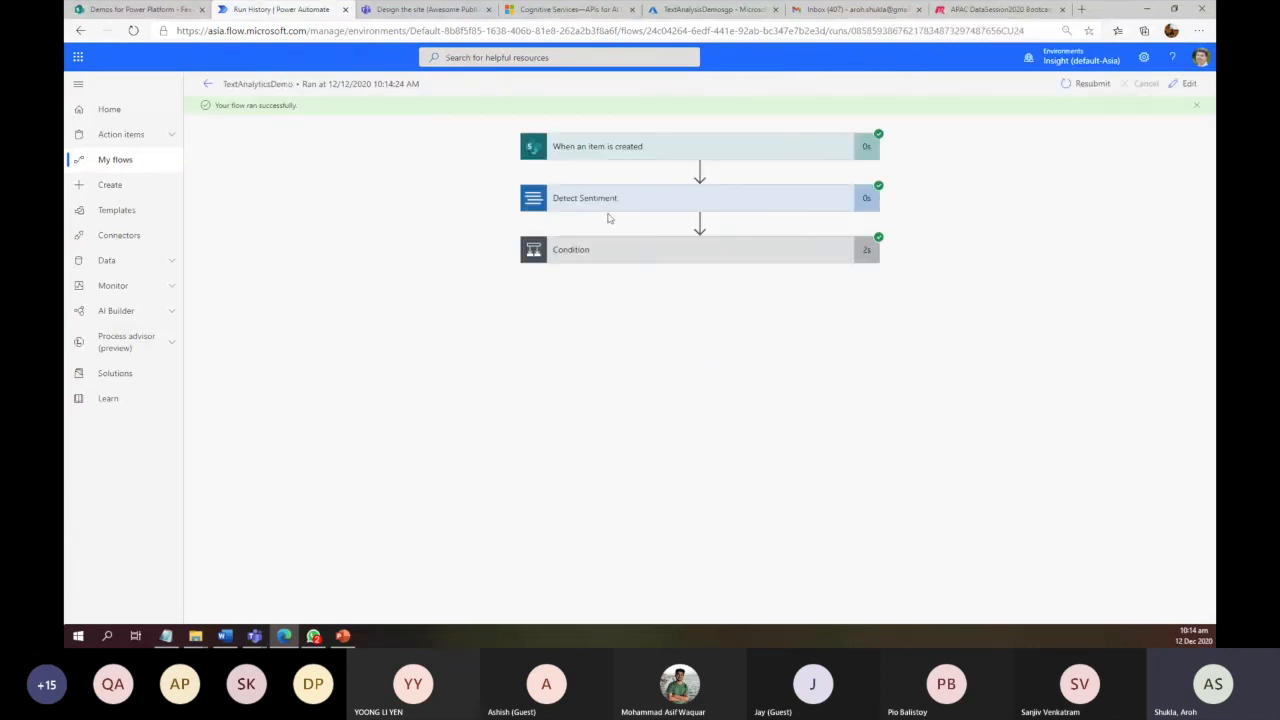
Inspect the run's trigger inputs, Detect Sentiment score, Condition result and the Teams message sent by Post a message
{"action": "left_click", "coordinate": [617, 156]}
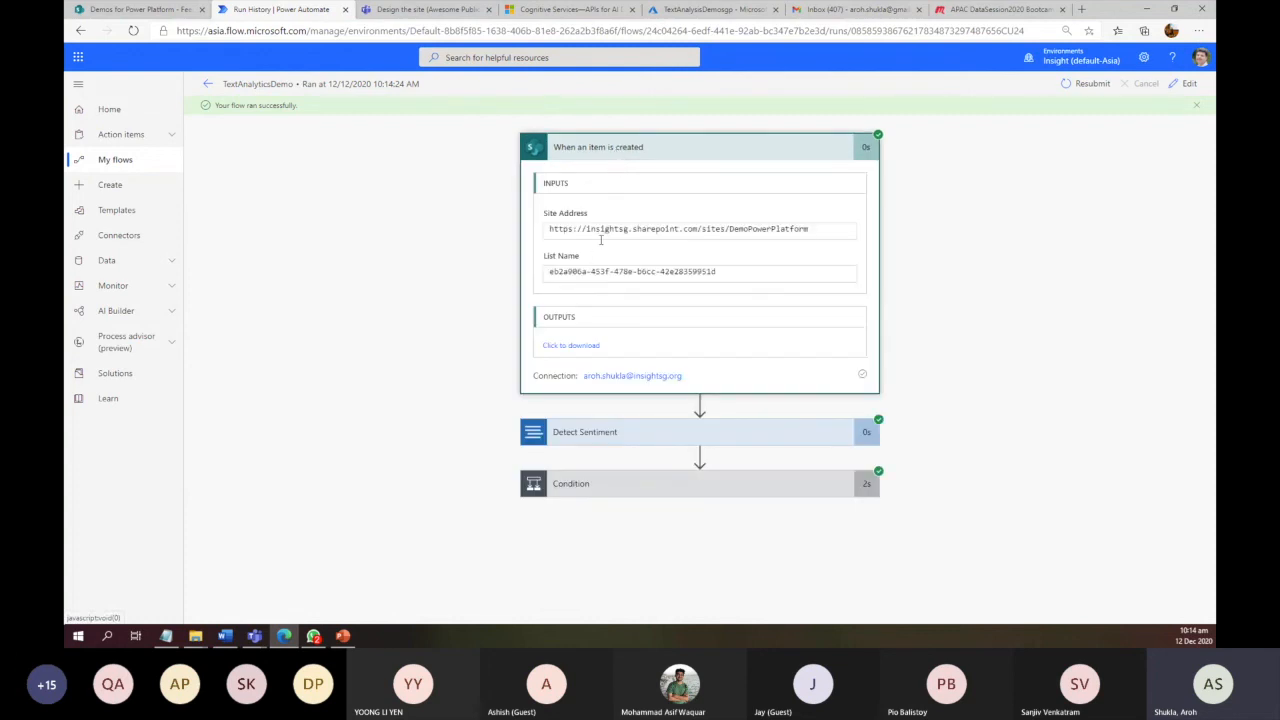
{"action": "left_click", "coordinate": [565, 432]}
{"action": "scroll", "coordinate": [566, 432], "scroll_direction": "down", "scroll_amount": 2}
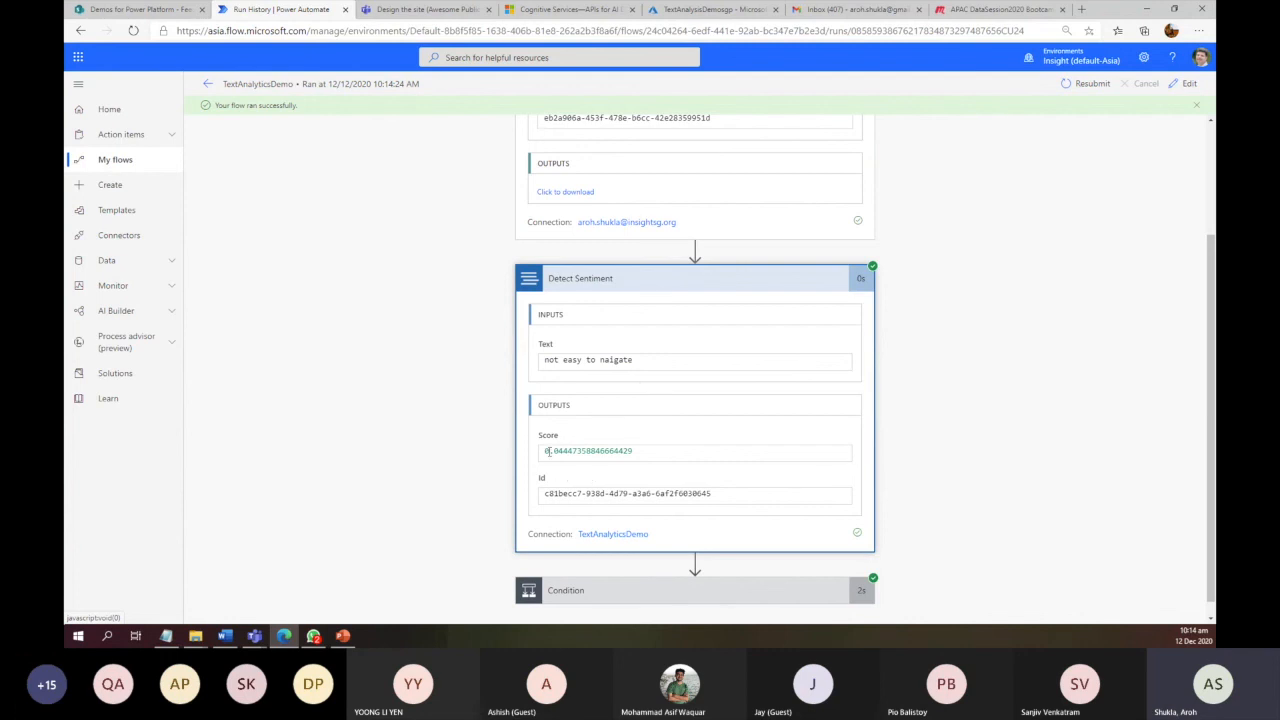
{"action": "scroll", "coordinate": [650, 480], "scroll_direction": "down", "scroll_amount": 1}
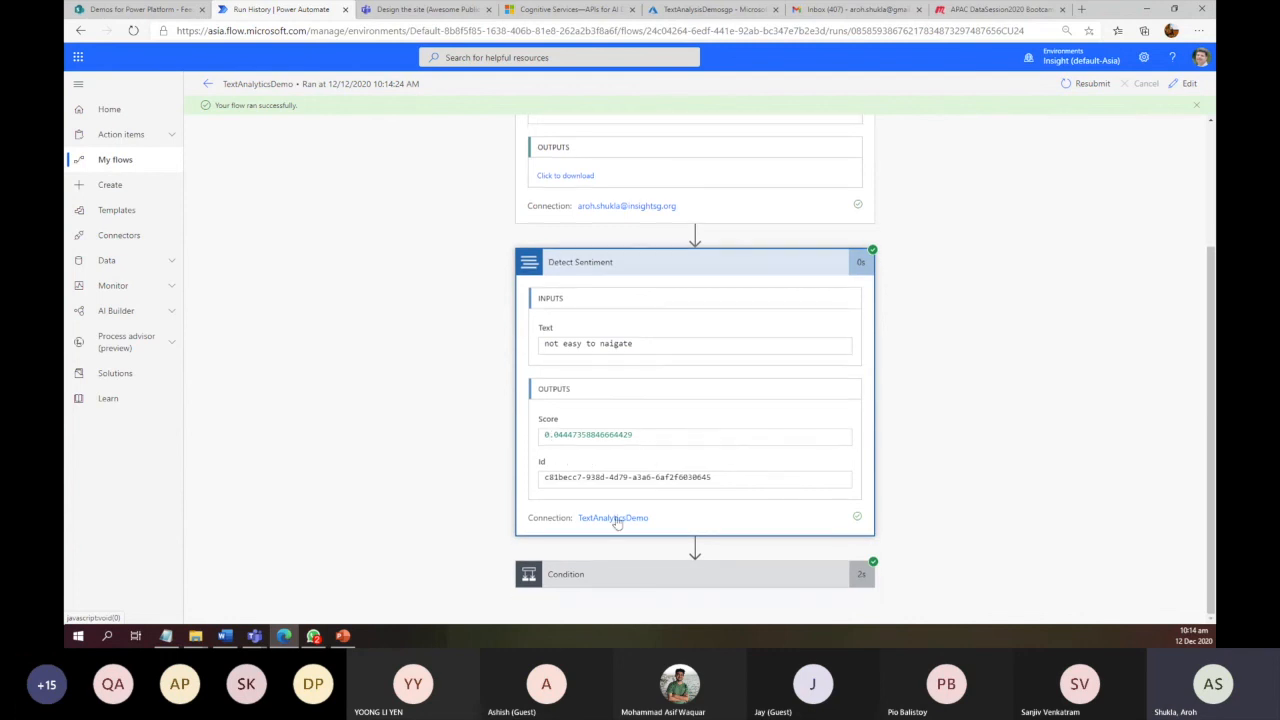
{"action": "left_click", "coordinate": [598, 573]}
{"action": "scroll", "coordinate": [570, 493], "scroll_direction": "down", "scroll_amount": 2}
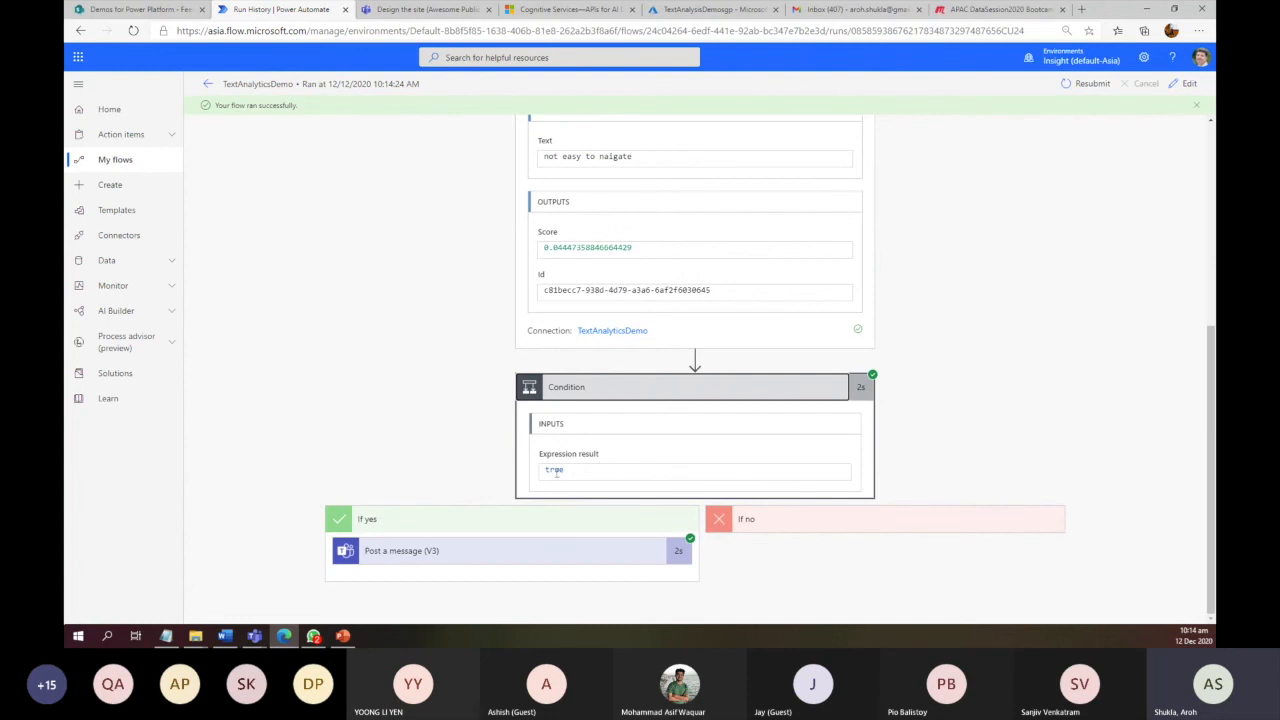
{"action": "left_click", "coordinate": [471, 560]}
{"action": "scroll", "coordinate": [471, 560], "scroll_direction": "down", "scroll_amount": 3}
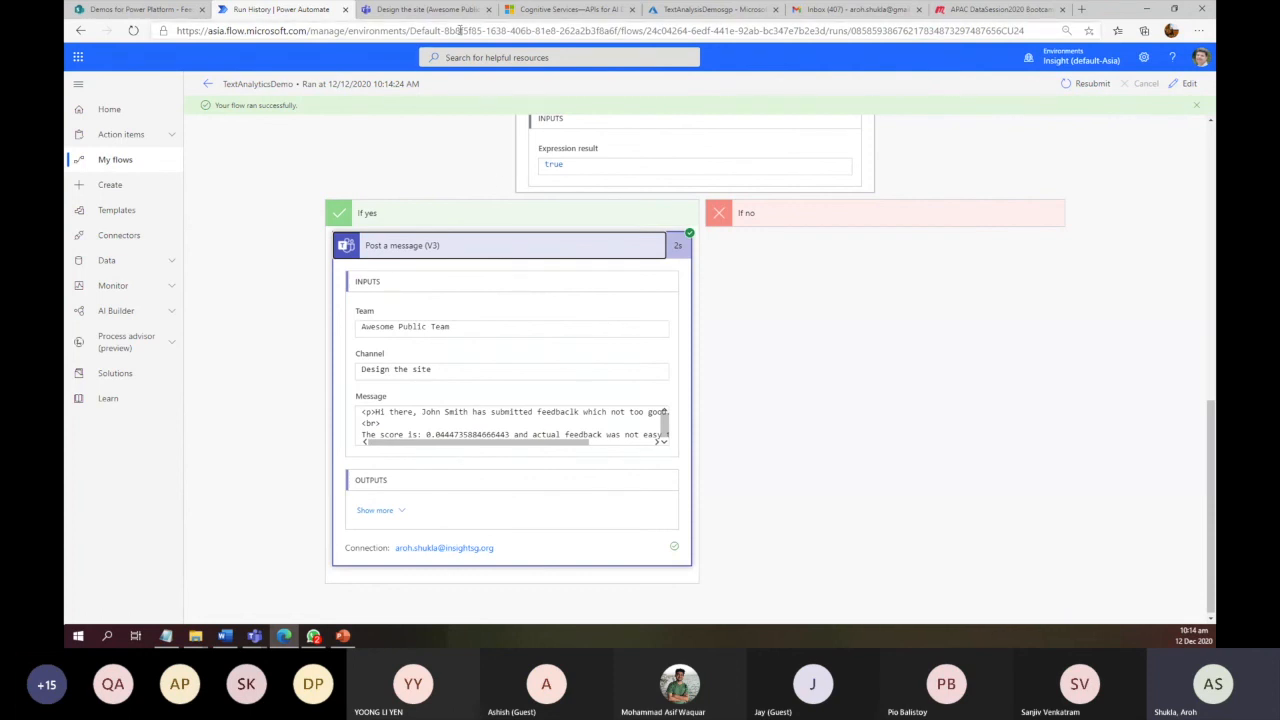
Switch to Teams to check the alert posts in the Design the site channel, and expand Awesome Public Team's channels
{"action": "left_click", "coordinate": [425, 9]}
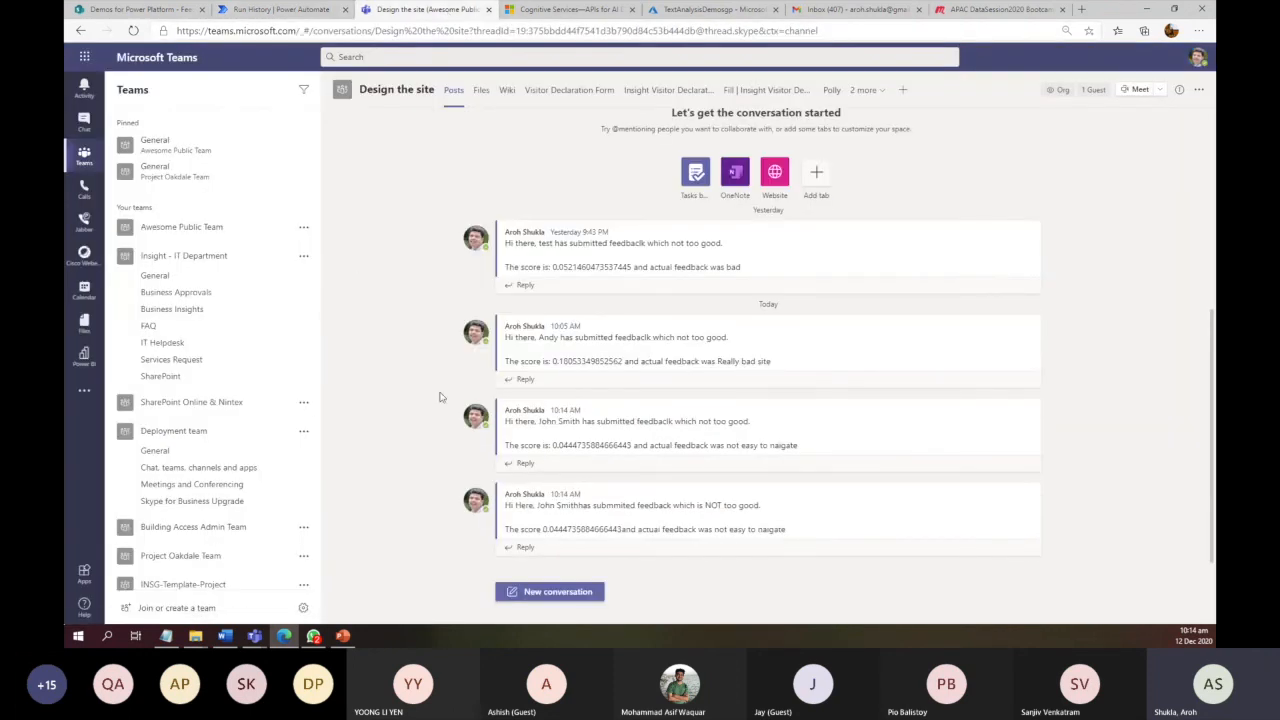
{"action": "left_click", "coordinate": [190, 232]}
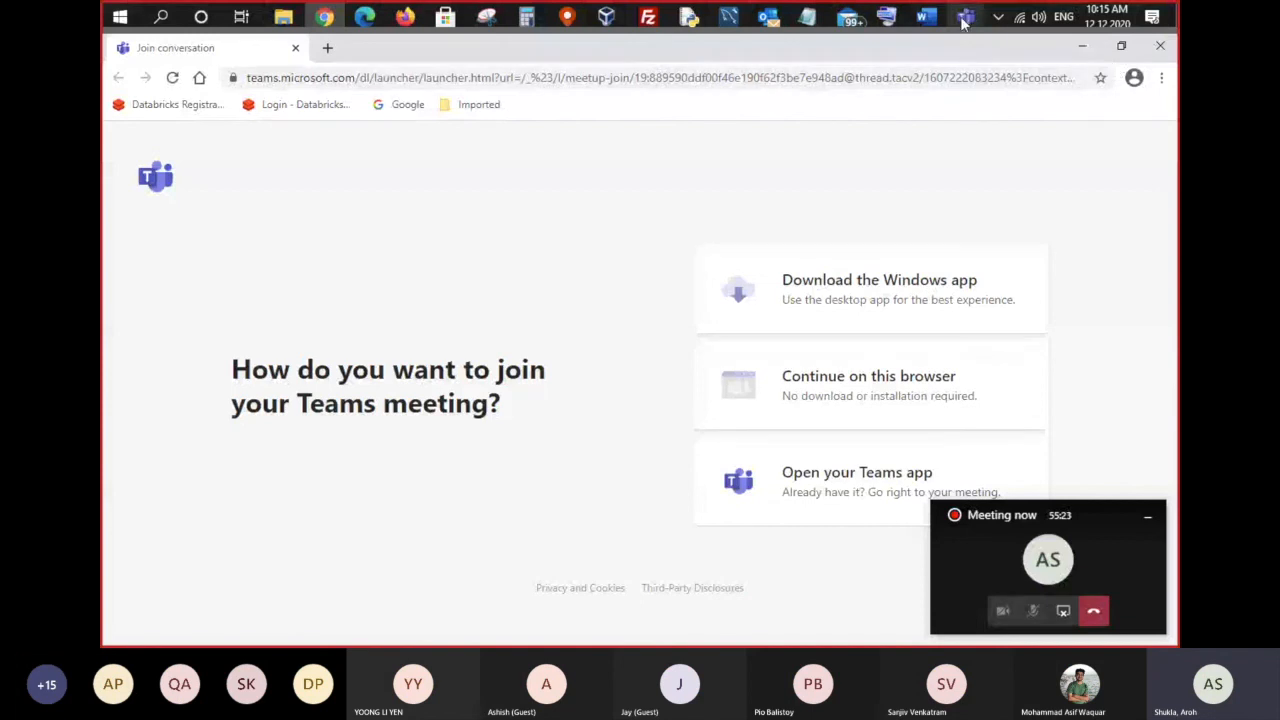
{"action": "mouse_move", "coordinate": [963, 20]}
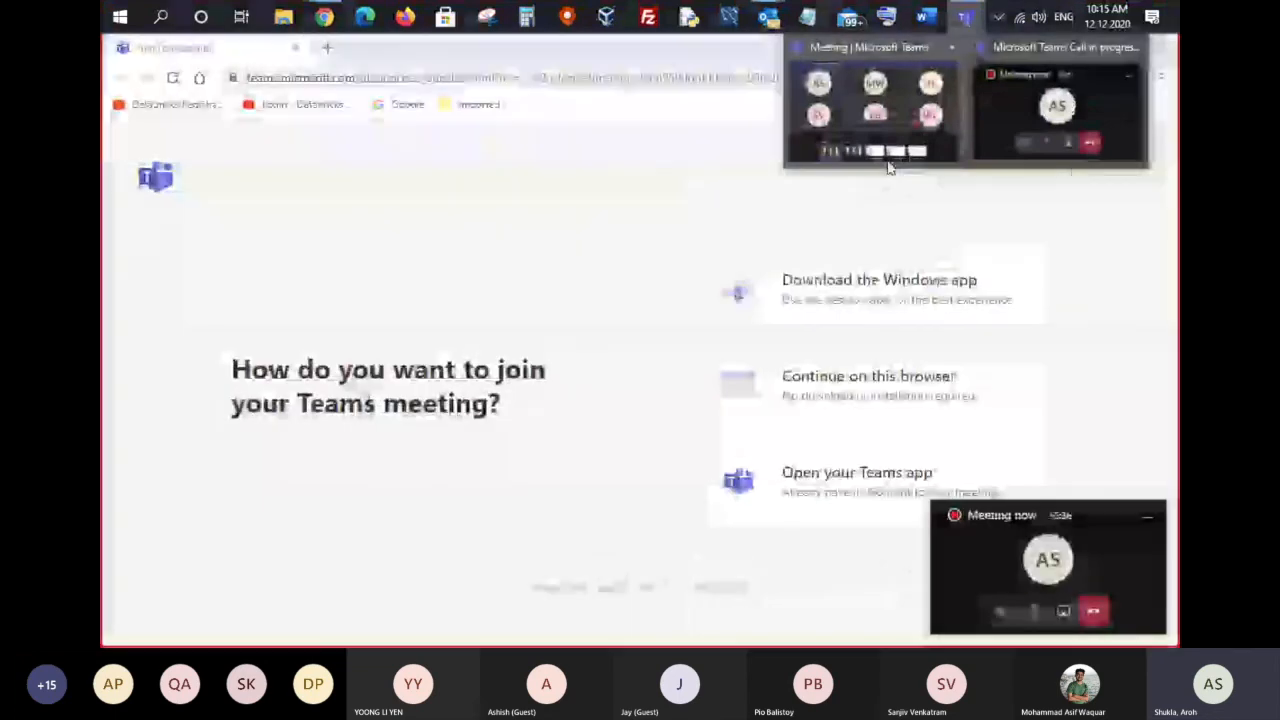
{"action": "left_click", "coordinate": [888, 165]}
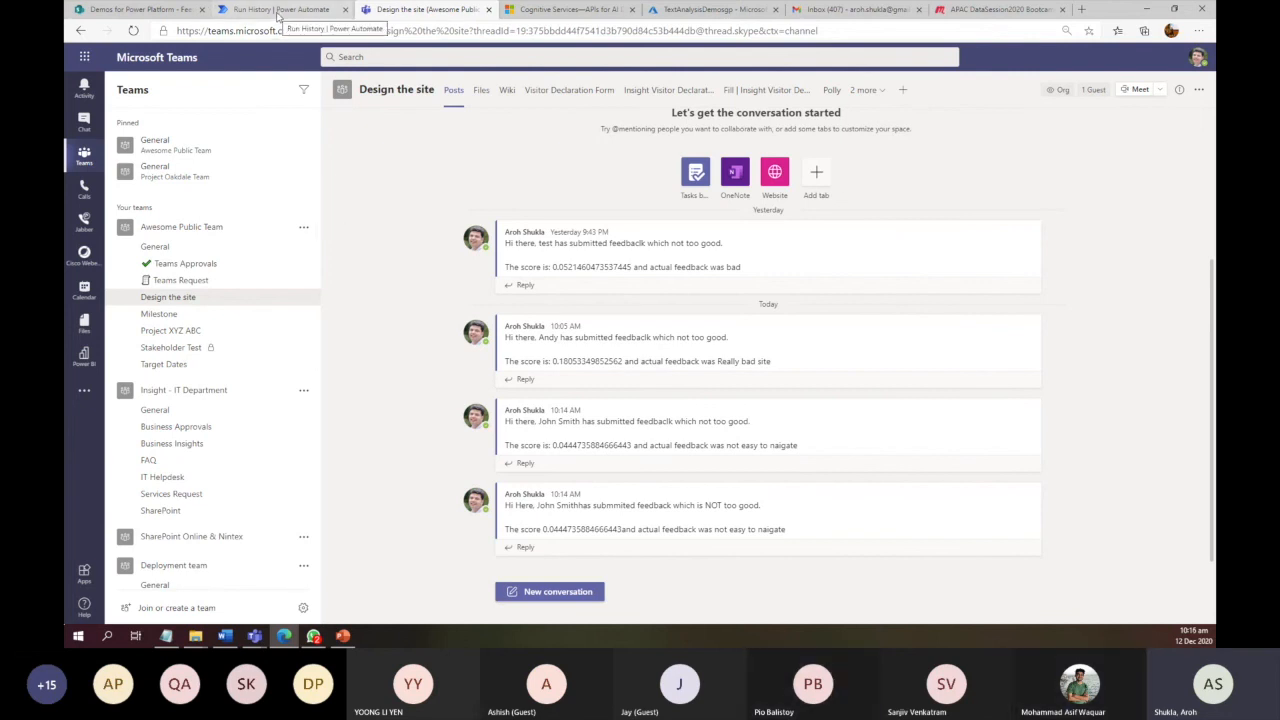
Start another new item in the SharePoint Feedback on Intranet list with a person's first name as Title
{"action": "left_click", "coordinate": [124, 9]}
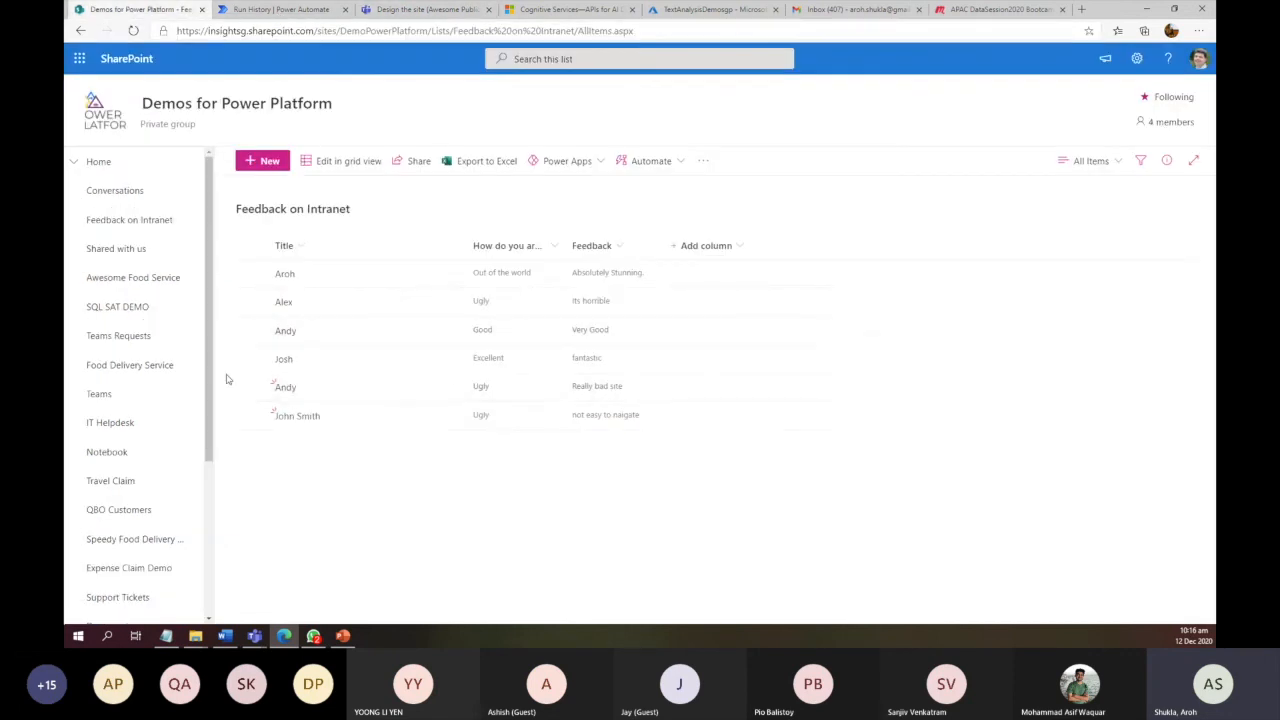
{"action": "left_click", "coordinate": [260, 162]}
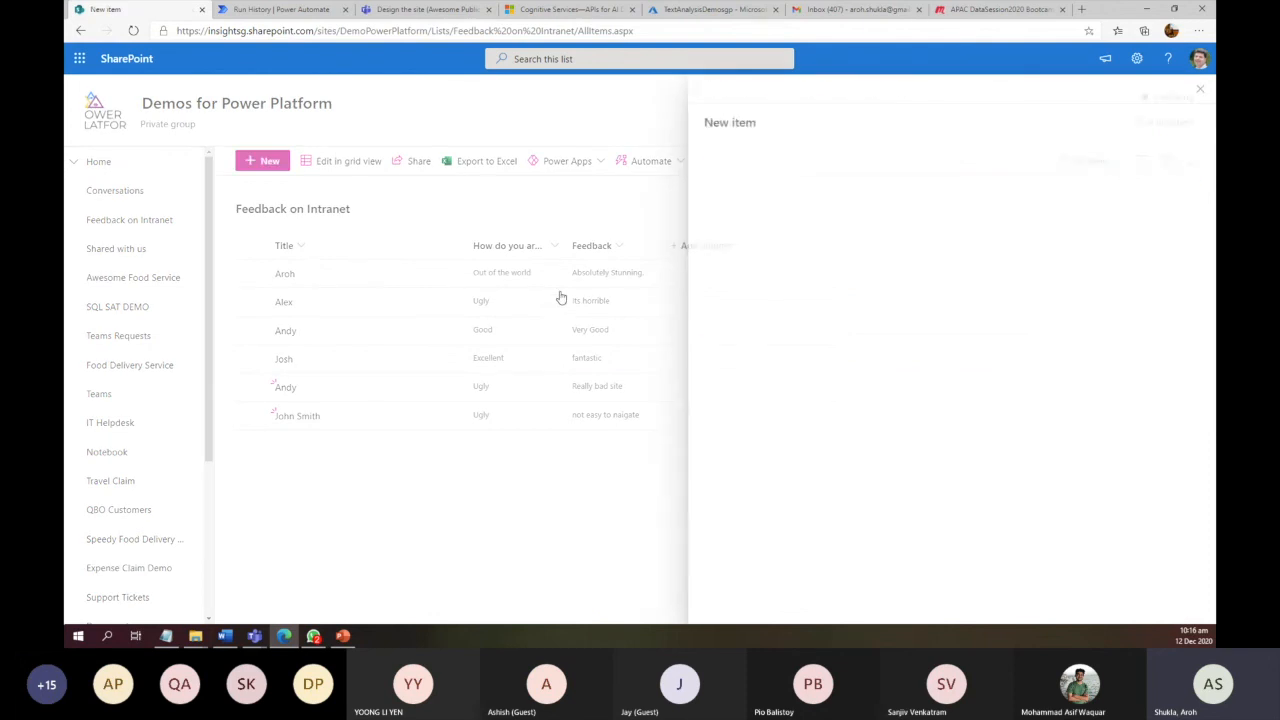
{"action": "left_click", "coordinate": [731, 169]}
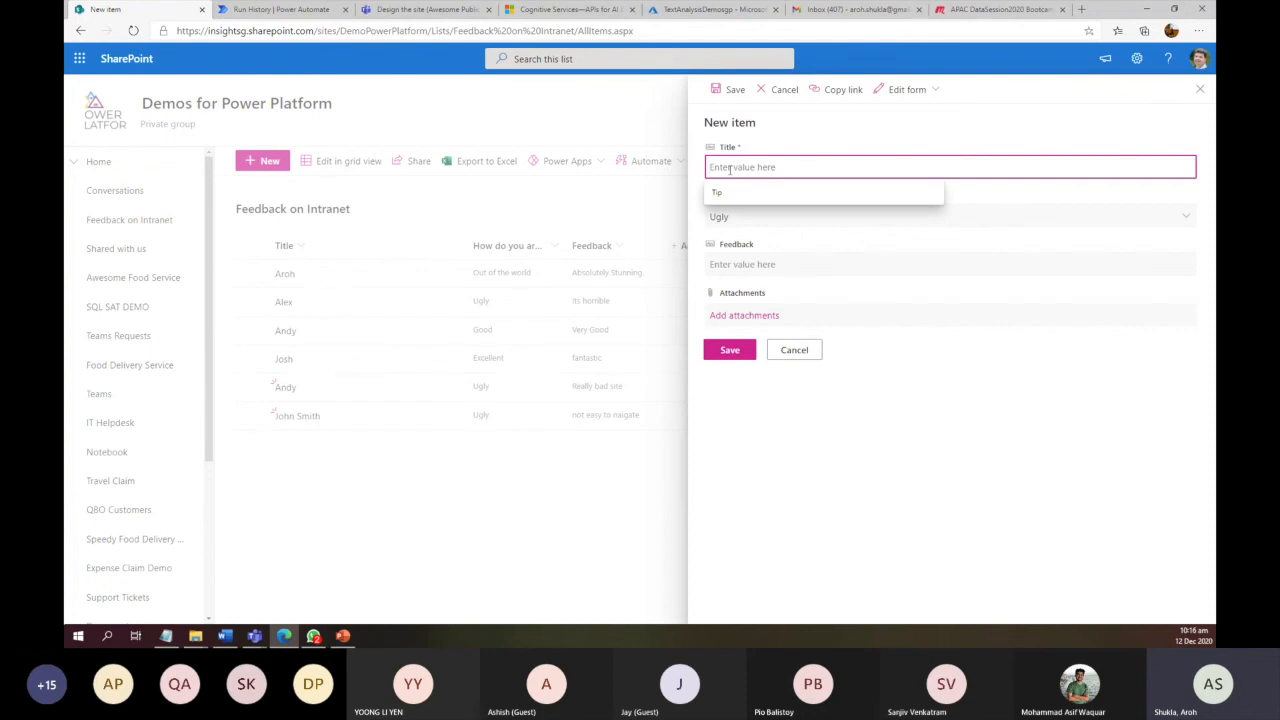
{"action": "type", "text": "Asif"}
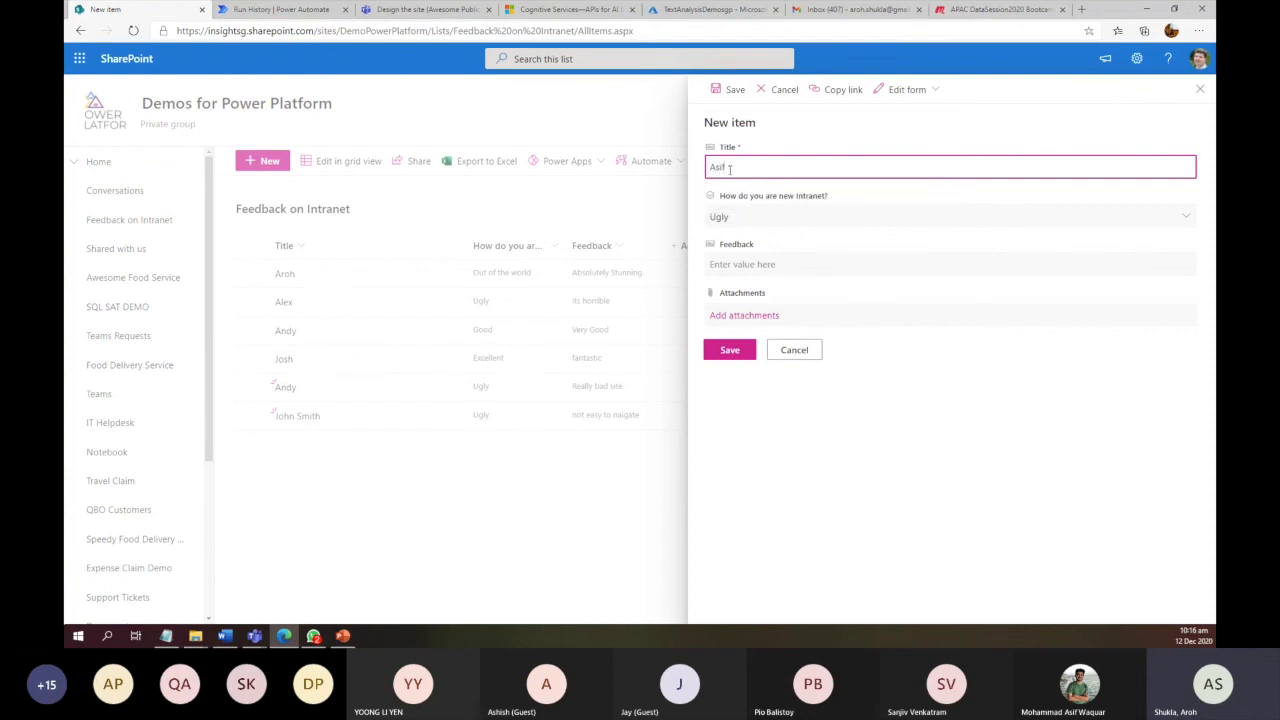
Enter "bad" as the new item's Feedback and save the item
{"action": "left_click", "coordinate": [736, 266]}
{"action": "type", "text": "so"}
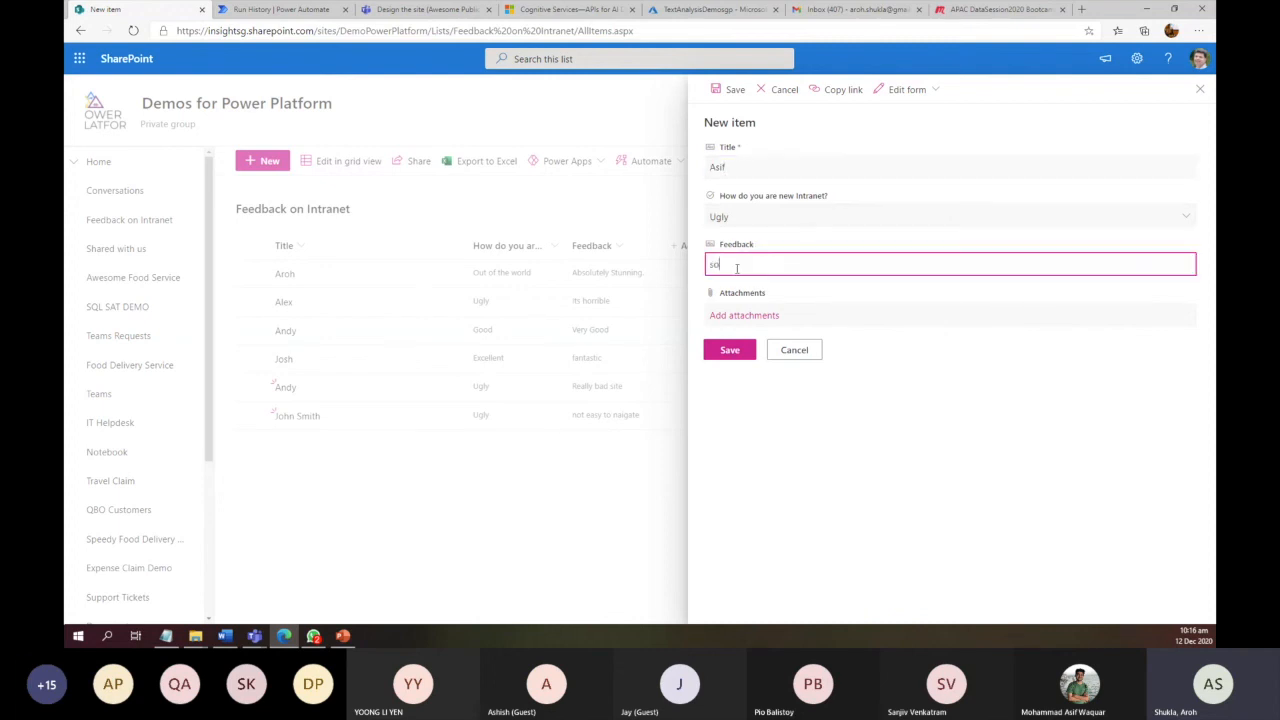
{"action": "key", "text": "BackSpace"}
{"action": "key", "text": "BackSpace"}
{"action": "key", "text": "BackSpace"}
{"action": "key", "text": "BackSpace"}
{"action": "key", "text": "BackSpace"}
{"action": "type", "text": "ba"}
{"action": "left_click", "coordinate": [709, 355]}
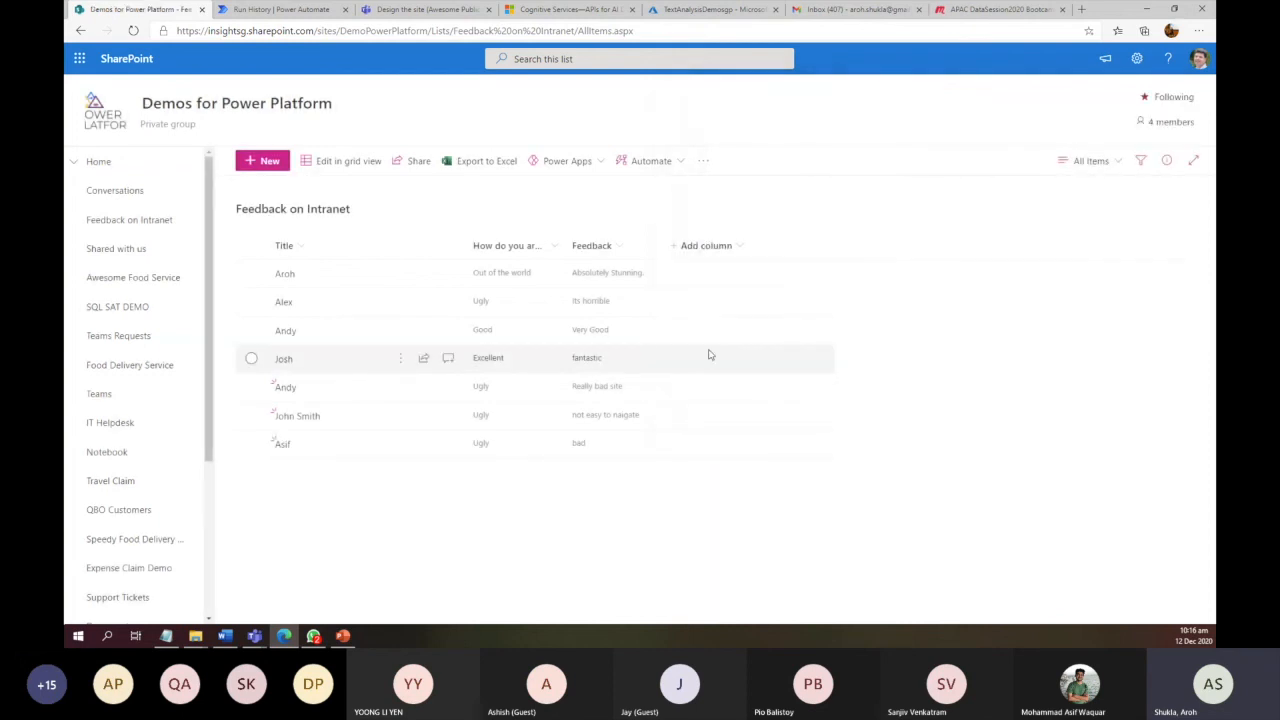
Switch back to Power Automate, leave the run details and open the TextAnalyticsDemo flow for editing
{"action": "left_click", "coordinate": [275, 9]}
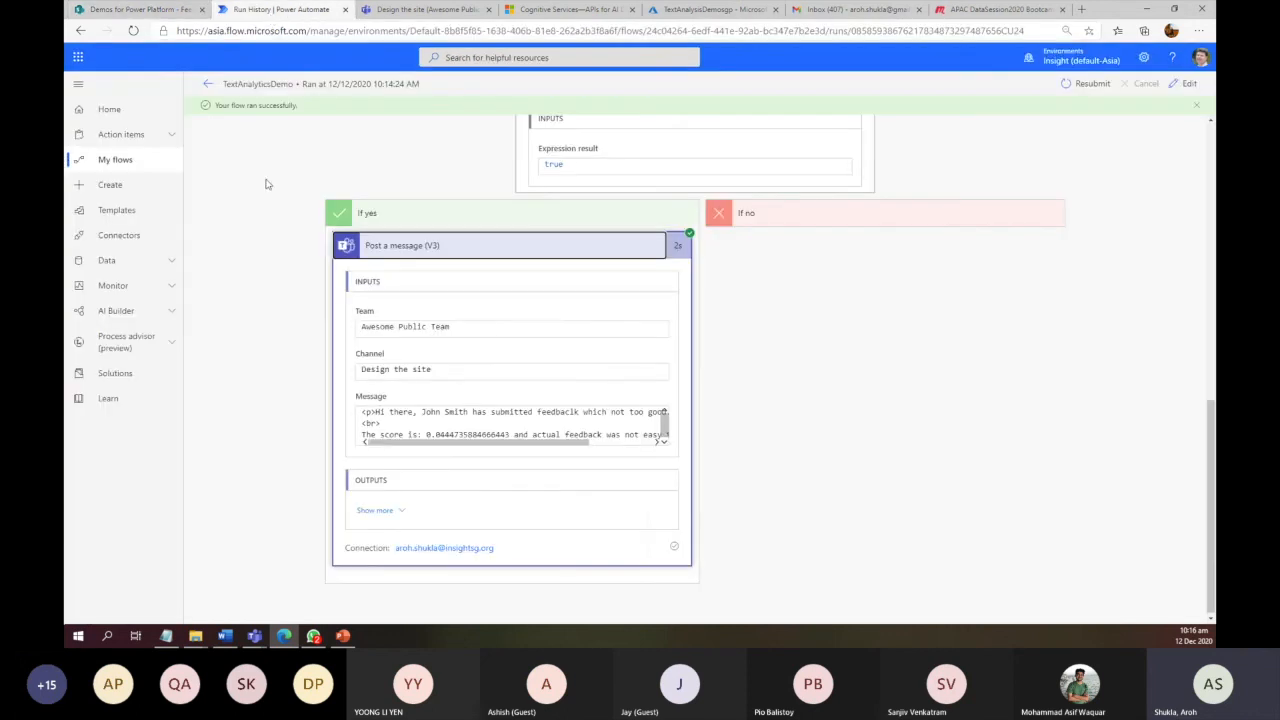
{"action": "left_click", "coordinate": [208, 84]}
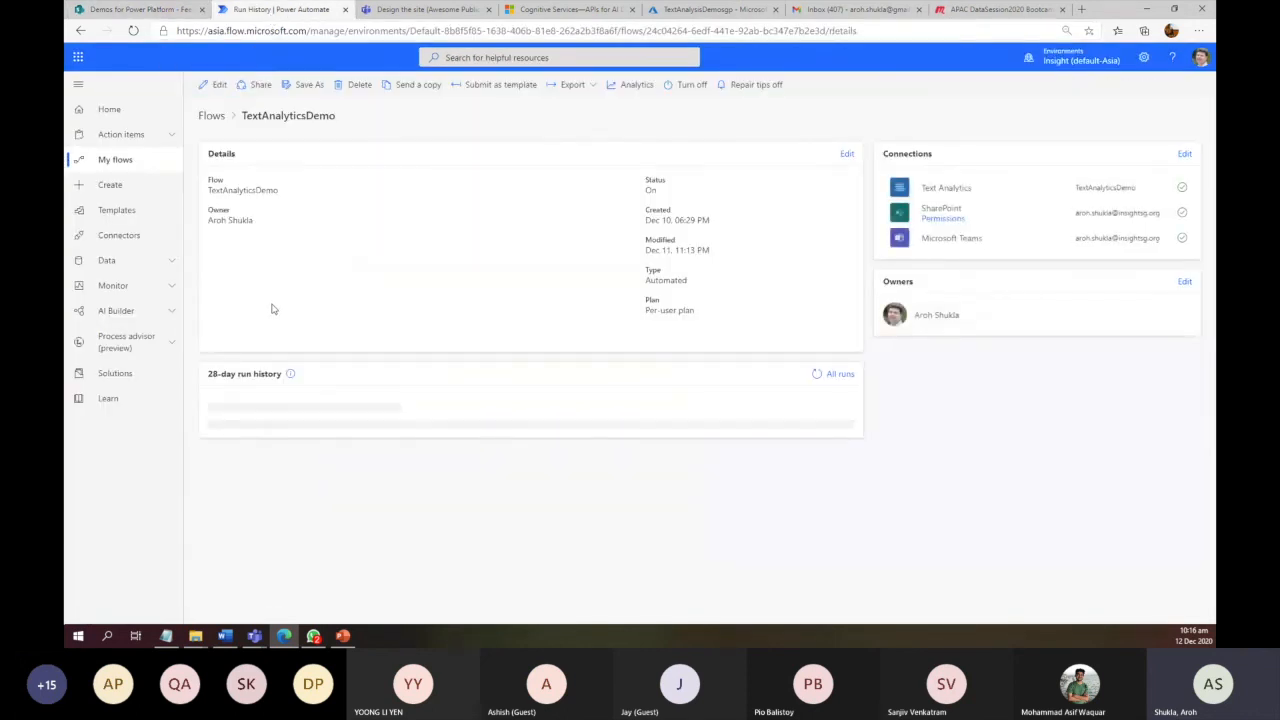
{"action": "left_click", "coordinate": [215, 84]}
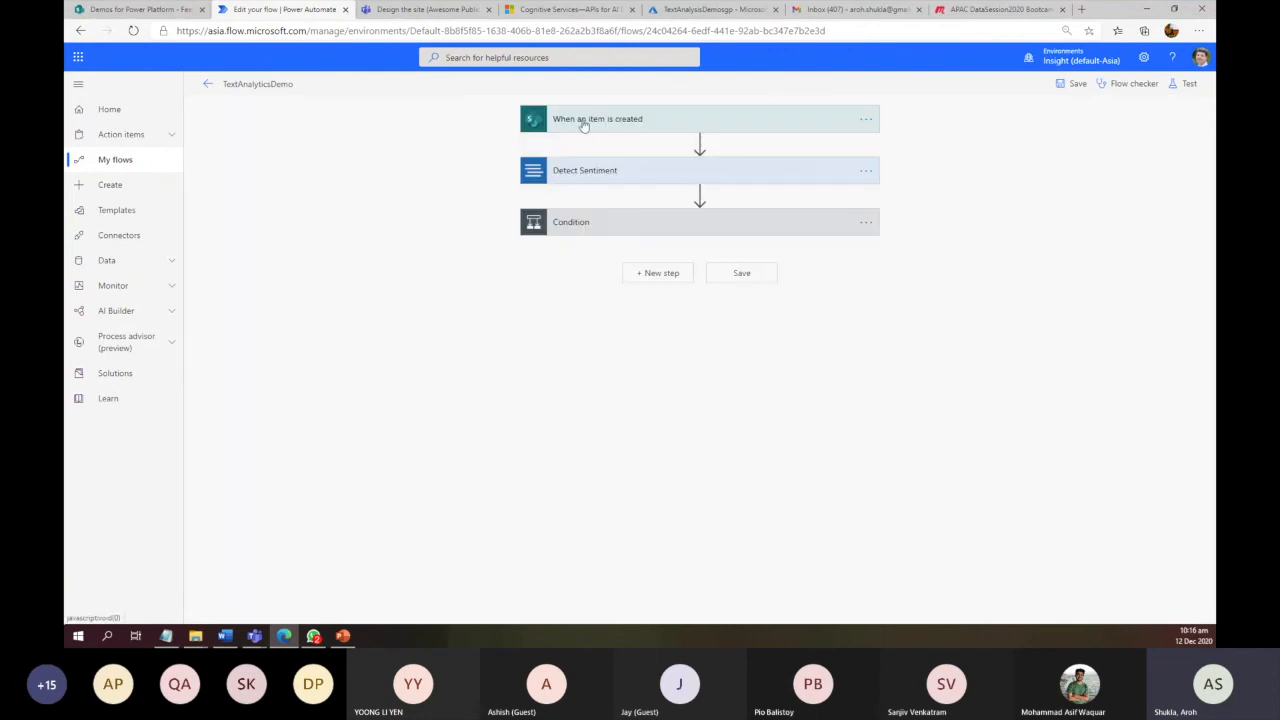
Expand the When an item is created trigger, Detect Sentiment, Condition and Post a message to review their settings
{"action": "left_click", "coordinate": [580, 121]}
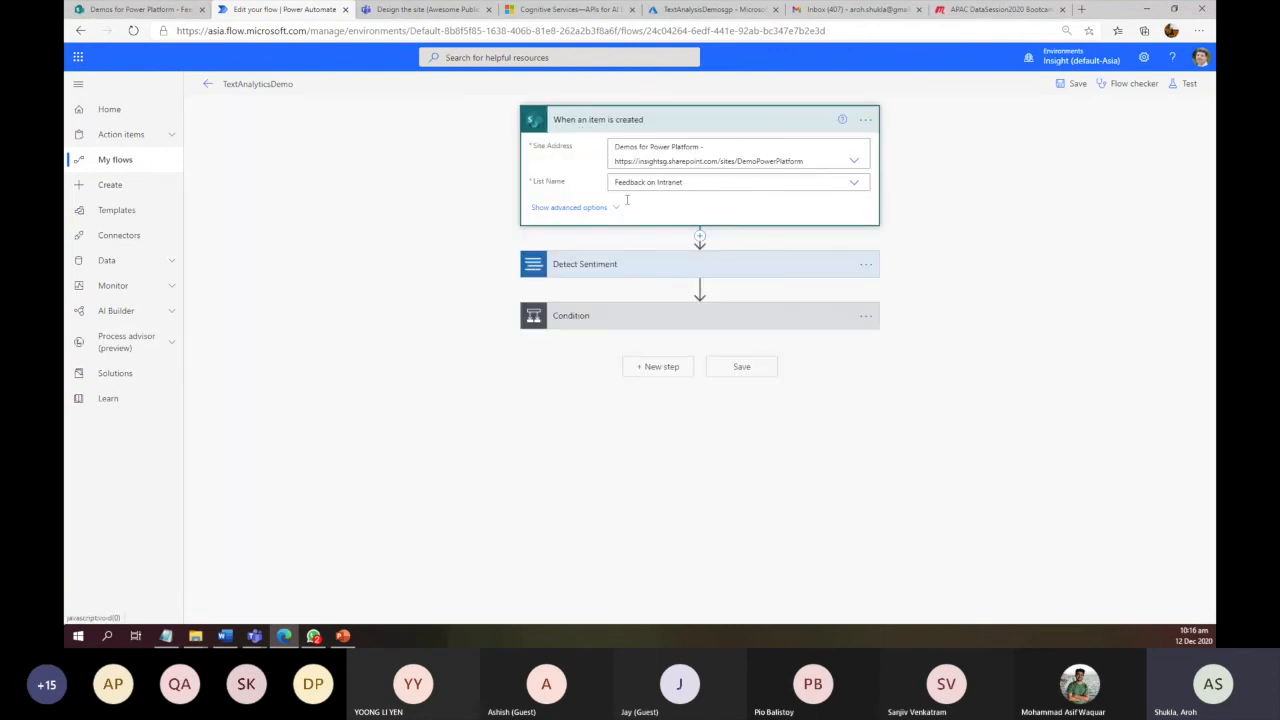
{"action": "left_click", "coordinate": [640, 266]}
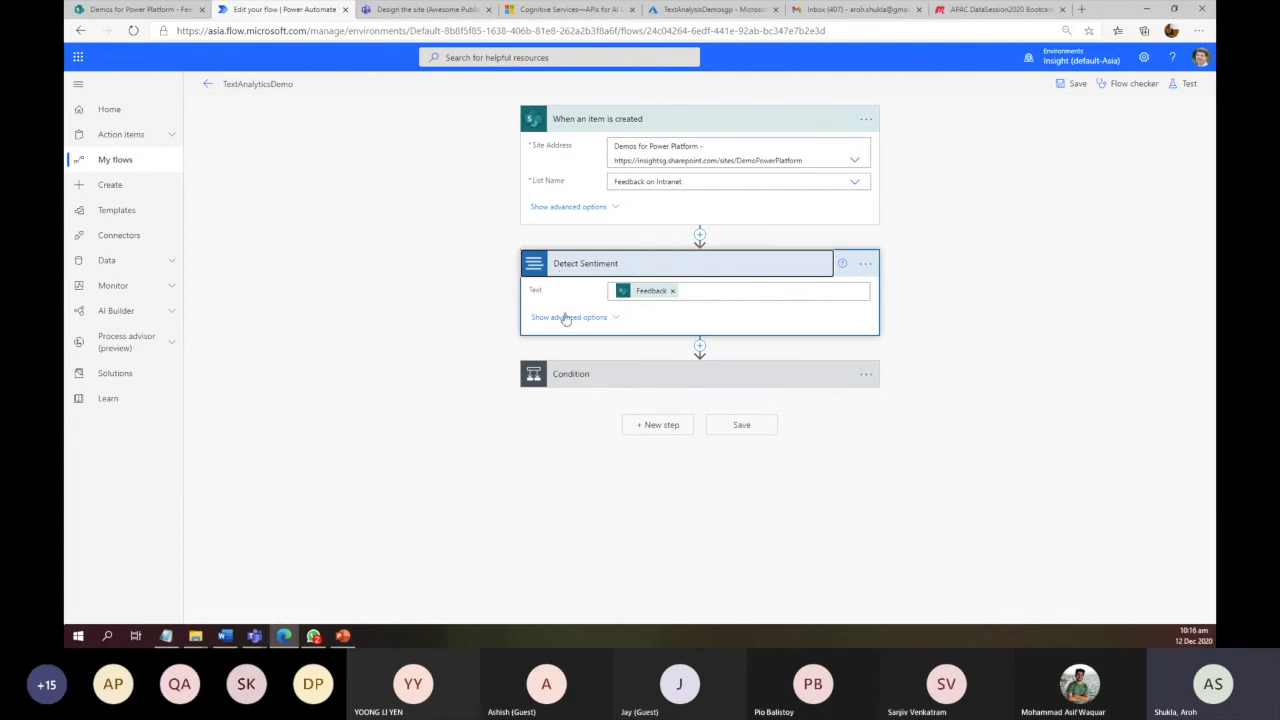
{"action": "left_click", "coordinate": [643, 376]}
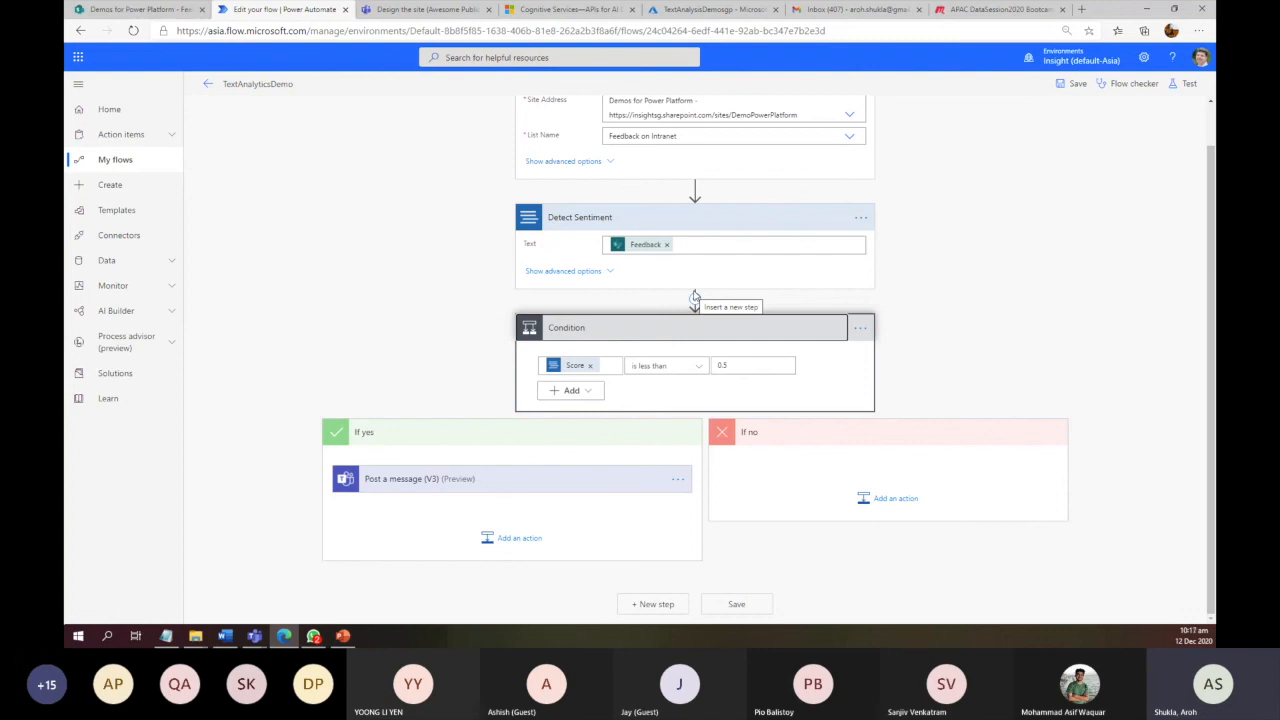
{"action": "left_click", "coordinate": [473, 484]}
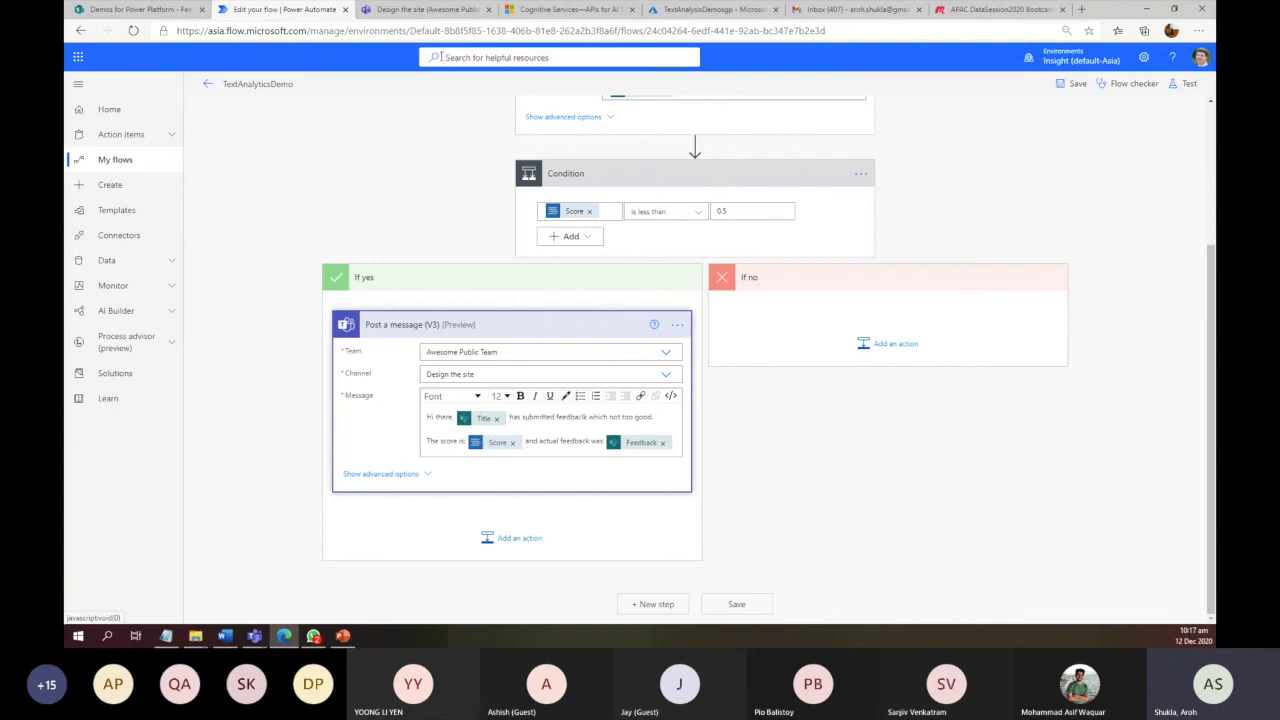
Check the Design the site channel in Teams for the new feedback alerts, and return to the flow editor
{"action": "left_click", "coordinate": [432, 10]}
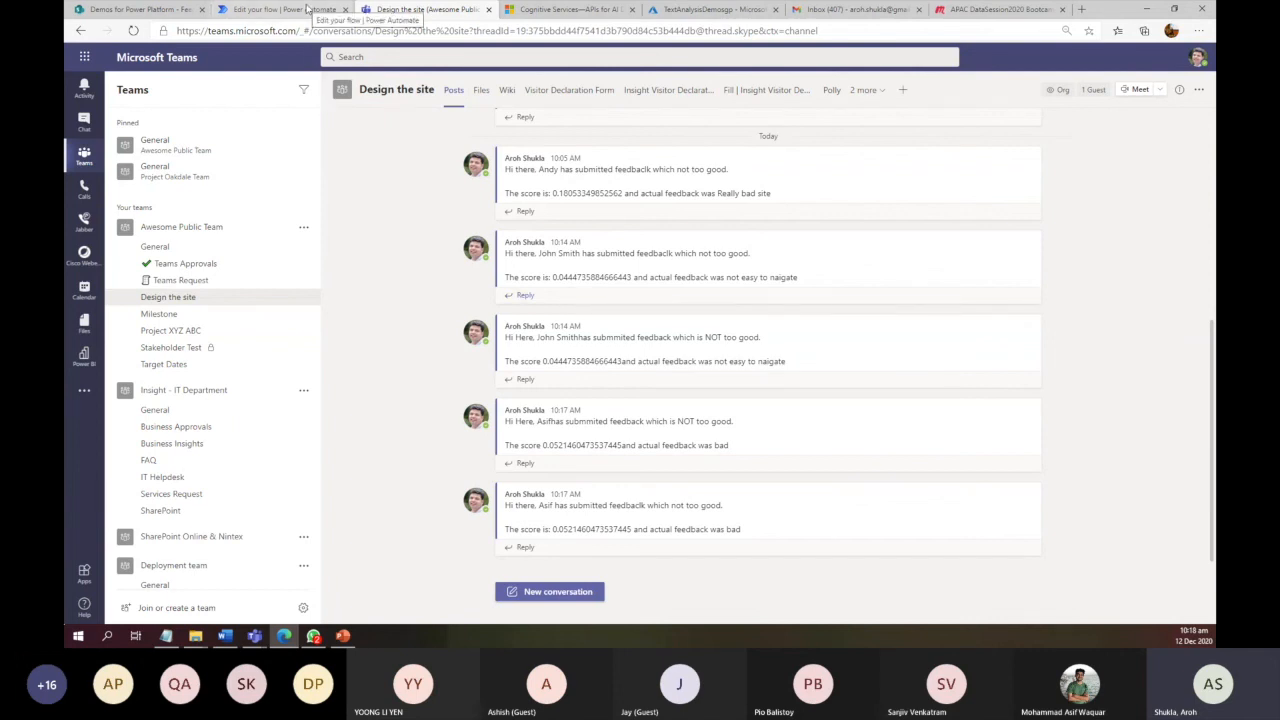
{"action": "left_click", "coordinate": [308, 10]}
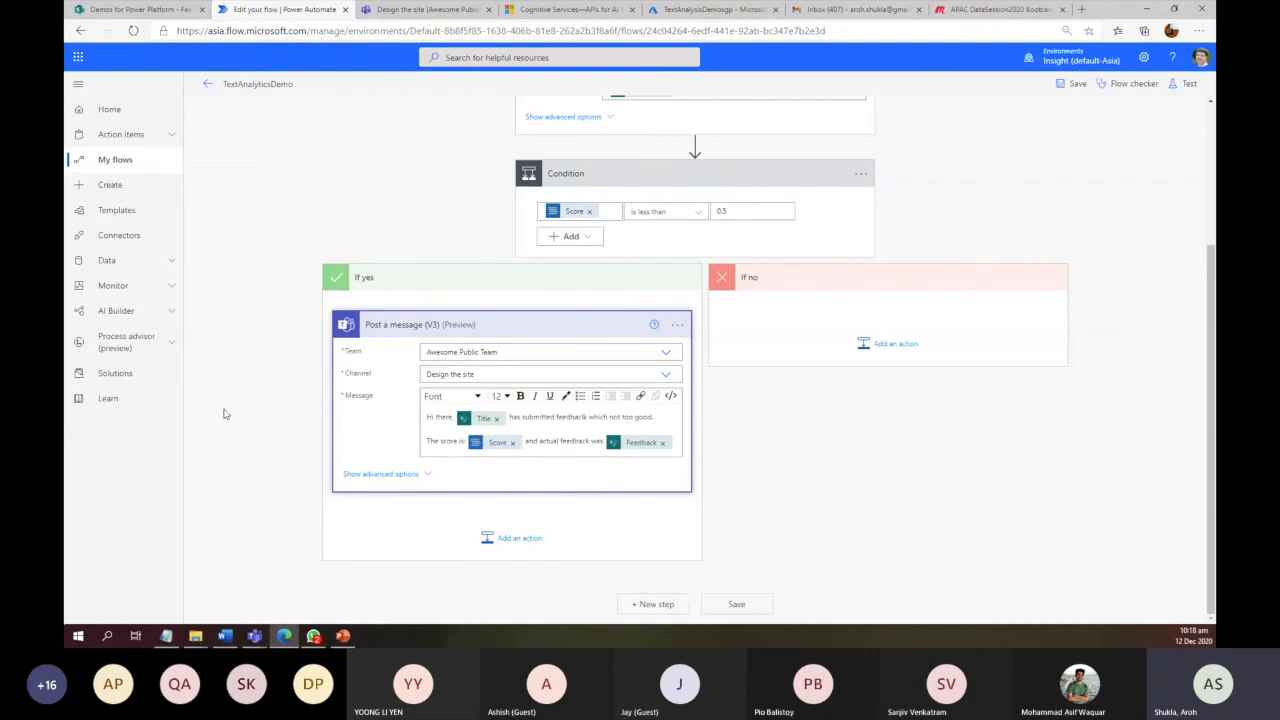